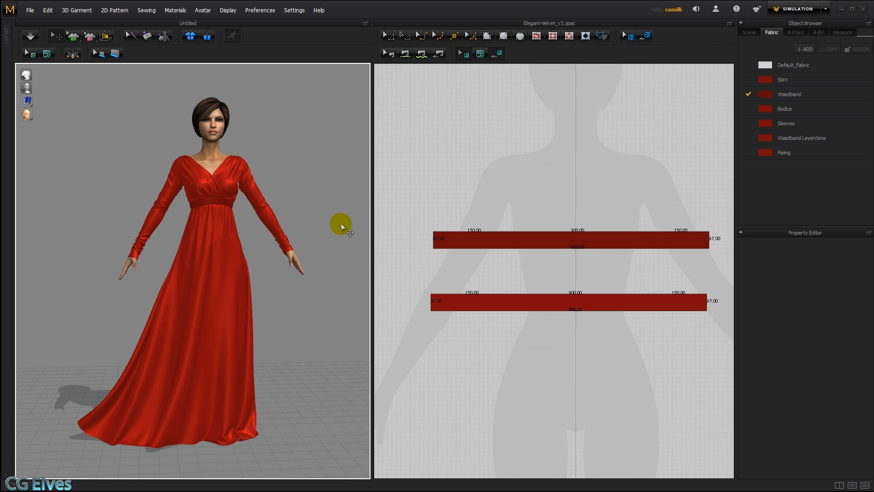
# - Inspect the dress's waist up close along with the sewing of the two waistband pattern pieces
pyautogui.scroll(5, 242, 253)
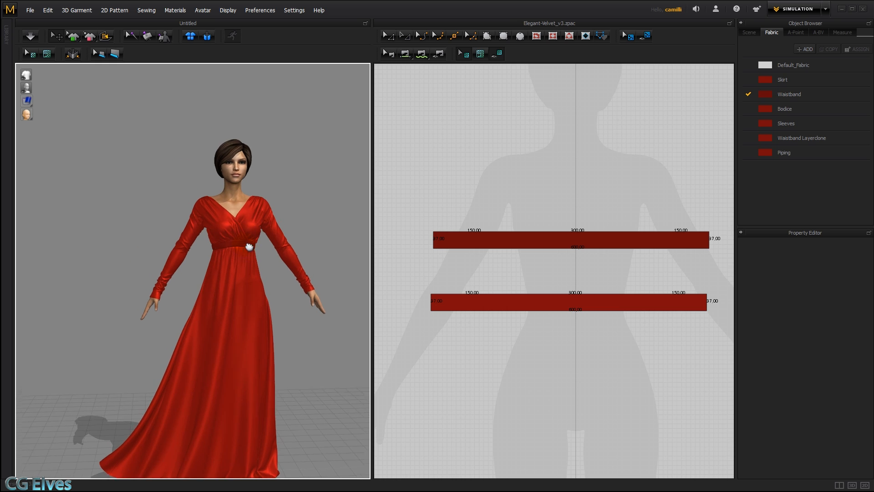
pyautogui.scroll(4, 198, 280)
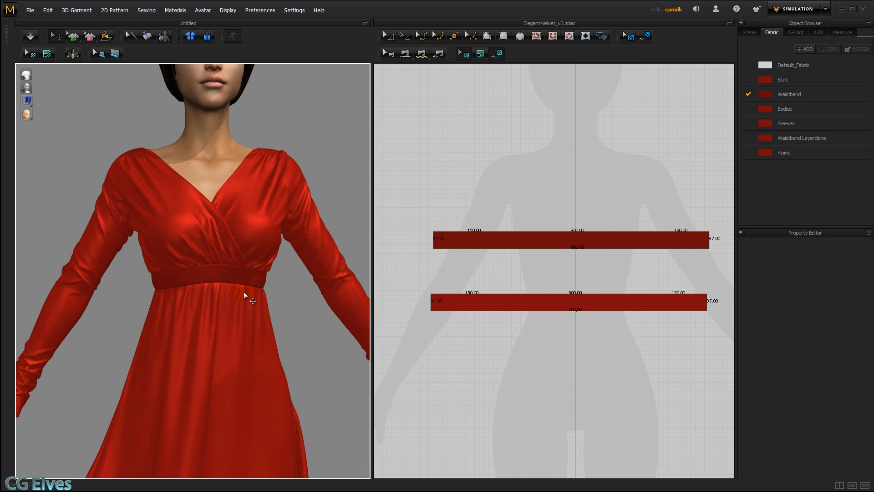
pyautogui.click(483, 253)
pyautogui.click(460, 276)
pyautogui.press('b')
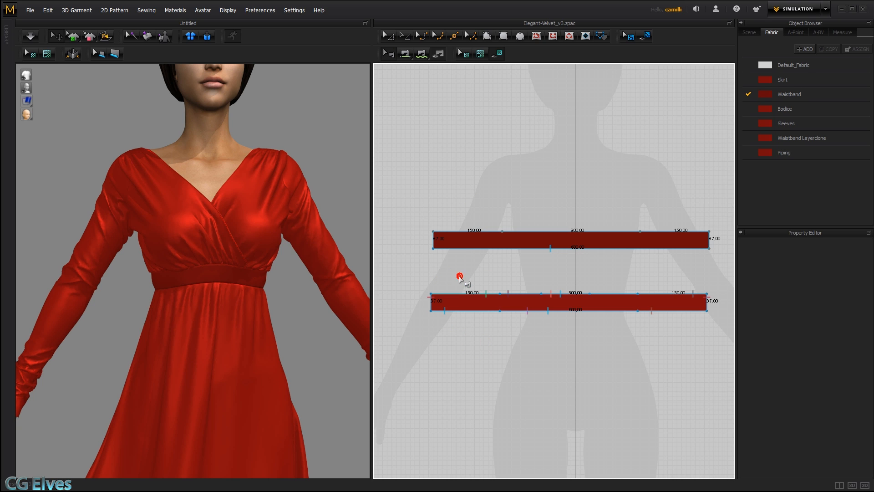
pyautogui.click(471, 247)
pyautogui.press('a')
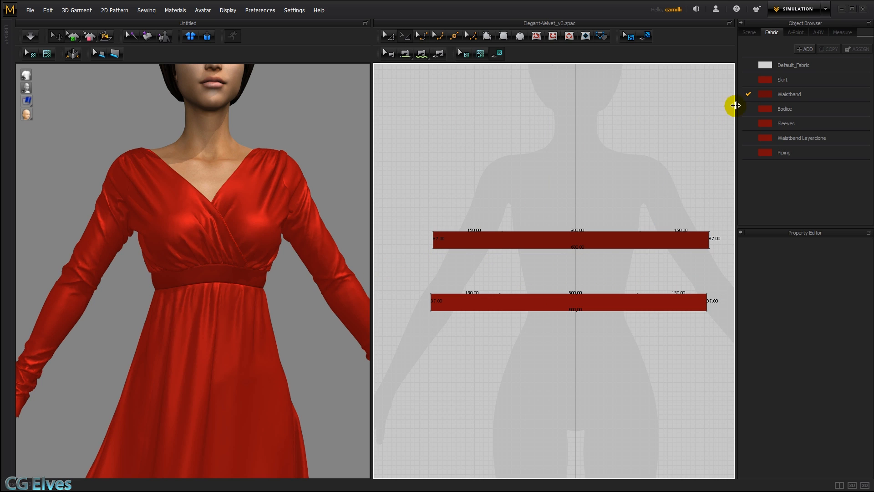
# - Load the trim image 15A as the texture of the Waistband fabric
pyautogui.click(790, 94)
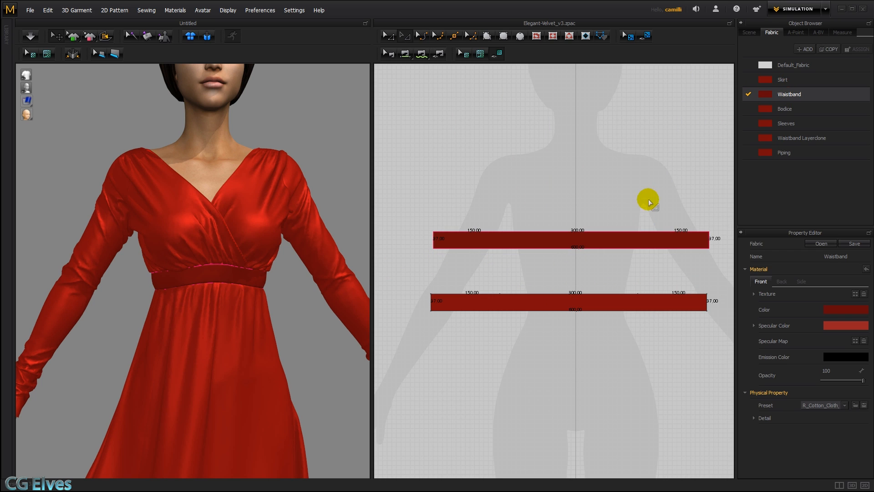
pyautogui.click(807, 138)
pyautogui.click(803, 90)
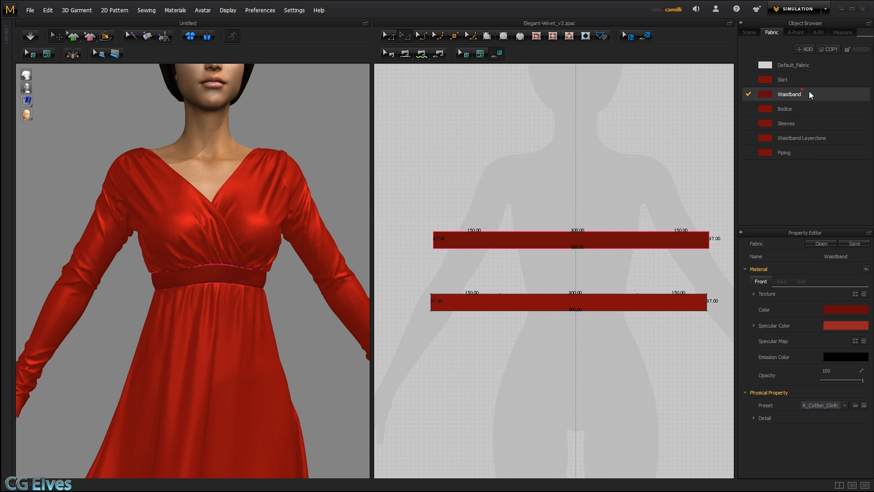
pyautogui.click(856, 294)
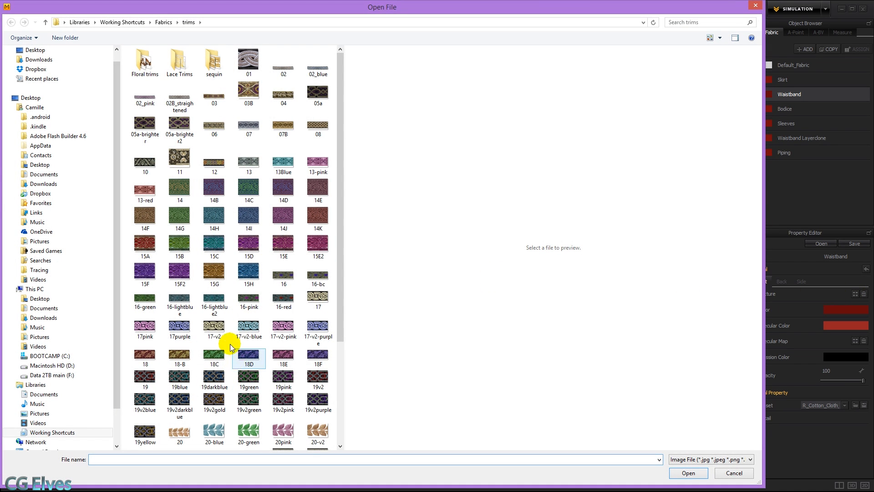
pyautogui.click(146, 248)
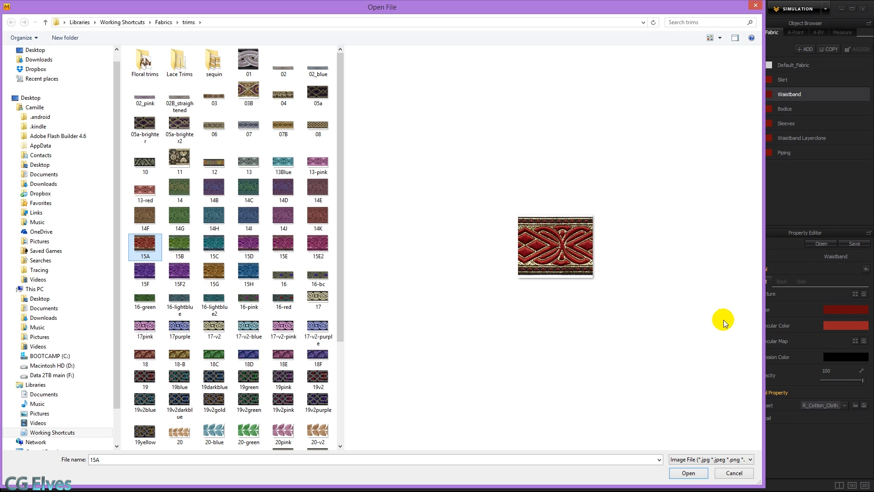
pyautogui.click(688, 473)
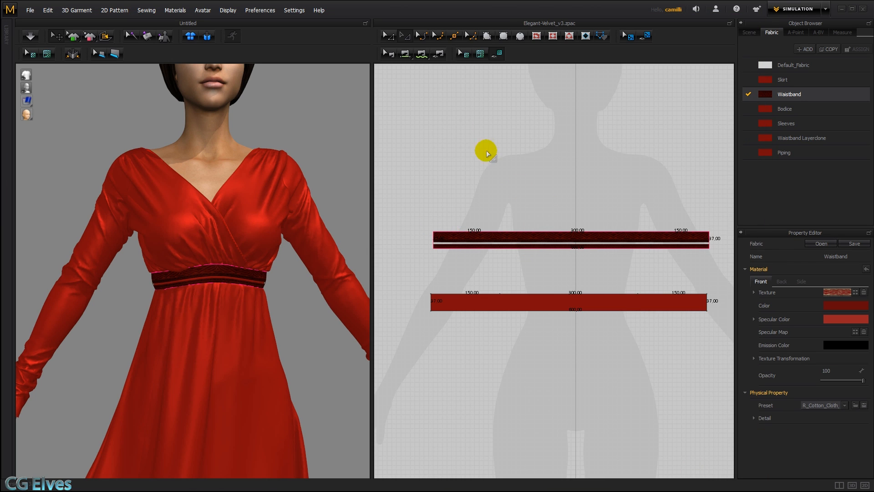
# - Scale the trim texture on the upper waistband piece so one repeat fills the band's height
pyautogui.click(464, 54)
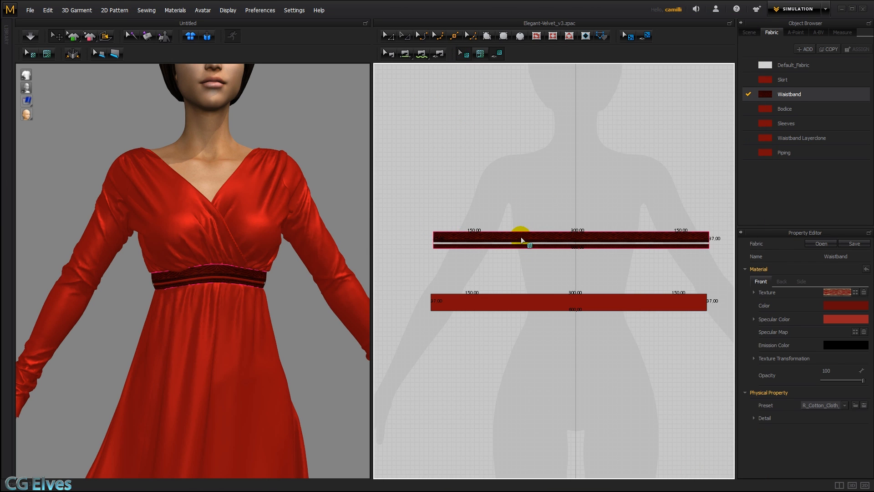
pyautogui.click(521, 237)
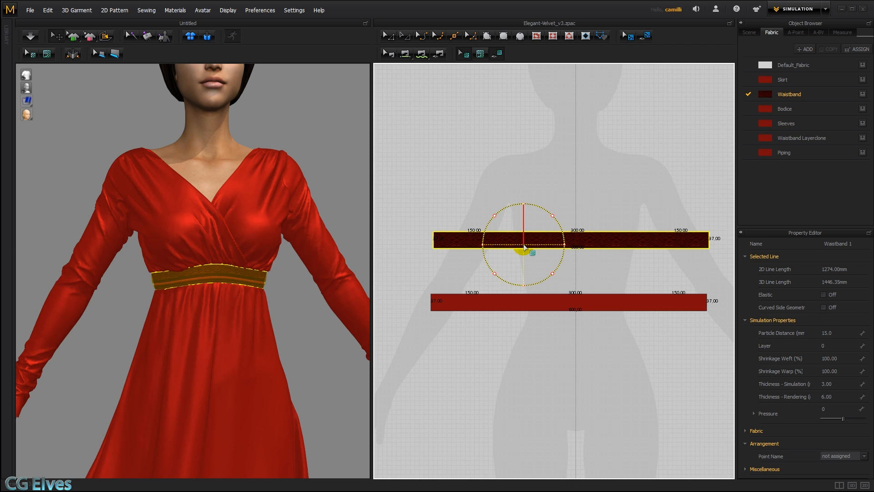
pyautogui.scroll(4, 527, 247)
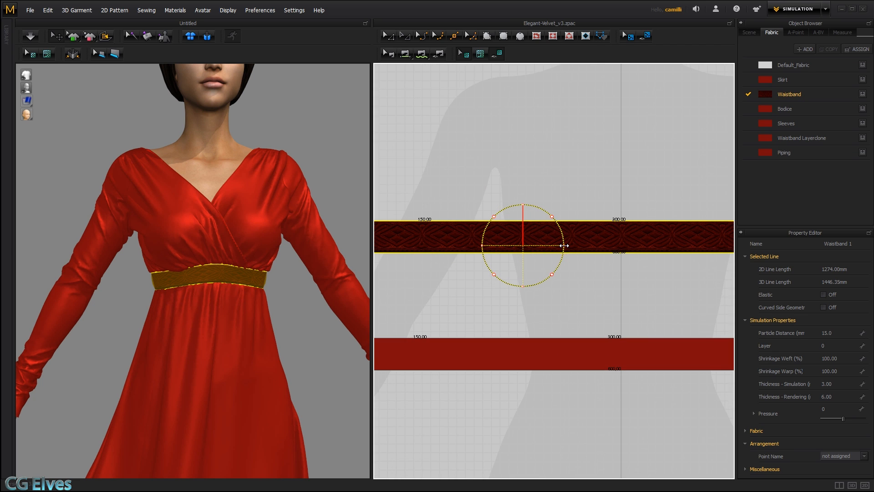
# - Try a finer trim repeat on the upper waistband piece, and scale it back up to the full band height
pyautogui.moveTo(564, 245); pyautogui.dragTo(537, 241)
pyautogui.scroll(3, 258, 286)
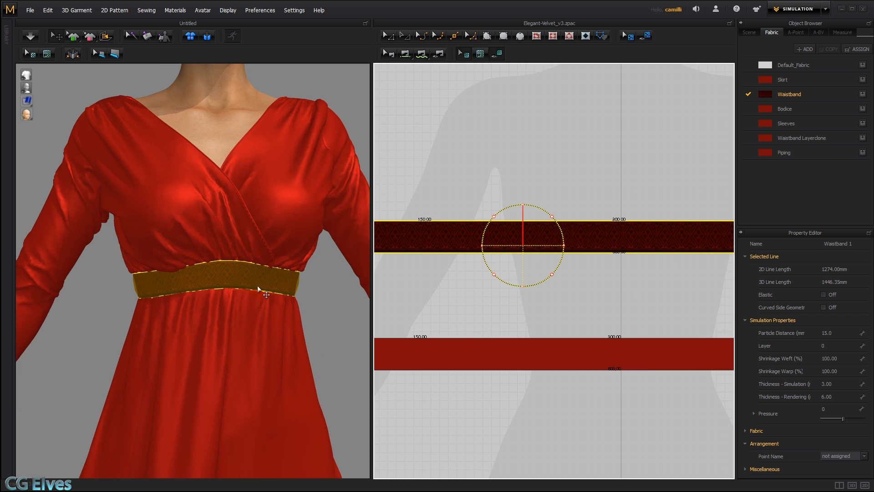
pyautogui.click(317, 305)
pyautogui.scroll(3, 317, 304)
pyautogui.scroll(1, 317, 305)
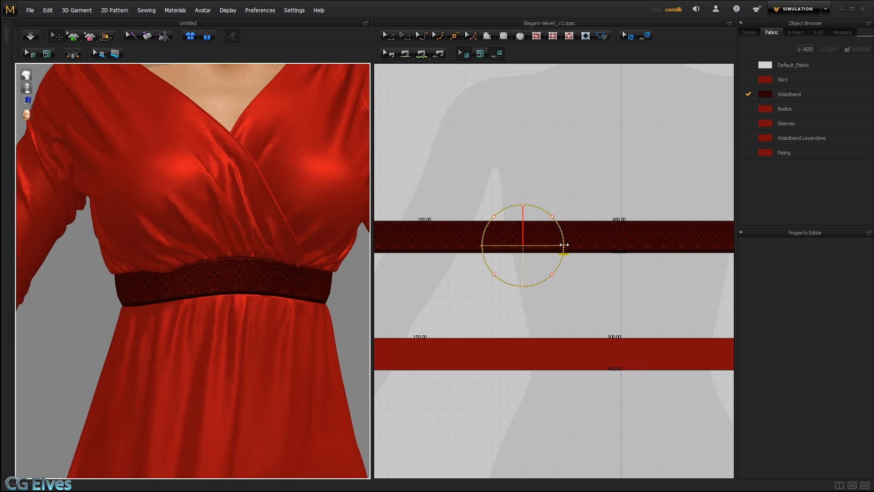
pyautogui.moveTo(565, 246); pyautogui.dragTo(638, 245)
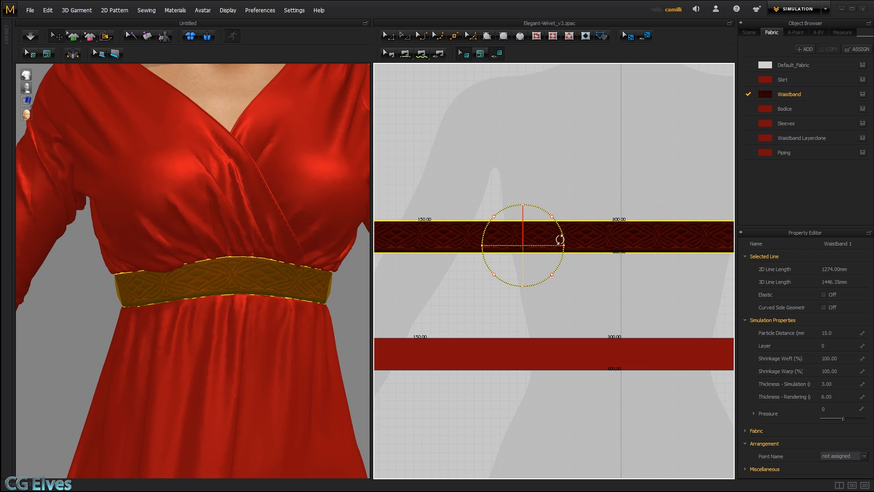
# - Adjust the trim texture's vertical alignment within the upper waistband piece and deselect the piece
pyautogui.moveTo(524, 205); pyautogui.dragTo(524, 240)
pyautogui.click(548, 178)
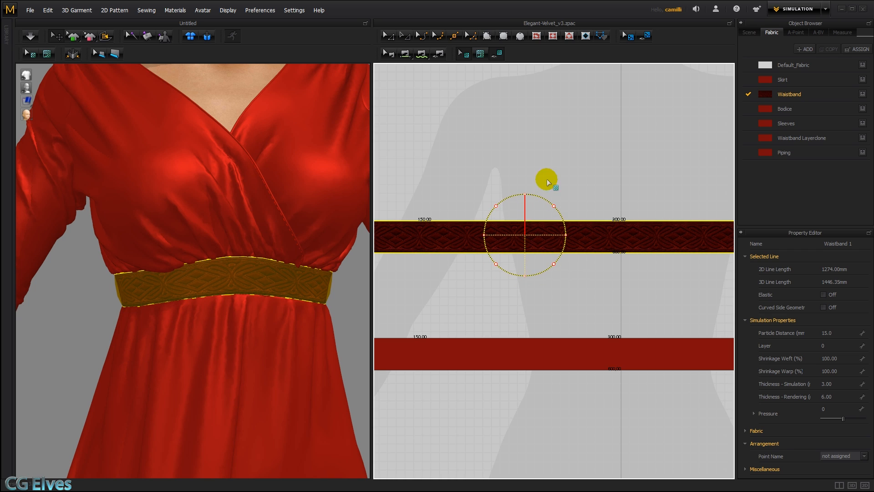
pyautogui.click(470, 269)
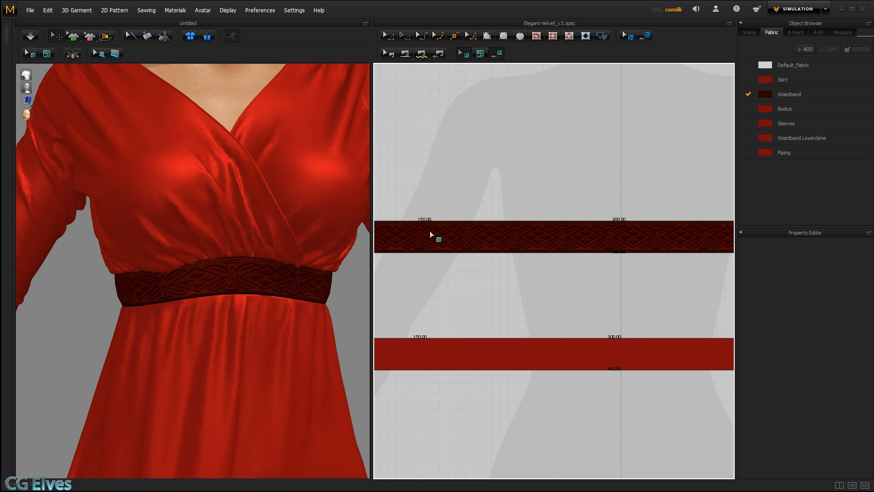
# - Set the Waistband fabric's colour to white FFFFFF and move the colour dialog clear of the dress
pyautogui.click(794, 94)
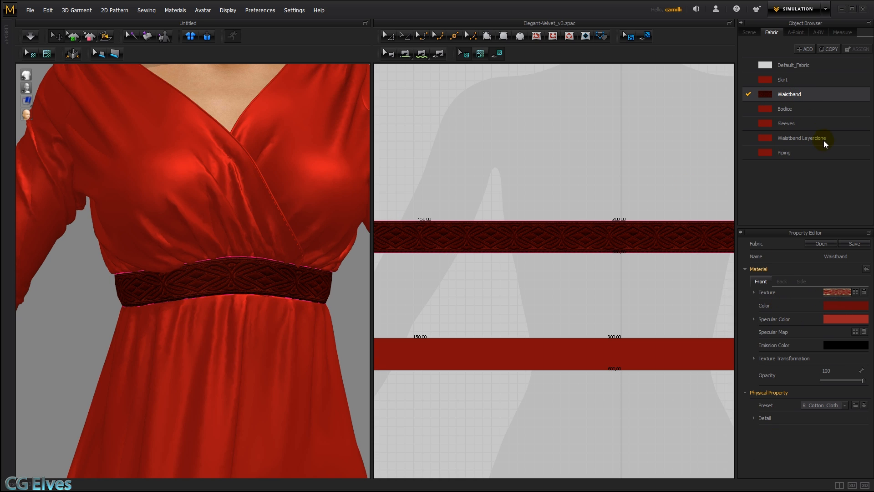
pyautogui.click(837, 305)
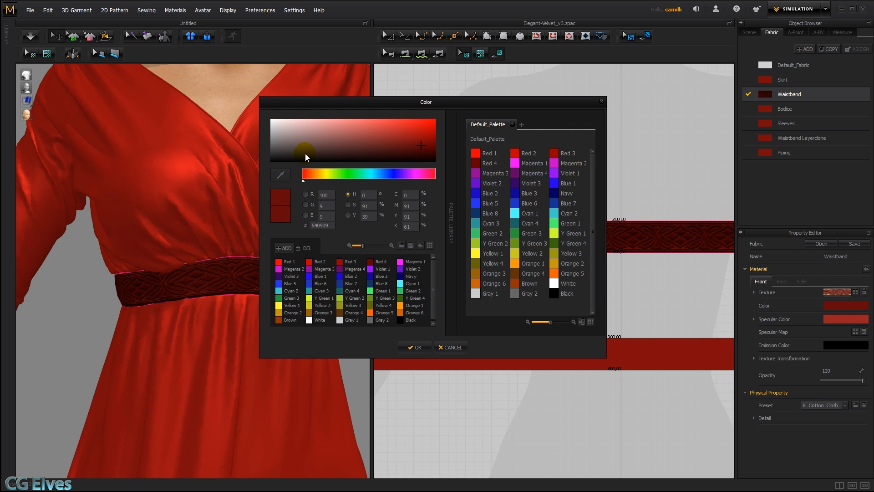
pyautogui.click(271, 124)
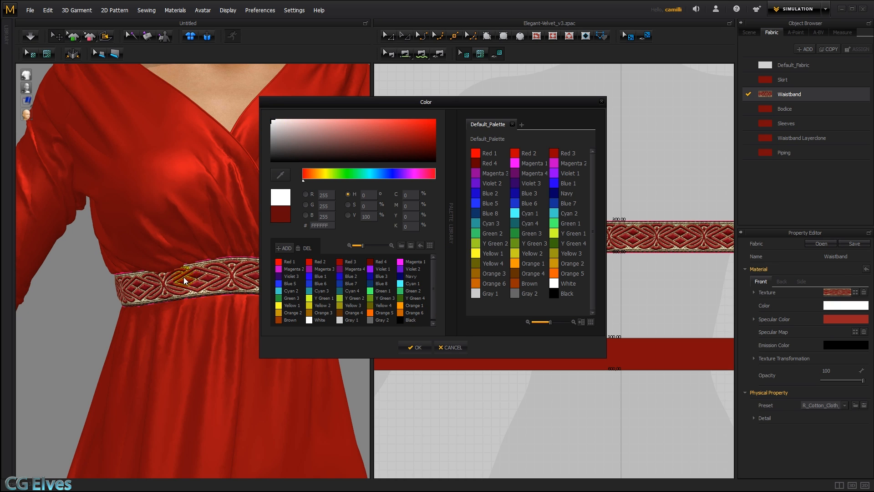
pyautogui.moveTo(371, 105); pyautogui.dragTo(521, 134)
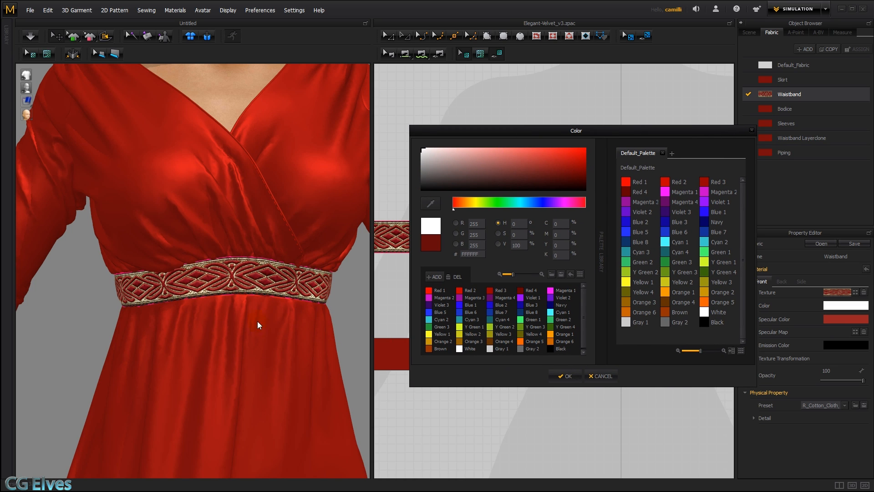
# - Try yellow, violet, pink and green tints over the Waistband fabric's trim texture
pyautogui.click(477, 203)
pyautogui.click(514, 152)
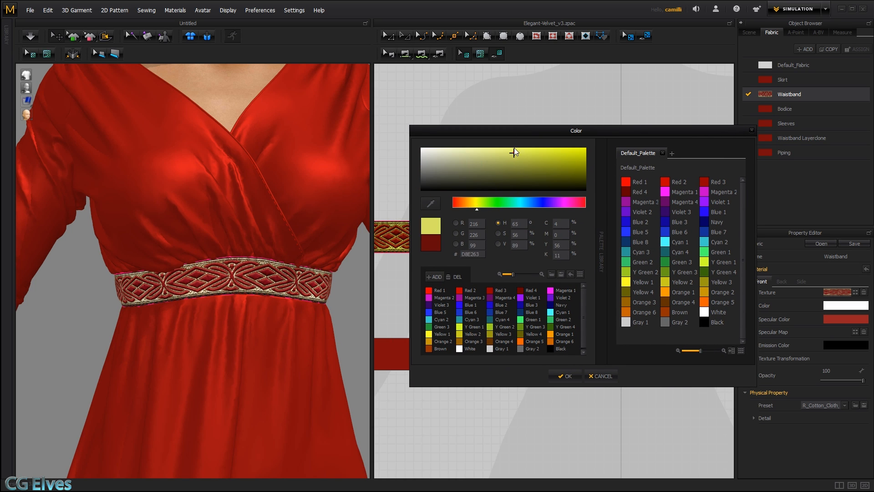
pyautogui.moveTo(490, 205)
pyautogui.mouseDown()
pyautogui.moveTo(589, 211)
pyautogui.moveTo(467, 214)
pyautogui.moveTo(551, 221)
pyautogui.mouseUp()
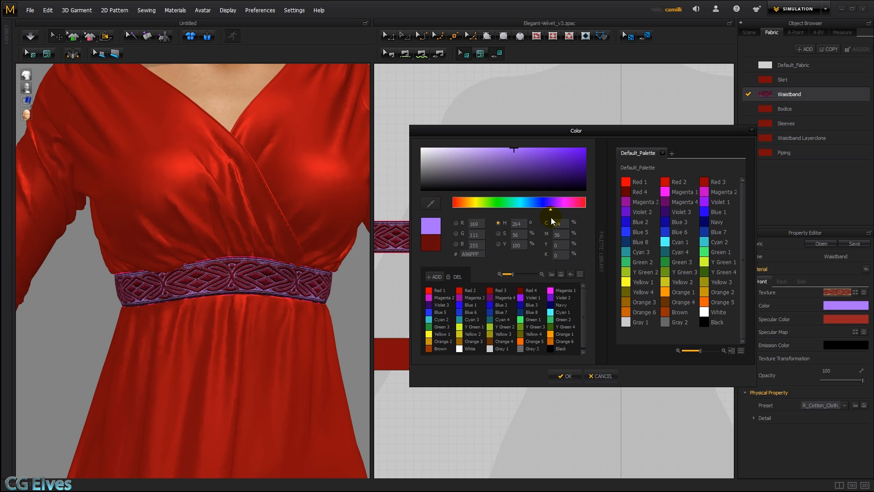
pyautogui.moveTo(551, 221); pyautogui.dragTo(569, 218)
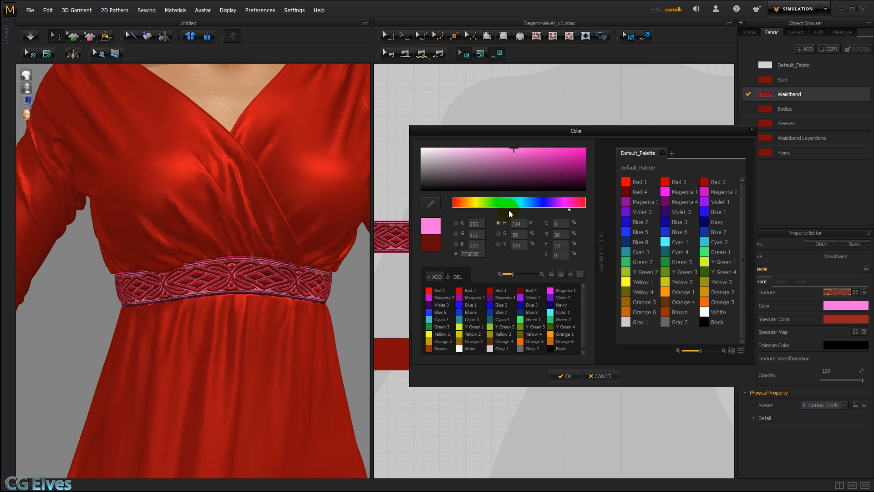
pyautogui.click(471, 209)
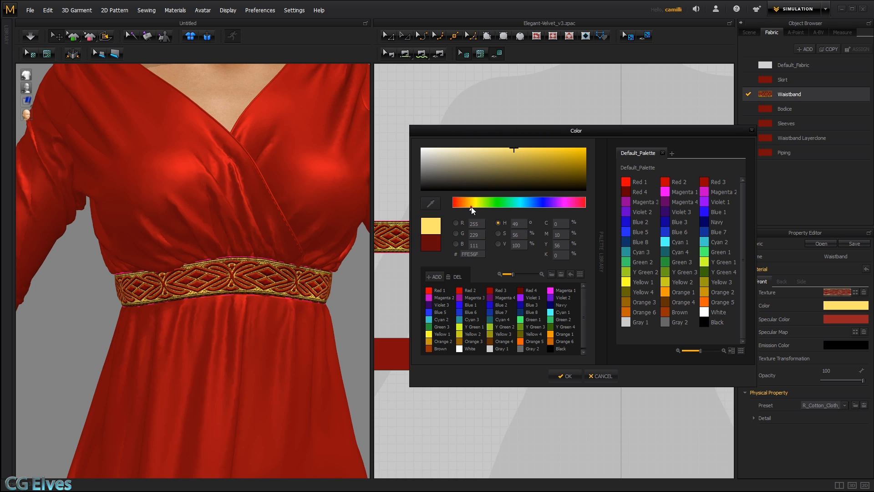
pyautogui.click(486, 209)
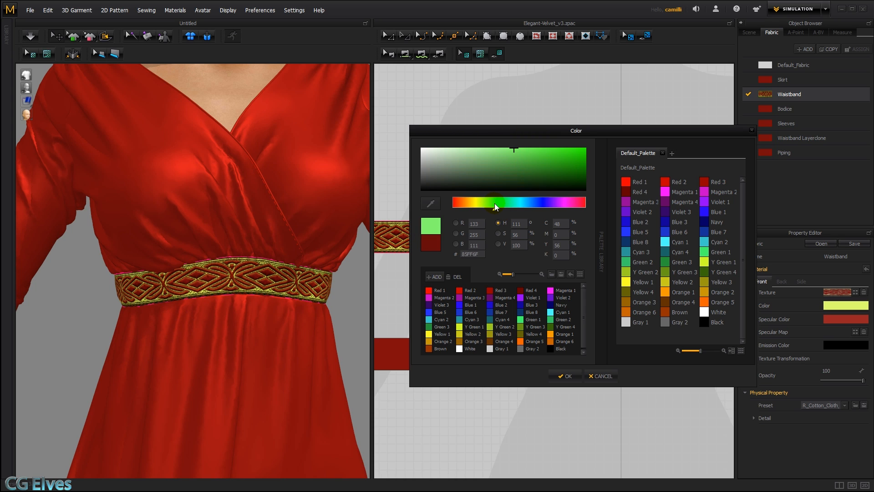
# - Return the Waistband fabric's colour to white and apply it
pyautogui.click(425, 155)
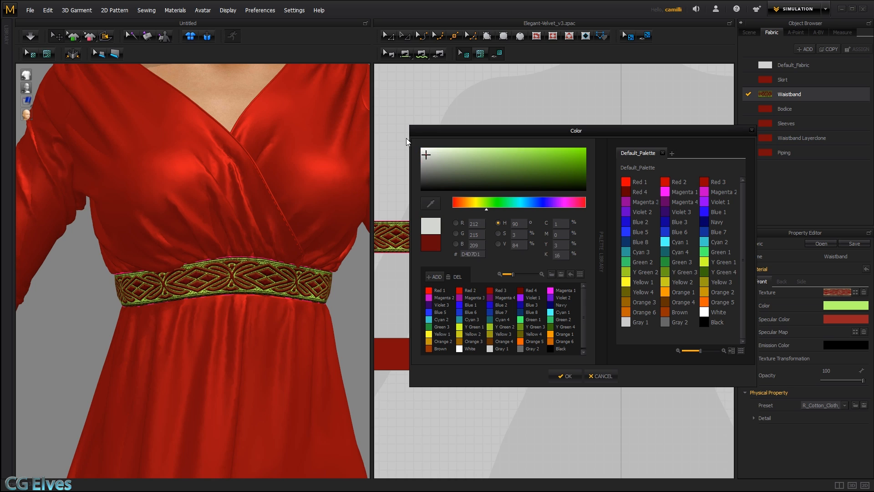
pyautogui.click(565, 376)
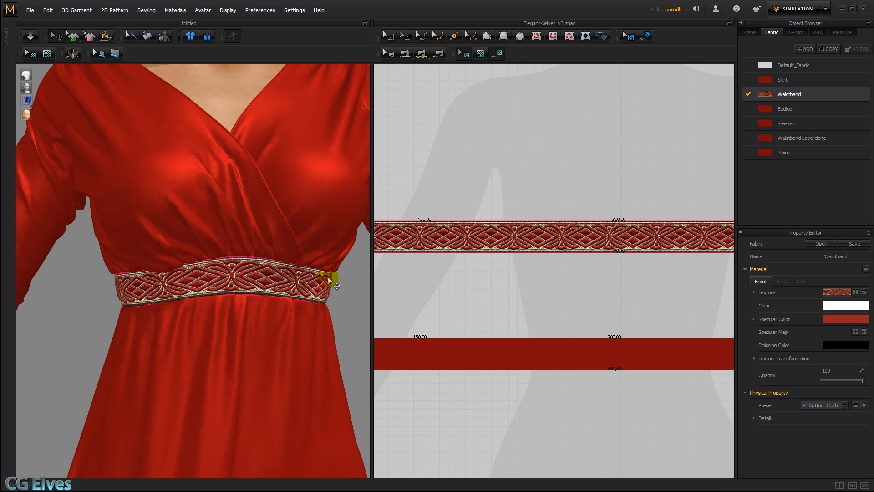
# - Turn on Desaturation for the Waistband texture and lower its shadow brightness to about -48
pyautogui.click(754, 292)
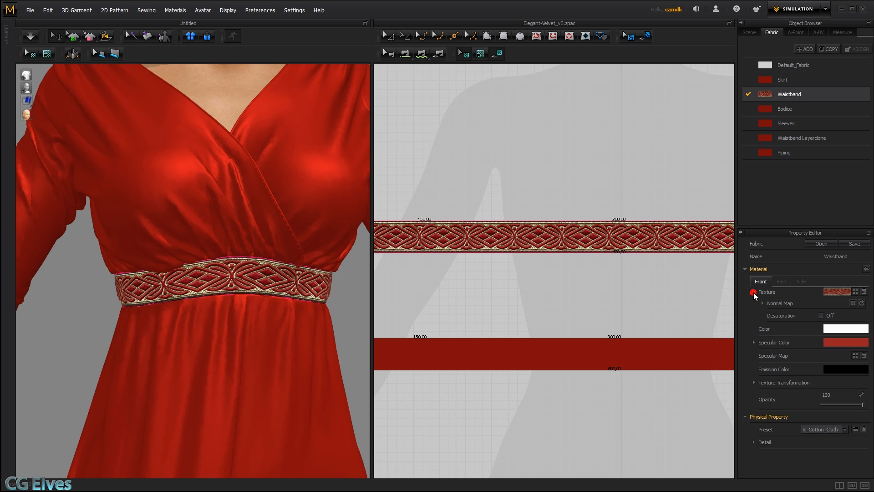
pyautogui.click(822, 316)
pyautogui.moveTo(834, 339)
pyautogui.mouseDown()
pyautogui.moveTo(857, 337)
pyautogui.moveTo(818, 362)
pyautogui.mouseUp()
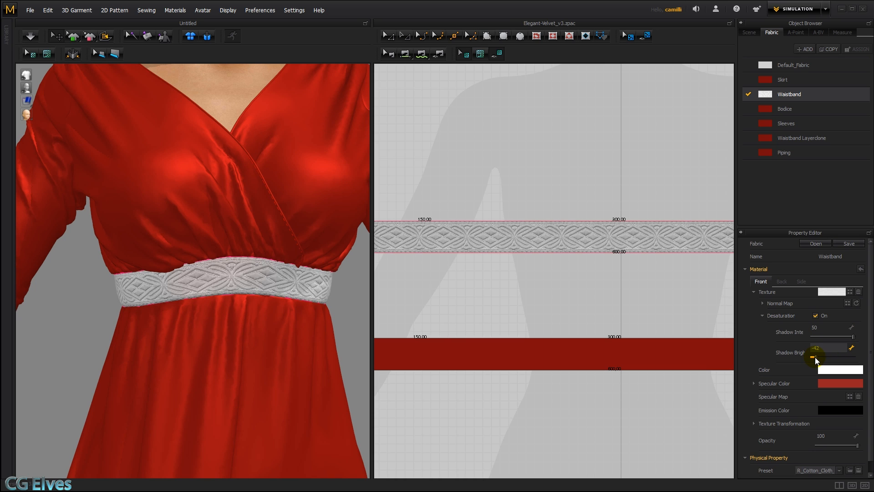
# - Try the pink colour F263FF on the desaturated Waistband fabric, cancel it, and turn Desaturation back off
pyautogui.click(833, 370)
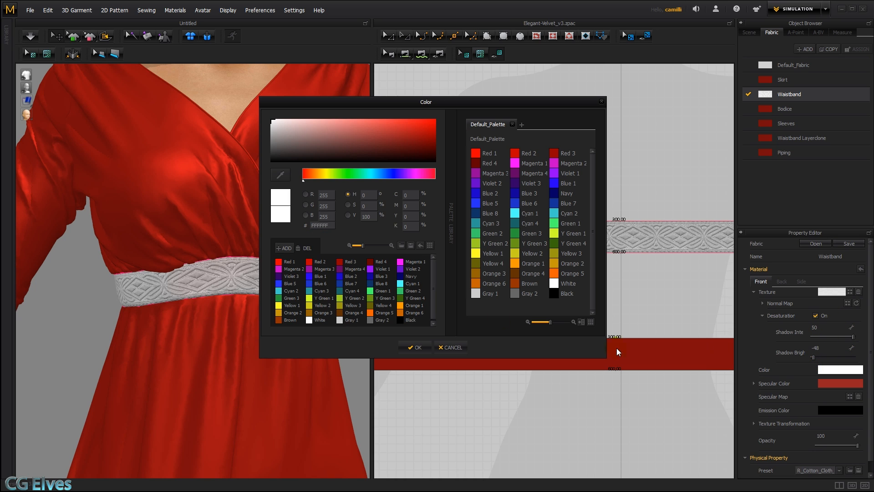
pyautogui.moveTo(351, 130); pyautogui.dragTo(372, 113)
pyautogui.moveTo(339, 174); pyautogui.dragTo(412, 174)
pyautogui.click(205, 286)
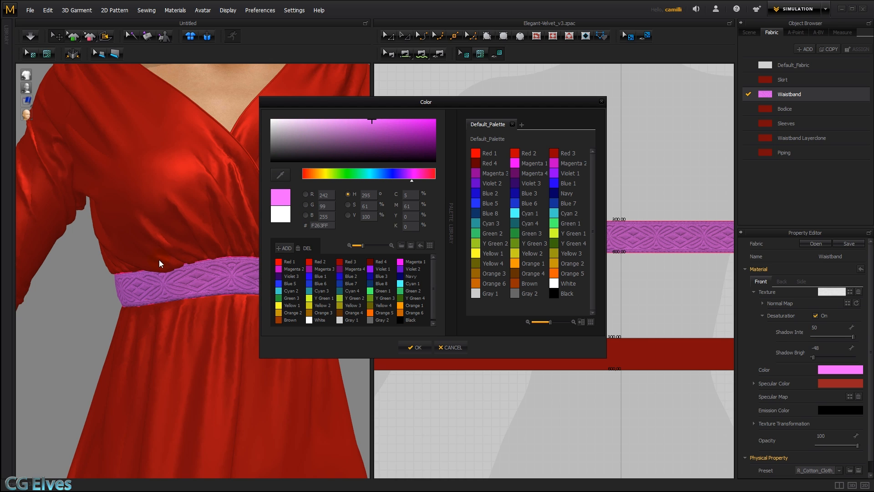
pyautogui.click(433, 348)
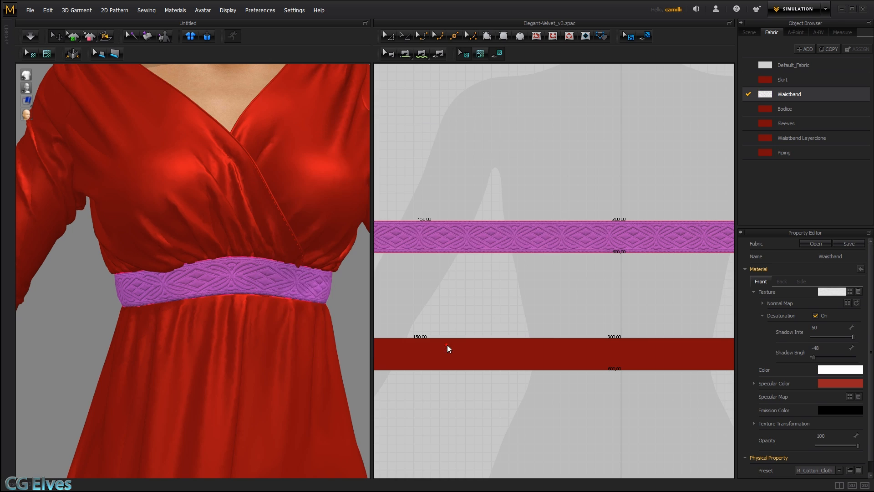
pyautogui.click(815, 316)
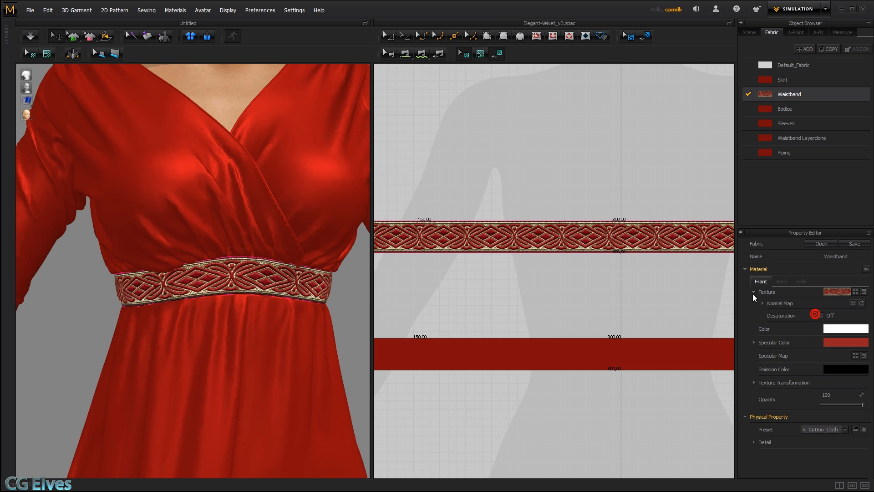
pyautogui.click(754, 292)
# - Tint the Waistband fabric's trim texture a medium red, about CF3437, and apply the colour
pyautogui.click(832, 309)
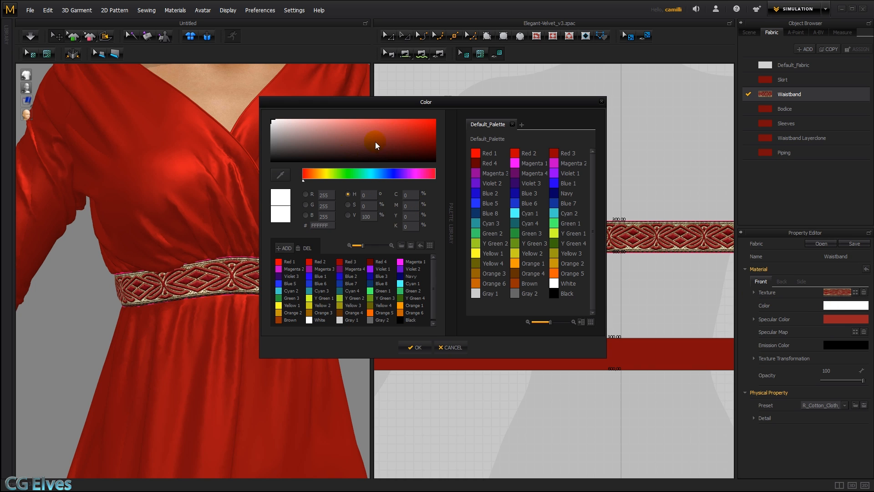
pyautogui.click(366, 121)
pyautogui.moveTo(371, 121); pyautogui.dragTo(380, 116)
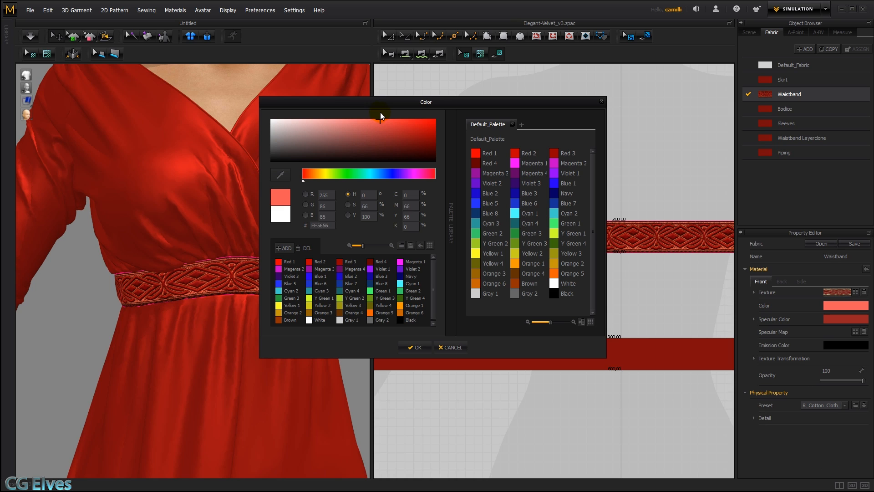
pyautogui.click(436, 178)
pyautogui.moveTo(390, 123); pyautogui.dragTo(400, 128)
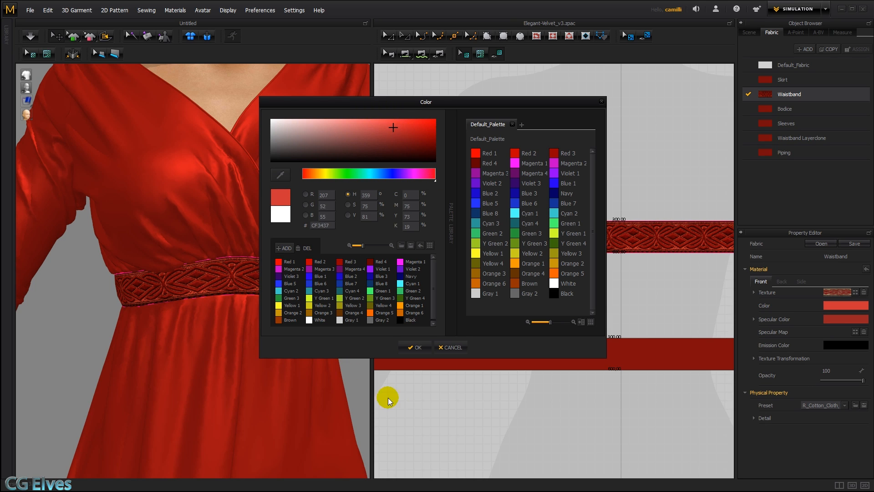
pyautogui.click(426, 348)
# - Replace the Waistband fabric's texture with trim image 34 from the Floral trims folder
pyautogui.scroll(-3, 296, 300)
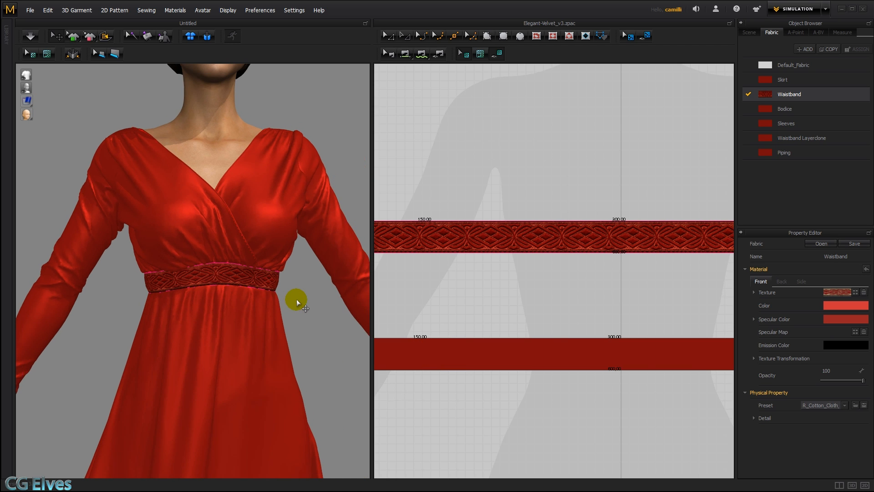
pyautogui.scroll(-3, 226, 336)
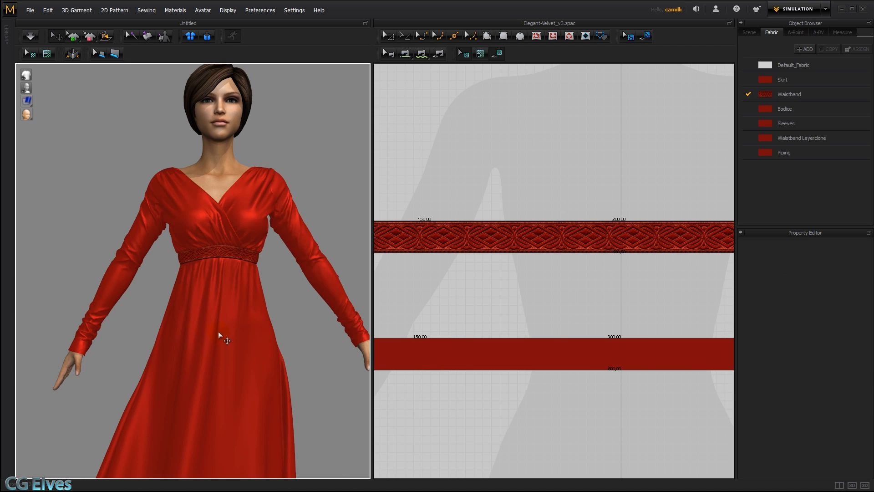
pyautogui.moveTo(219, 333); pyautogui.dragTo(176, 312, button='right')
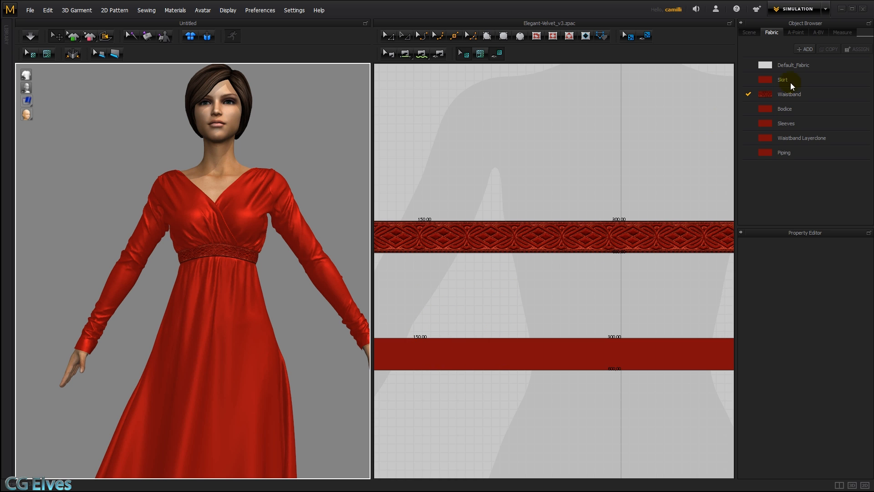
pyautogui.click(801, 94)
pyautogui.click(856, 292)
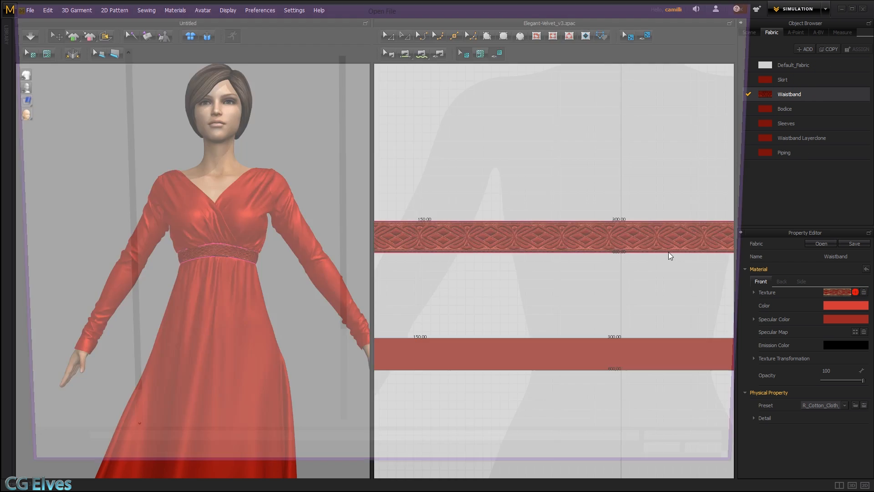
pyautogui.doubleClick(145, 62)
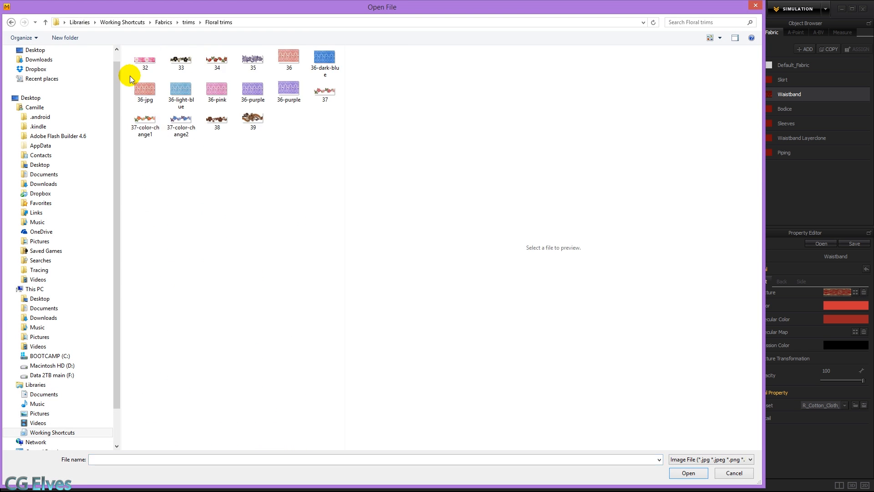
pyautogui.click(217, 61)
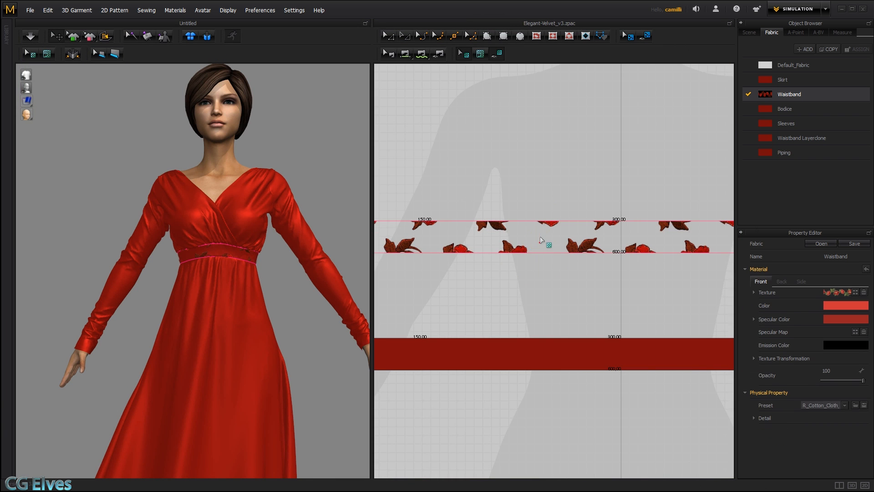
# - Scale the floral trim texture to the waistband pattern's height and centre one row of flowers within the band
pyautogui.click(540, 236)
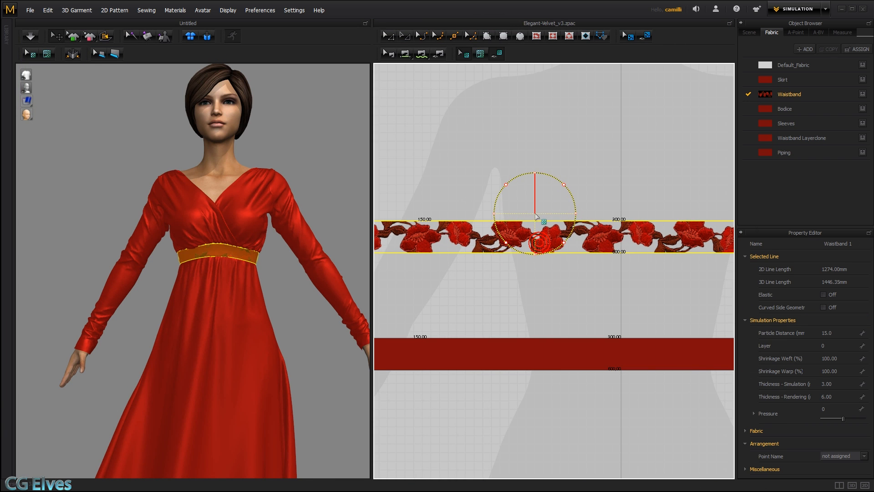
pyautogui.moveTo(563, 187); pyautogui.dragTo(525, 238)
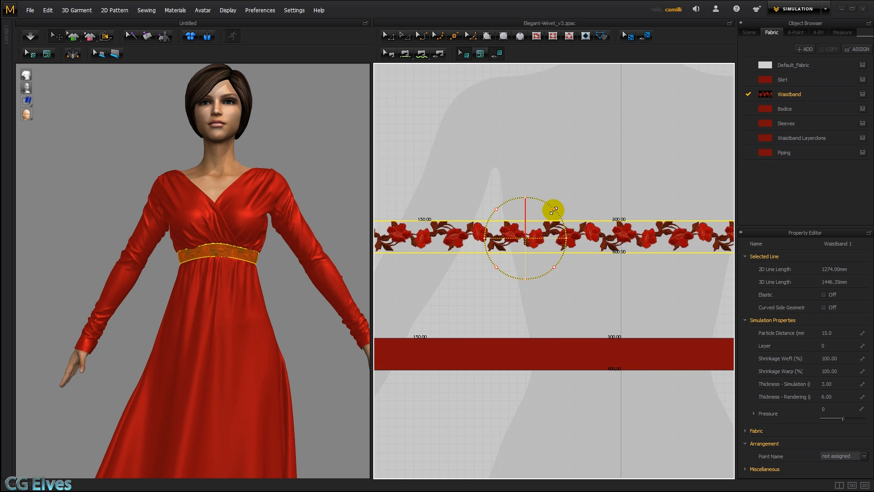
pyautogui.moveTo(554, 209); pyautogui.dragTo(530, 233)
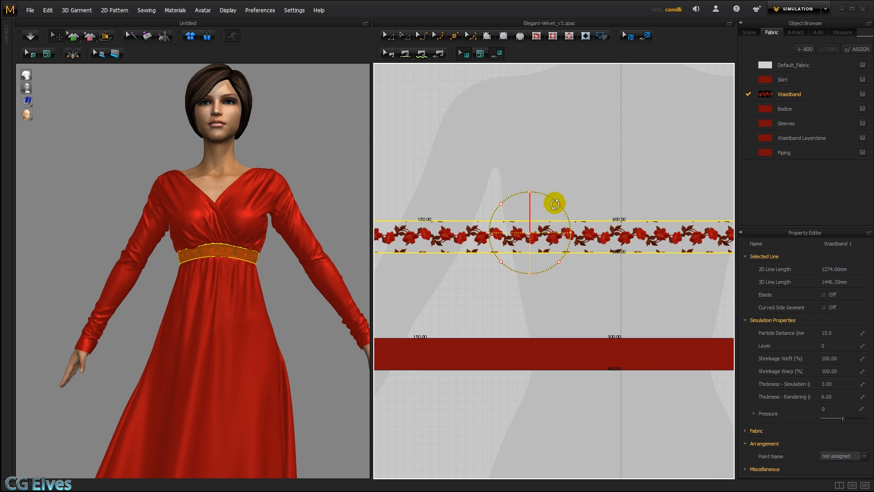
pyautogui.moveTo(560, 203); pyautogui.dragTo(565, 202)
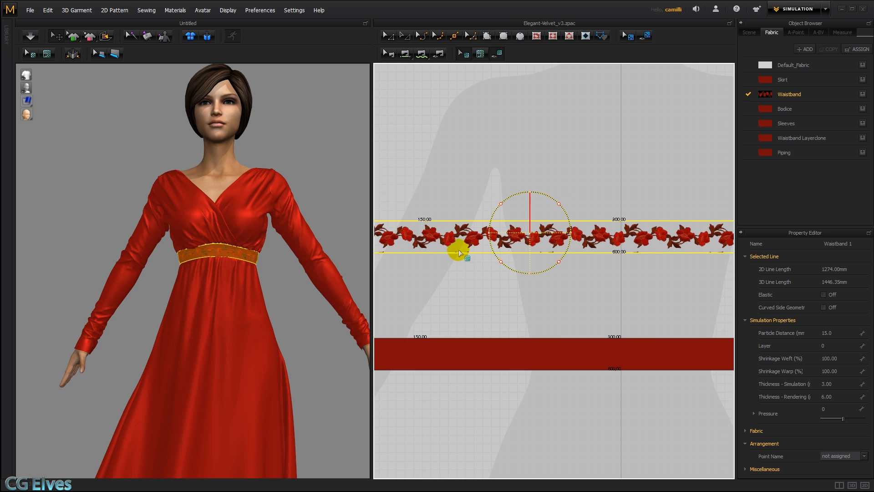
pyautogui.moveTo(534, 239); pyautogui.dragTo(532, 240)
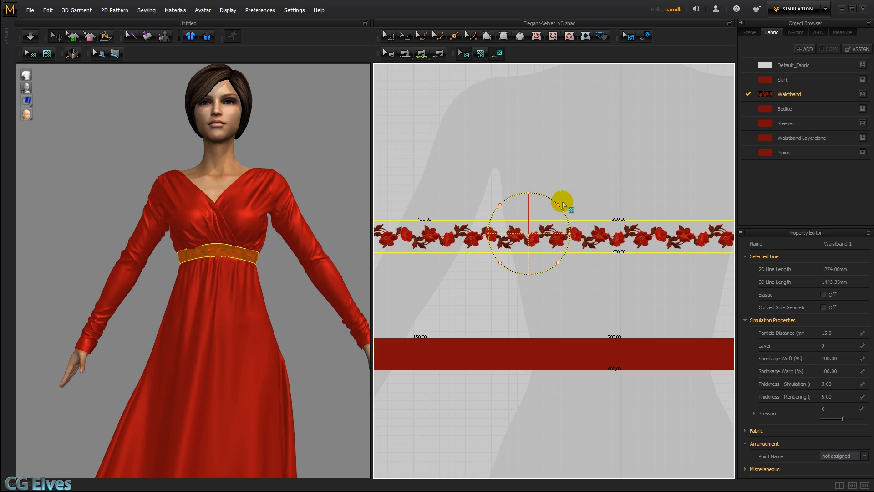
pyautogui.moveTo(559, 205); pyautogui.dragTo(563, 203)
# - Set the Waistband fabric's colour to white FFFFFF
pyautogui.click(783, 94)
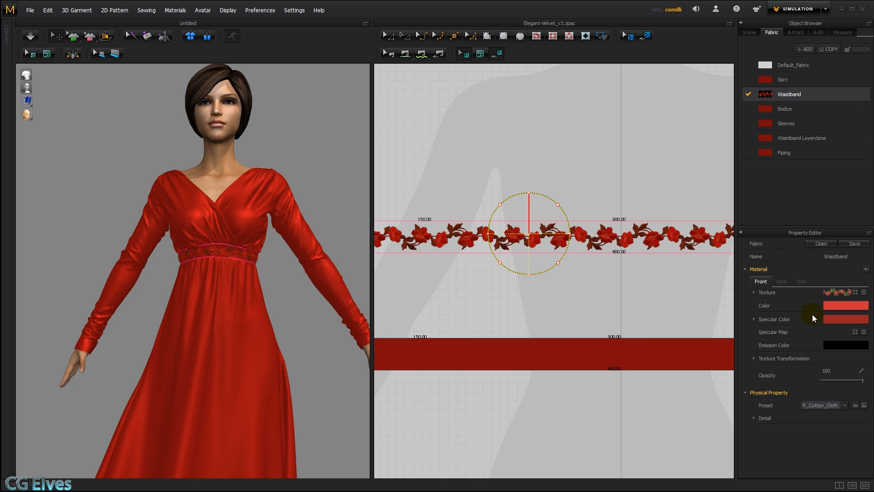
pyautogui.click(845, 305)
pyautogui.moveTo(305, 145); pyautogui.dragTo(262, 105)
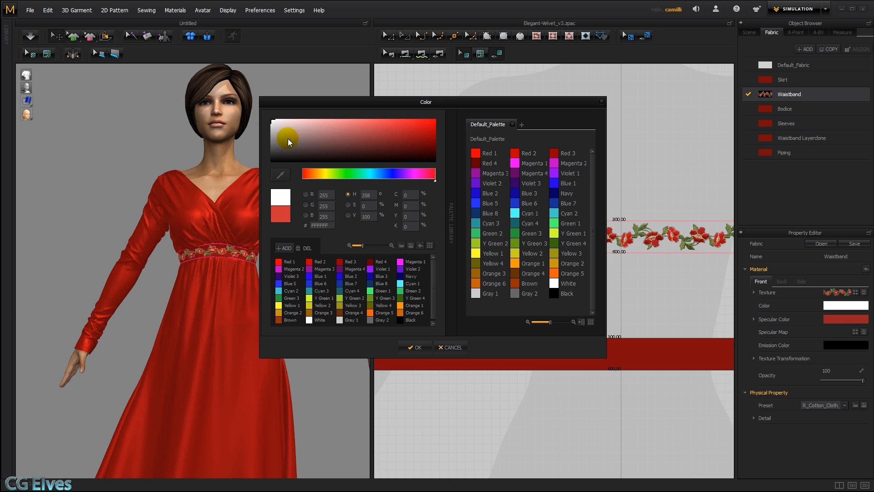
pyautogui.click(415, 348)
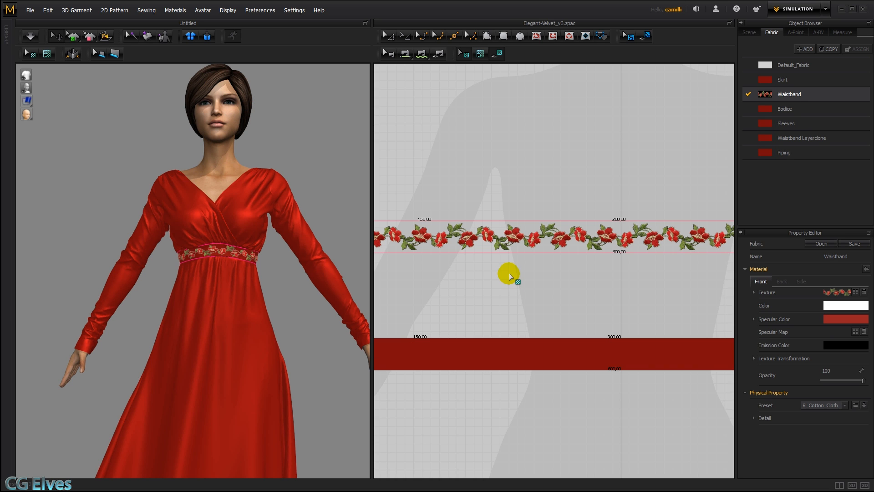
# - Try dark red 440404, dark green, purple and olive 3C4404 colours on the Waistband Layerclone fabric
pyautogui.scroll(8, 214, 300)
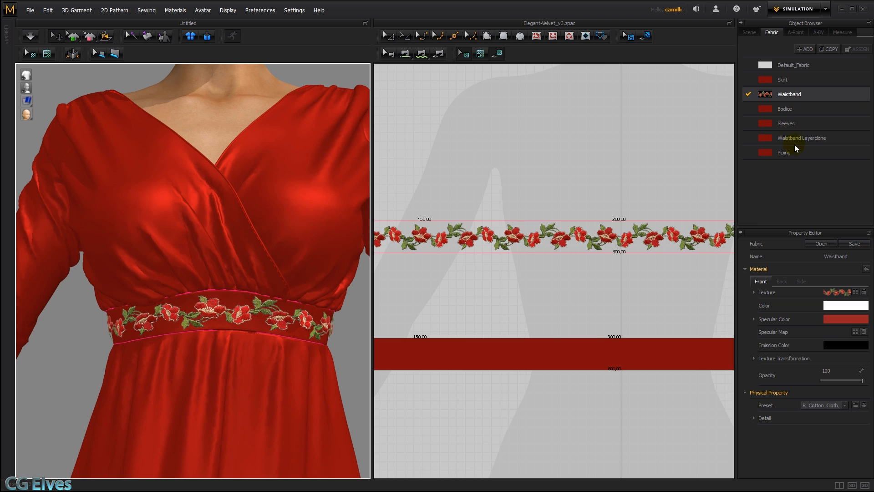
pyautogui.click(797, 139)
pyautogui.click(844, 311)
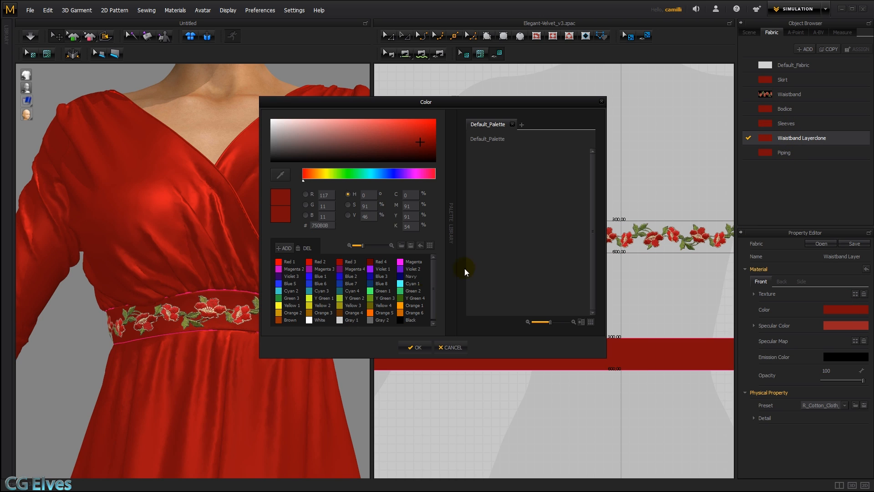
pyautogui.click(425, 151)
pyautogui.moveTo(461, 103); pyautogui.dragTo(526, 103)
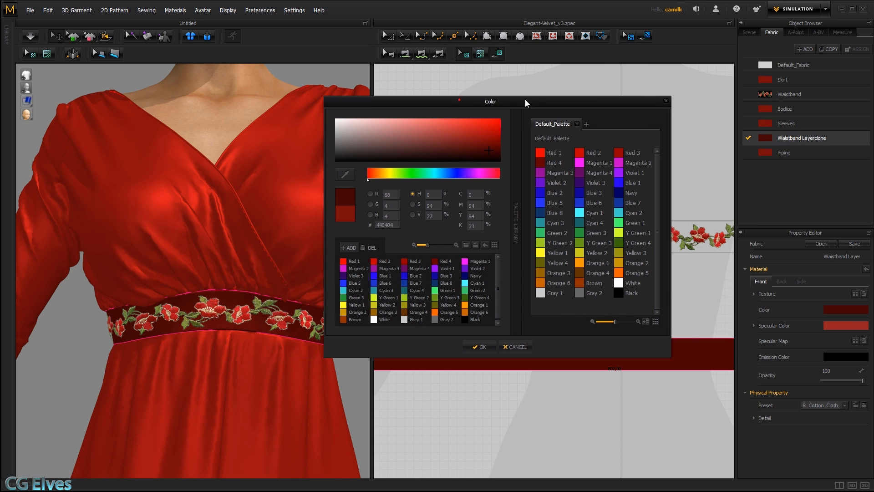
pyautogui.moveTo(479, 174); pyautogui.dragTo(420, 181)
pyautogui.click(488, 178)
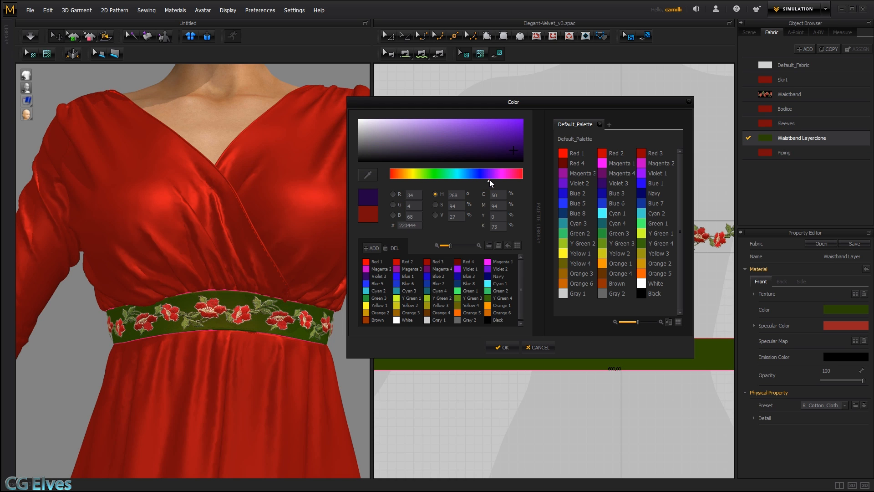
pyautogui.click(508, 180)
pyautogui.click(416, 178)
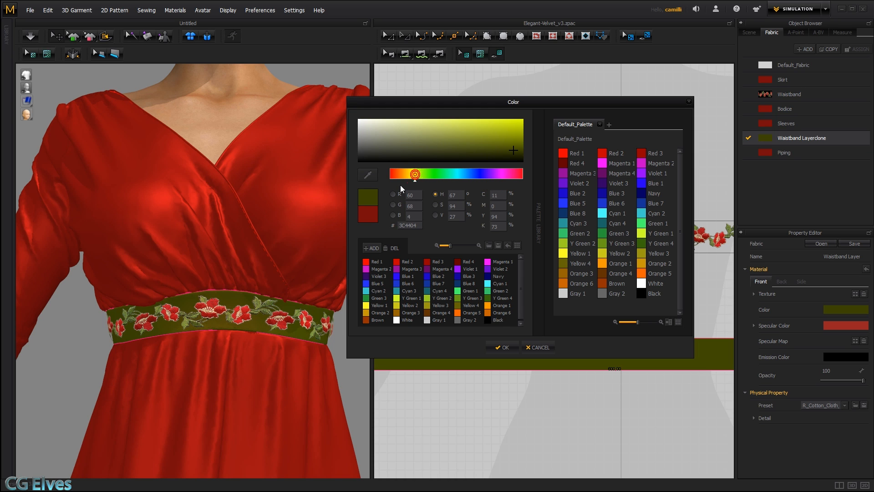
# - Sample the darker red 630909 from the dress's folds for the Waistband Layerclone fabric and apply it
pyautogui.click(392, 175)
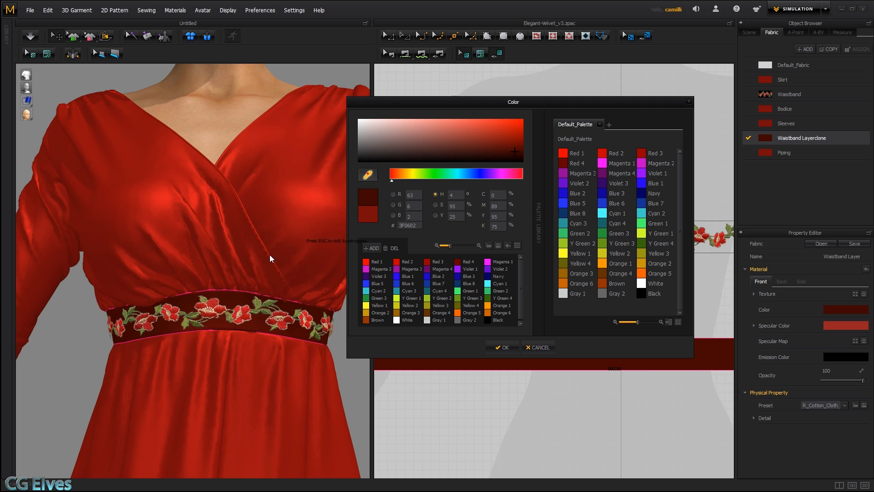
pyautogui.click(200, 267)
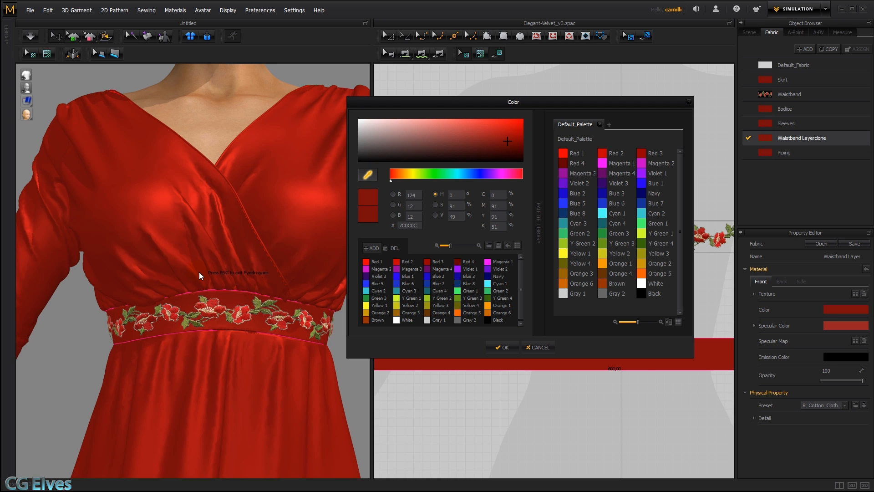
pyautogui.click(197, 276)
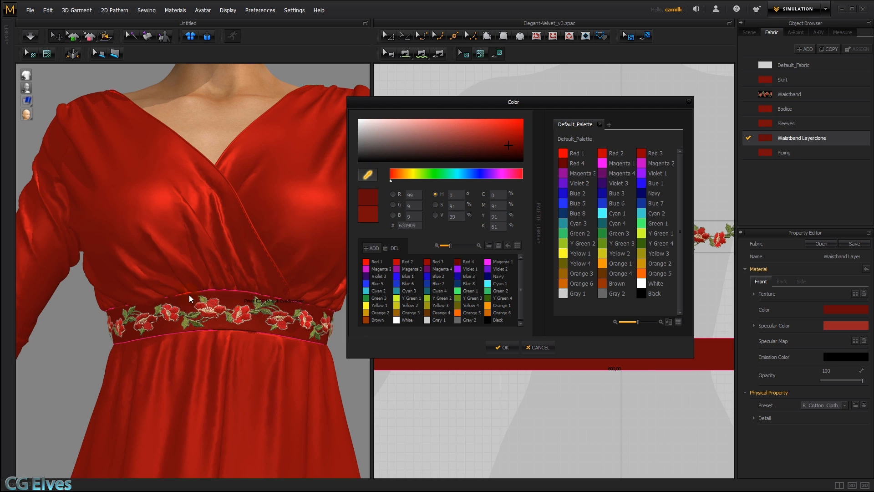
pyautogui.click(501, 347)
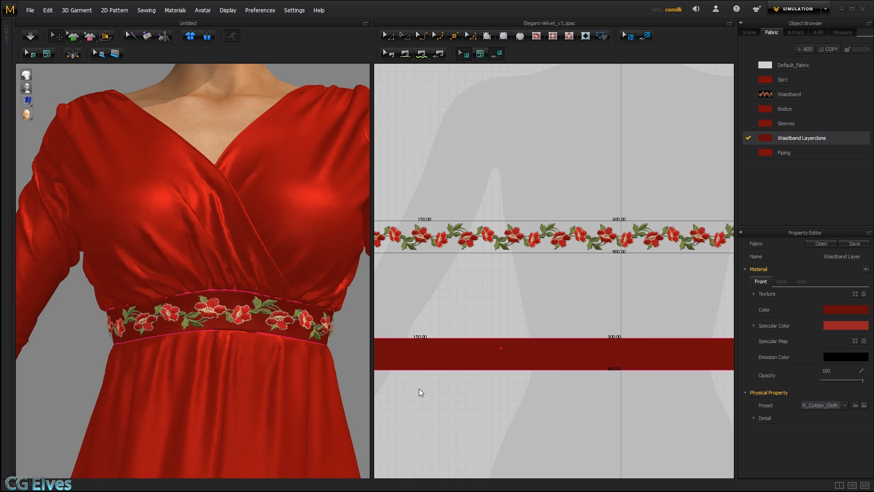
# - Show the garment with its fabric thickness in the 3D view and examine the waistband's edges up close
pyautogui.scroll(-3, 246, 391)
pyautogui.moveTo(246, 391); pyautogui.dragTo(251, 351, button='right')
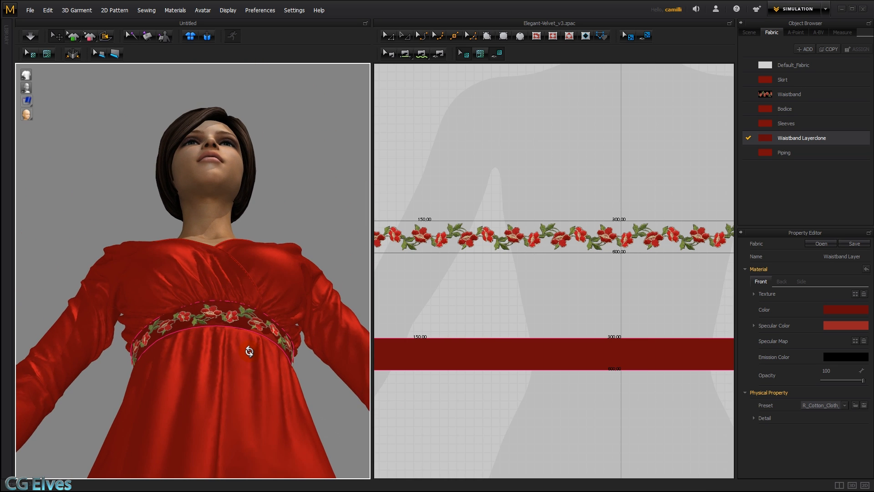
pyautogui.press('a')
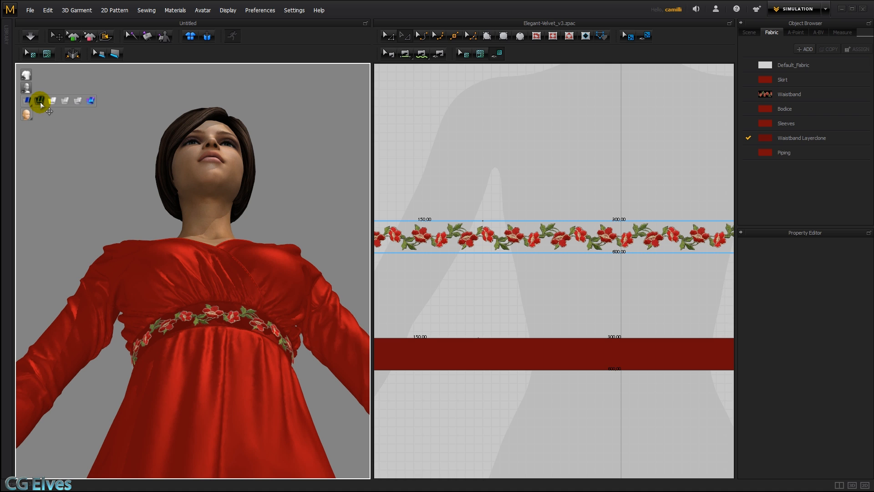
pyautogui.click(40, 101)
pyautogui.scroll(3, 241, 266)
pyautogui.moveTo(241, 266)
pyautogui.mouseDown(button='right')
pyautogui.moveTo(273, 285)
pyautogui.moveTo(238, 283)
pyautogui.mouseUp(button='right')
pyautogui.scroll(2, 234, 277)
pyautogui.scroll(4, 234, 277)
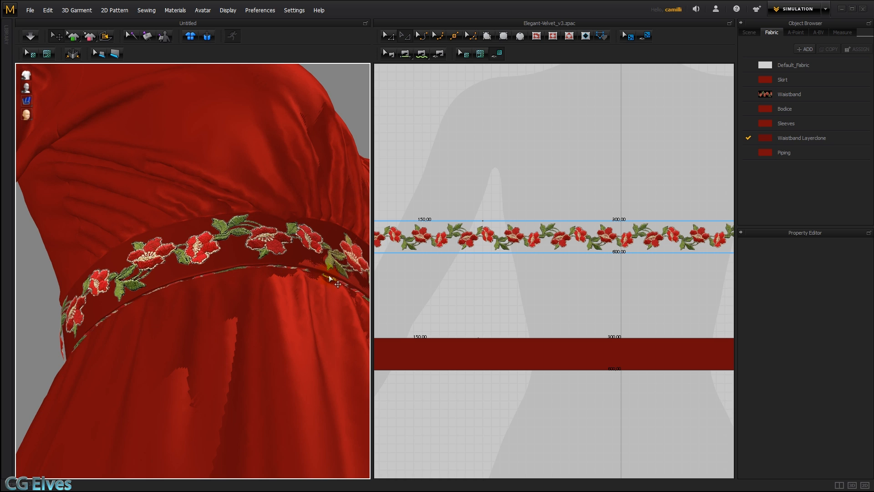
pyautogui.scroll(-6, 224, 302)
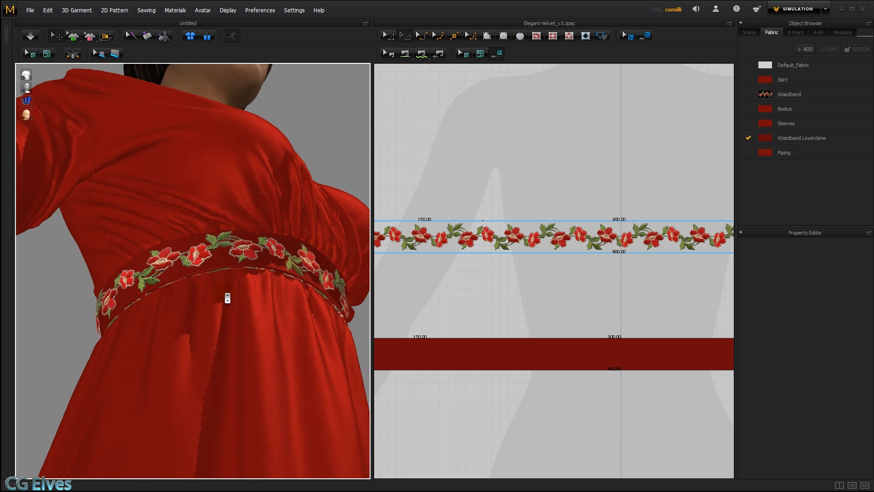
pyautogui.moveTo(240, 285); pyautogui.dragTo(204, 322, button='right')
# - Check the waistband pattern's thickness settings and examine the band's edges from the back of the dress
pyautogui.click(456, 236)
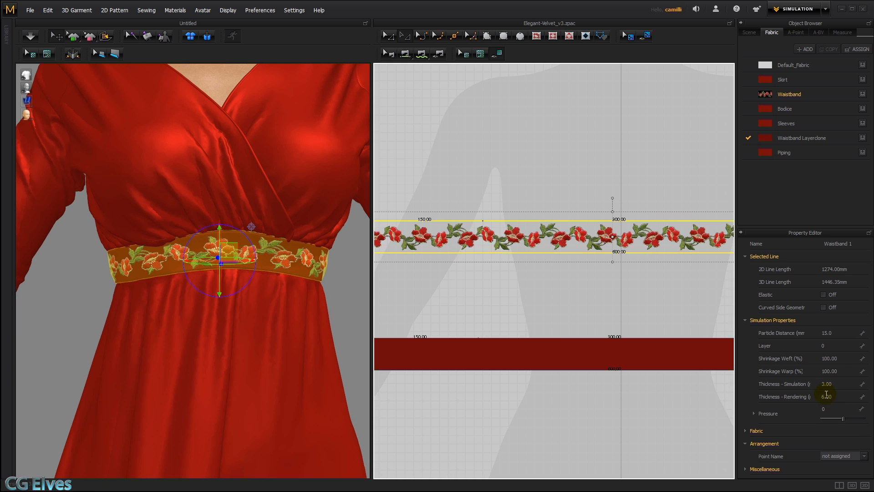
pyautogui.click(548, 179)
pyautogui.moveTo(173, 283); pyautogui.dragTo(359, 293, button='right')
pyautogui.click(415, 274)
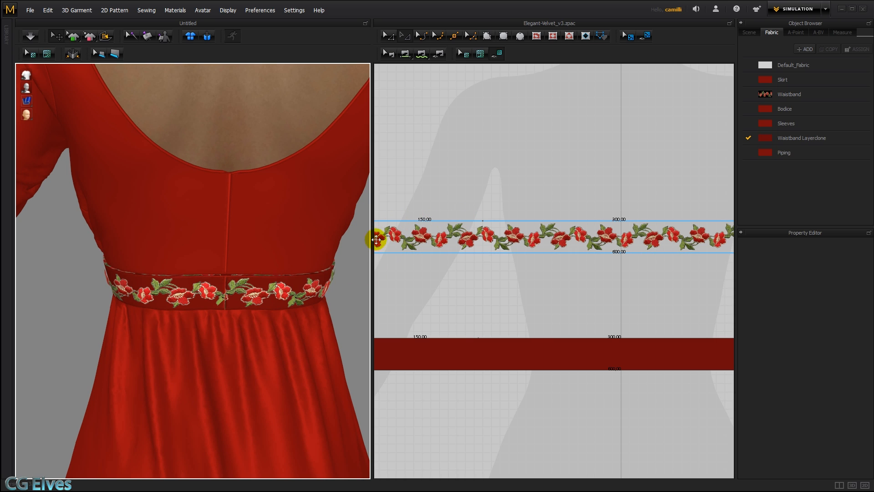
pyautogui.moveTo(322, 294); pyautogui.dragTo(276, 322, button='right')
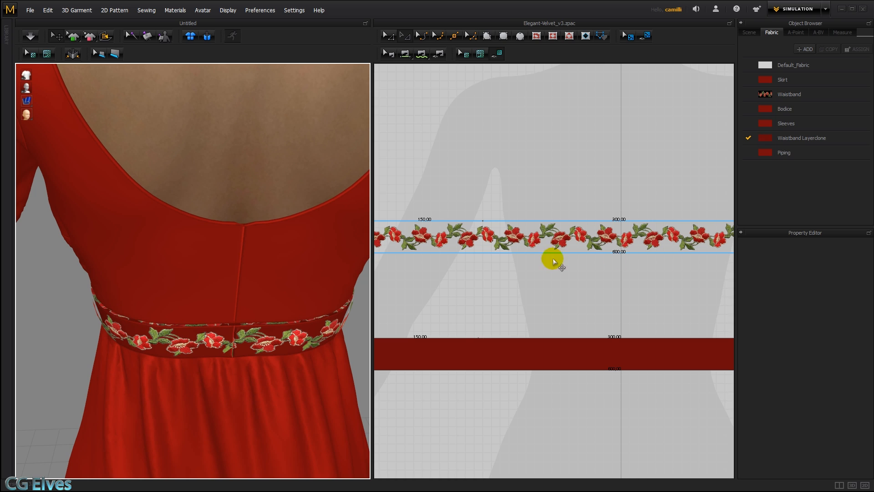
# - Give the Waistband fabric's side its own material instead of the front's and remove the floral texture from it
pyautogui.click(804, 95)
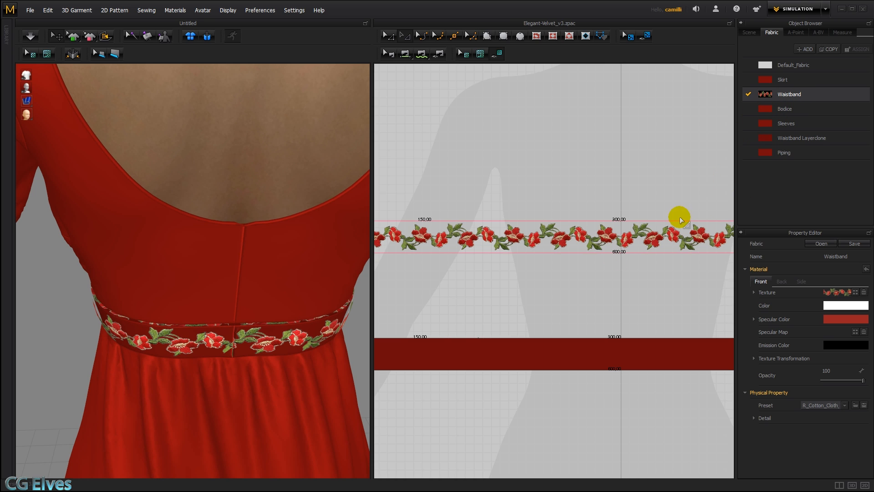
pyautogui.click(801, 282)
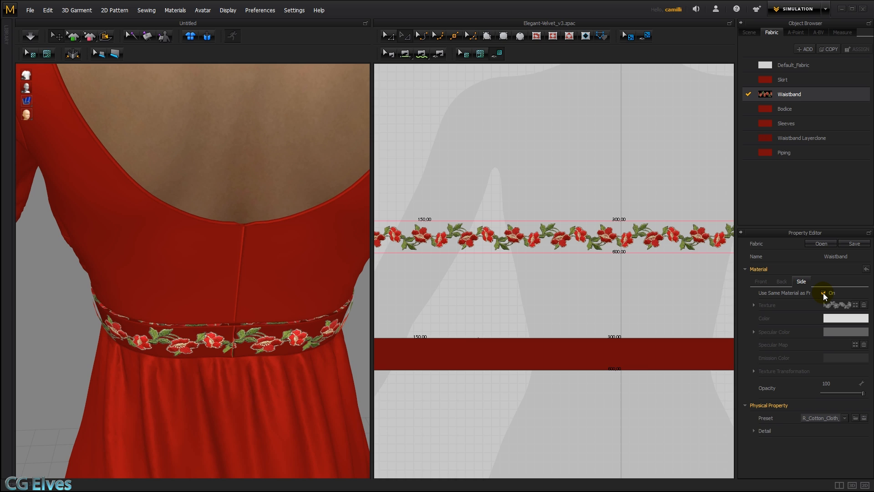
pyautogui.click(824, 292)
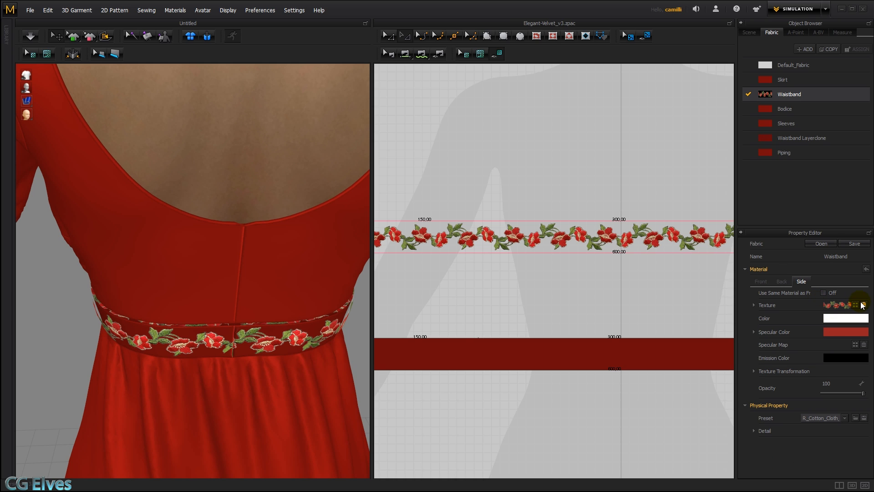
pyautogui.click(864, 305)
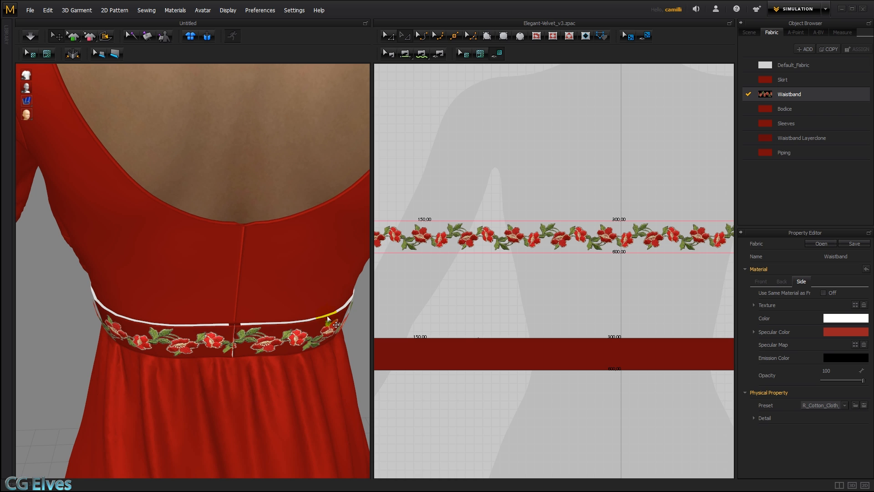
# - Sample the waistband's dark red as the Waistband fabric's side colour, lighten it to 7D0C0C, apply it and check the edges
pyautogui.moveTo(136, 328); pyautogui.dragTo(317, 322, button='right')
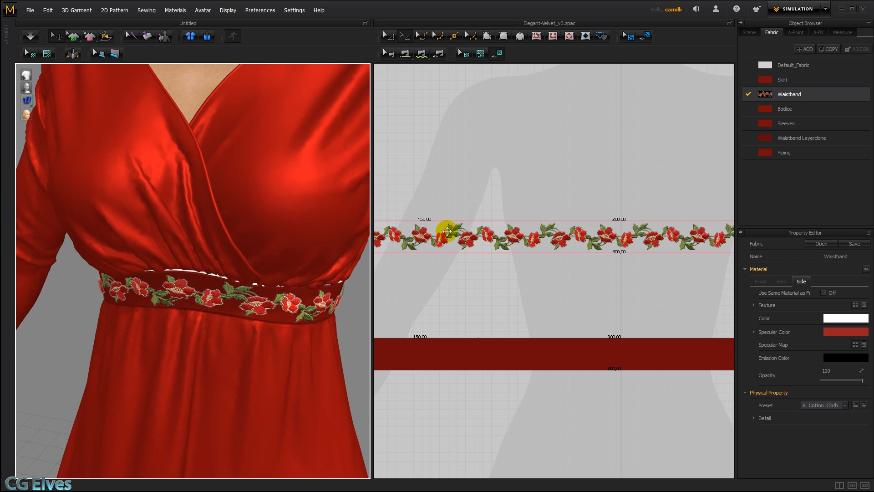
pyautogui.moveTo(341, 295); pyautogui.dragTo(177, 294, button='right')
pyautogui.scroll(-3, 172, 304)
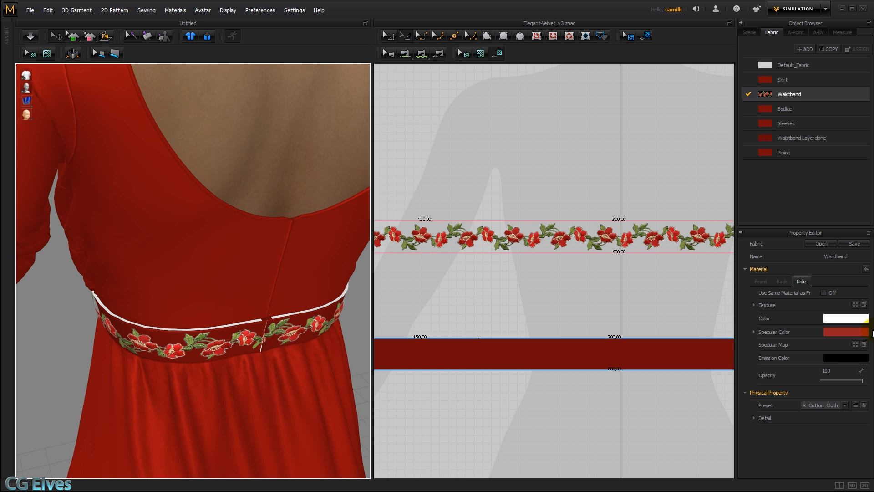
pyautogui.click(843, 320)
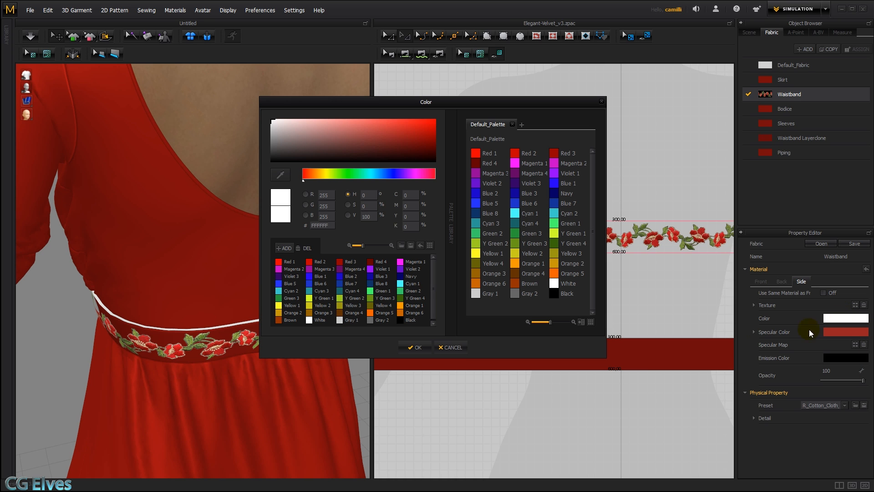
pyautogui.click(222, 331)
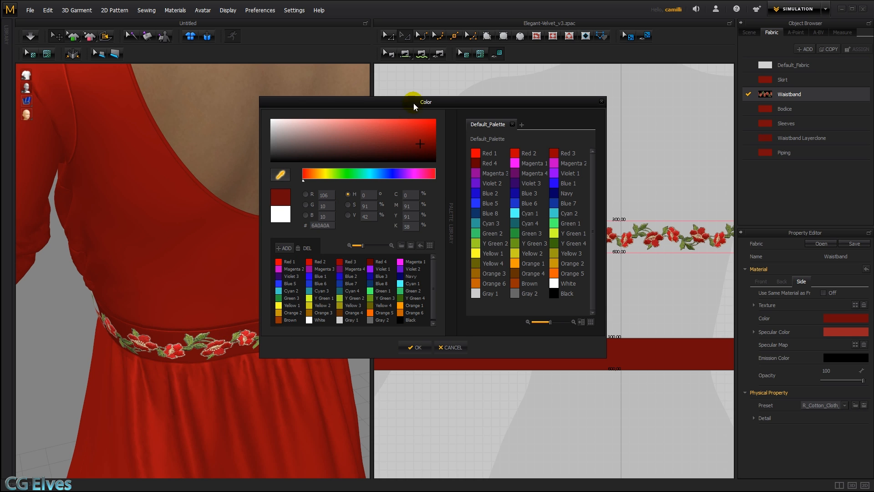
pyautogui.moveTo(414, 106); pyautogui.dragTo(513, 104)
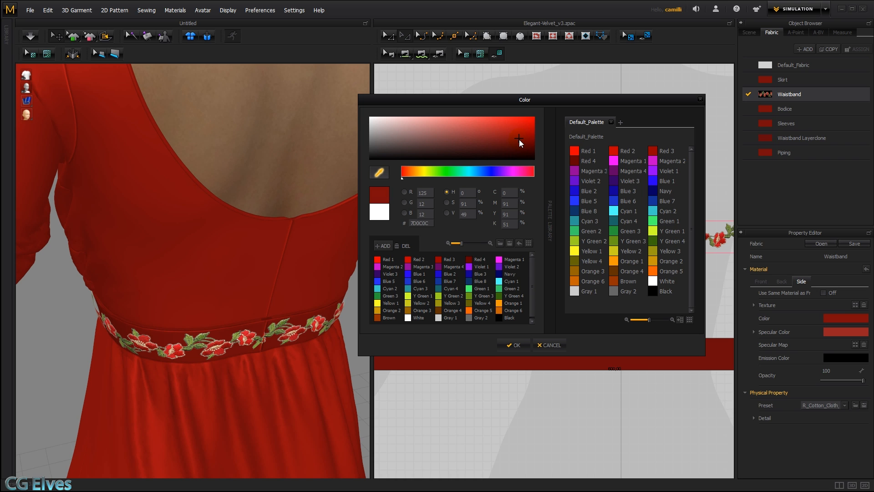
pyautogui.click(507, 345)
pyautogui.moveTo(220, 334); pyautogui.dragTo(392, 313, button='right')
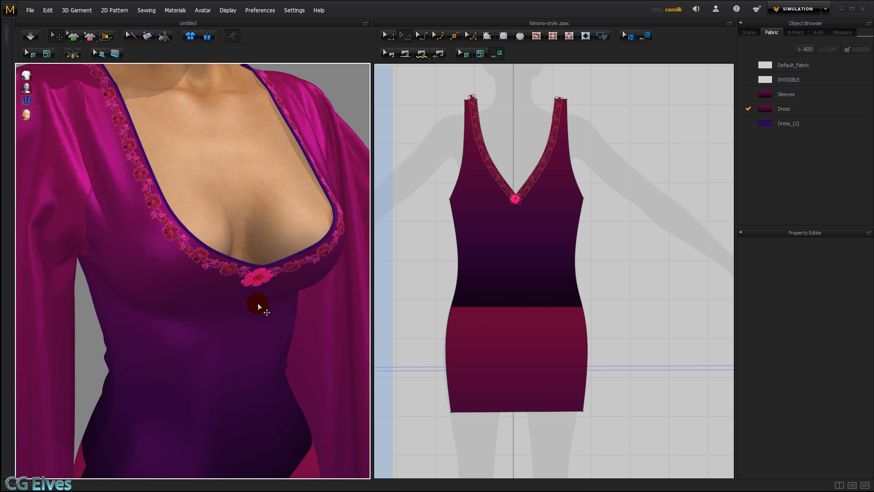
# - Delete all floral graphics along the V-neckline of the Kimono-style dress front pattern
pyautogui.moveTo(258, 304); pyautogui.dragTo(241, 331, button='right')
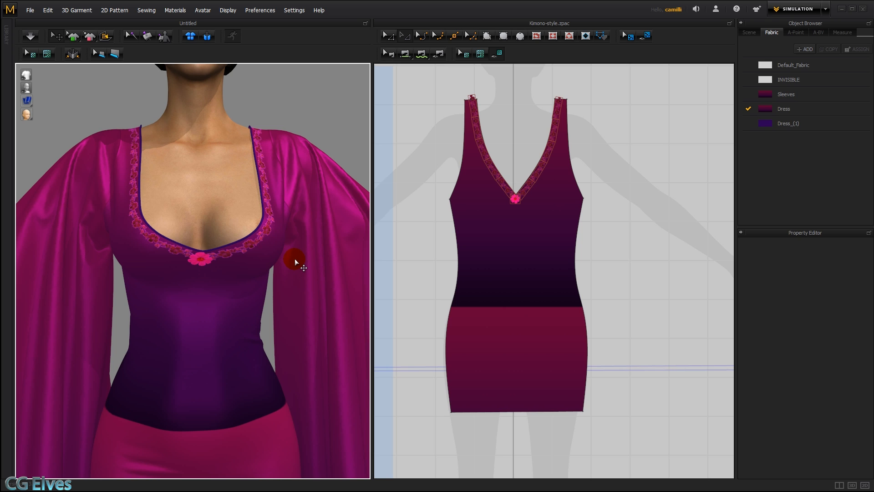
pyautogui.moveTo(447, 82); pyautogui.dragTo(576, 212)
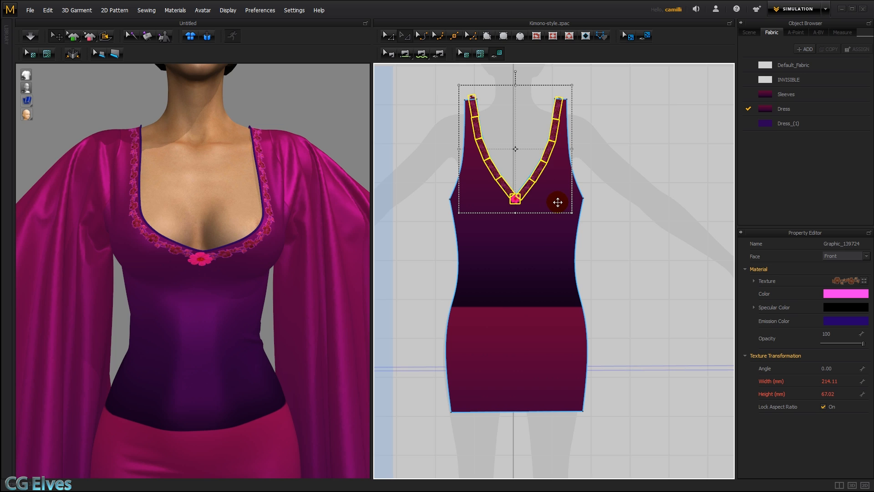
pyautogui.press('Delete')
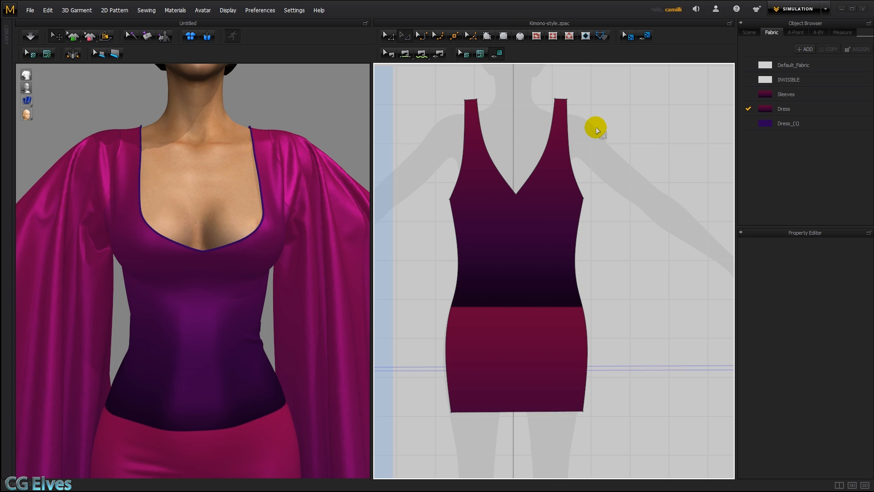
# - Add floral trim image 38 as a graphic at the dress front's V-neck point, 214.11 mm wide and 67.02 mm high
pyautogui.click(484, 55)
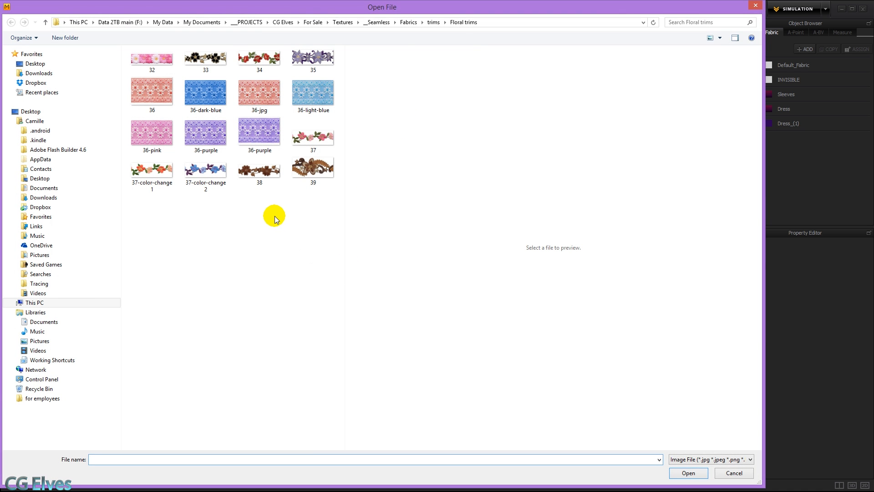
pyautogui.click(270, 172)
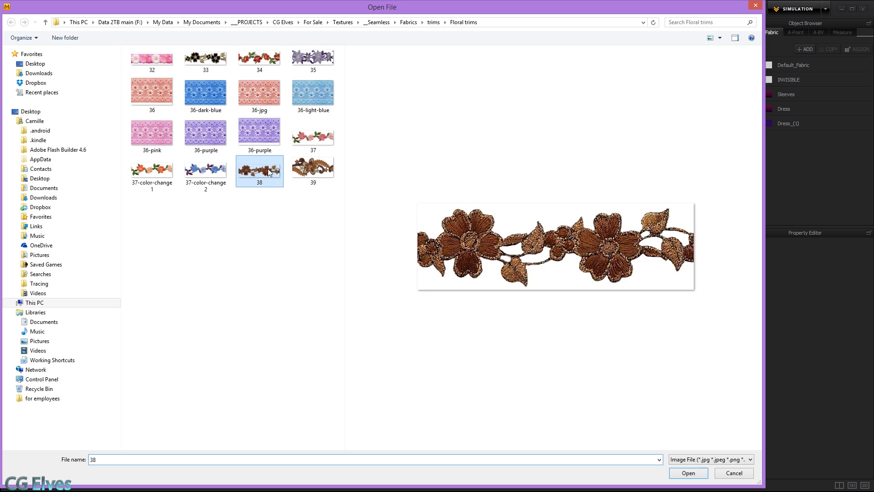
pyautogui.doubleClick(270, 172)
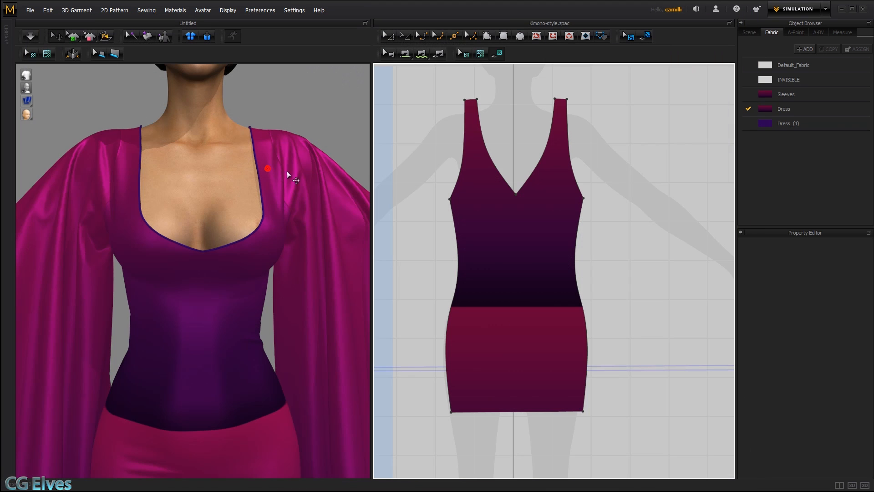
pyautogui.click(508, 188)
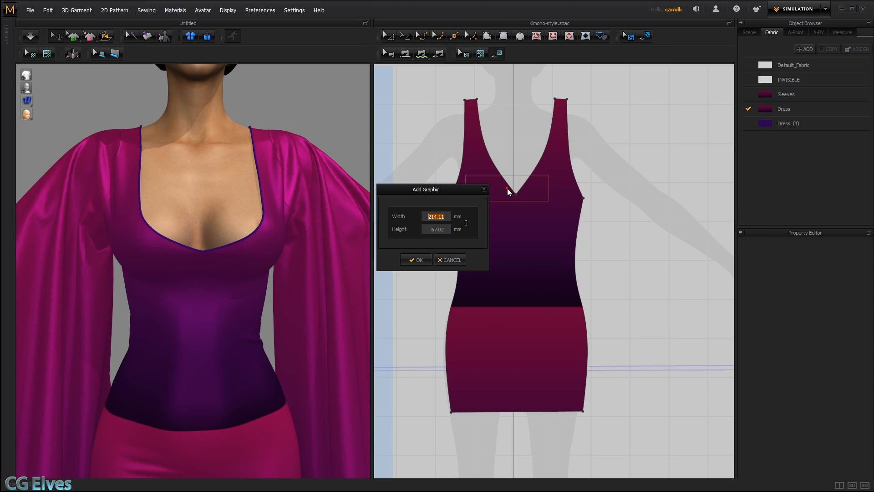
pyautogui.click(420, 260)
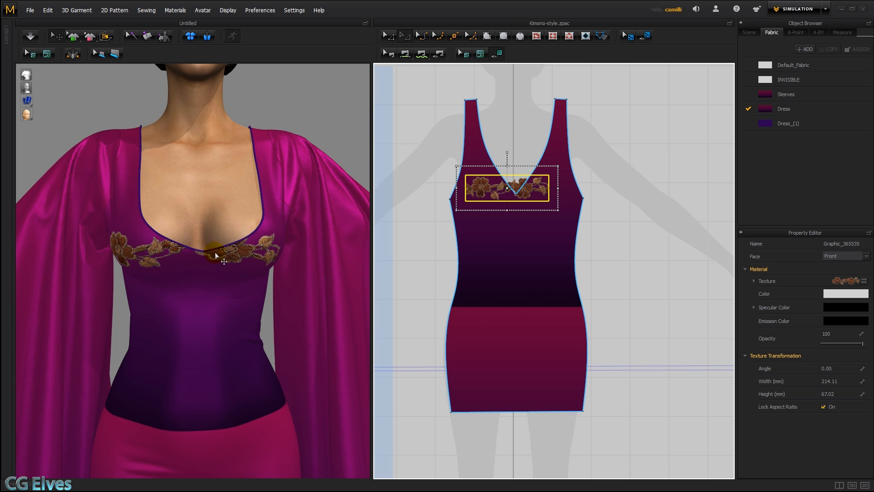
# - Shrink the trim graphic to about a third of its size and tilt it along the neckline's slope beside the V point
pyautogui.scroll(5, 488, 179)
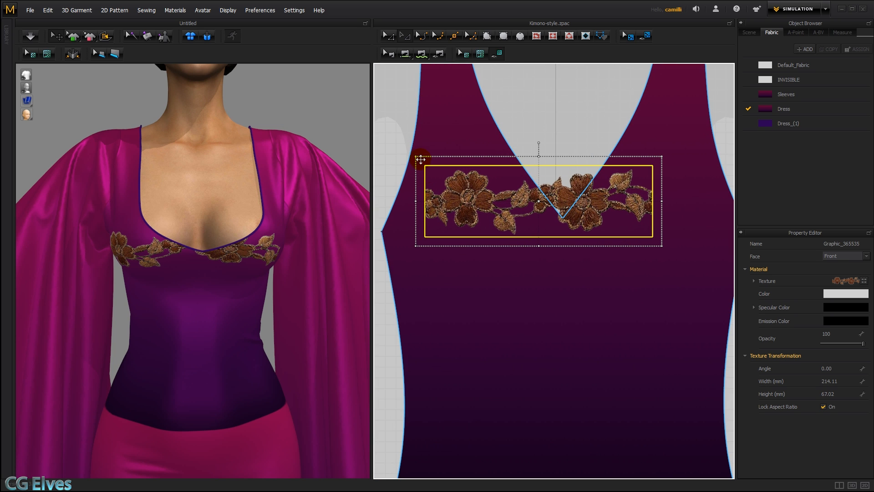
pyautogui.moveTo(527, 195); pyautogui.dragTo(511, 227)
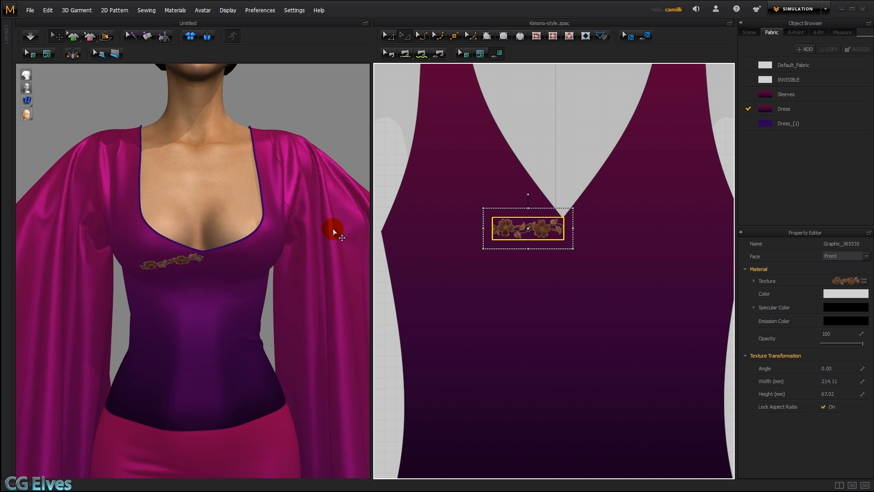
pyautogui.moveTo(524, 191); pyautogui.dragTo(552, 200)
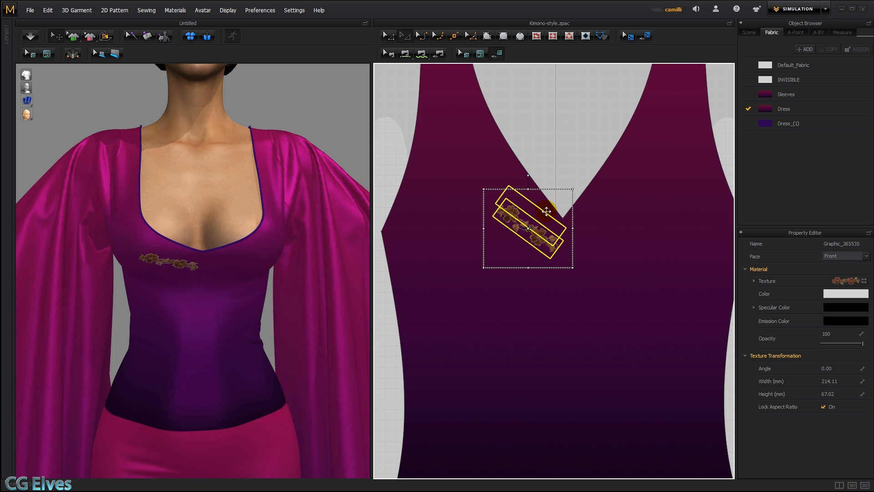
# - Fine-tune the trim graphic's angle and position so it follows the neckline edge with its lower end at the V point
pyautogui.scroll(5, 553, 196)
pyautogui.moveTo(552, 352); pyautogui.dragTo(548, 325)
pyautogui.moveTo(527, 228); pyautogui.dragTo(535, 228)
pyautogui.moveTo(521, 297); pyautogui.dragTo(526, 290)
pyautogui.moveTo(531, 220); pyautogui.dragTo(537, 220)
pyautogui.moveTo(513, 276); pyautogui.dragTo(516, 273)
pyautogui.scroll(-8, 554, 233)
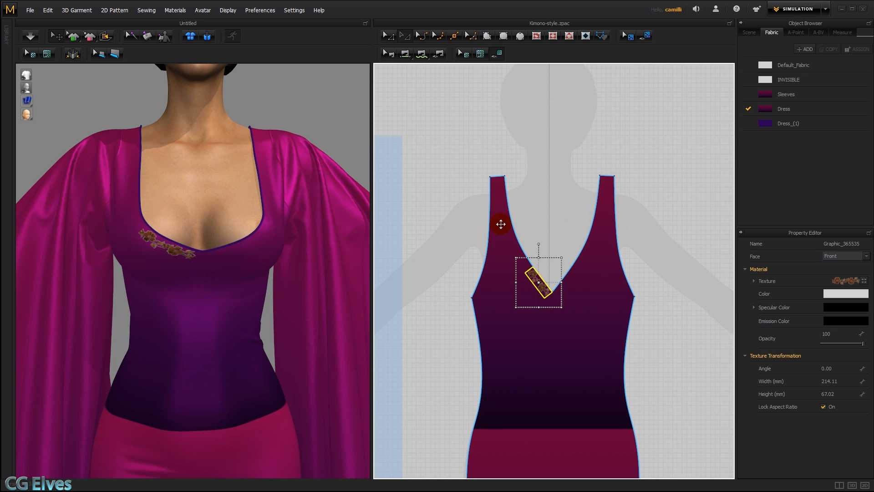
# - Duplicate the trim graphic and place the copy end to end above the first one along the neckline
pyautogui.scroll(1, 528, 265)
pyautogui.scroll(3, 528, 265)
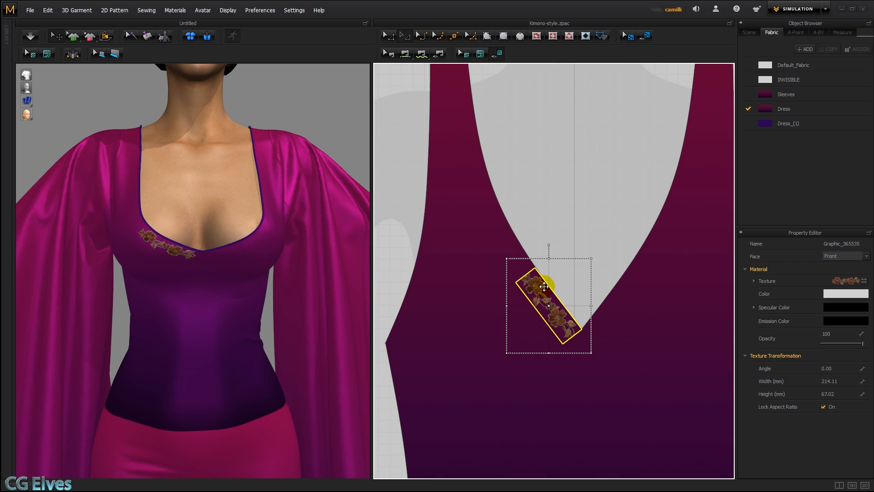
pyautogui.scroll(5, 537, 276)
pyautogui.hotkey('ctrl', 'v')
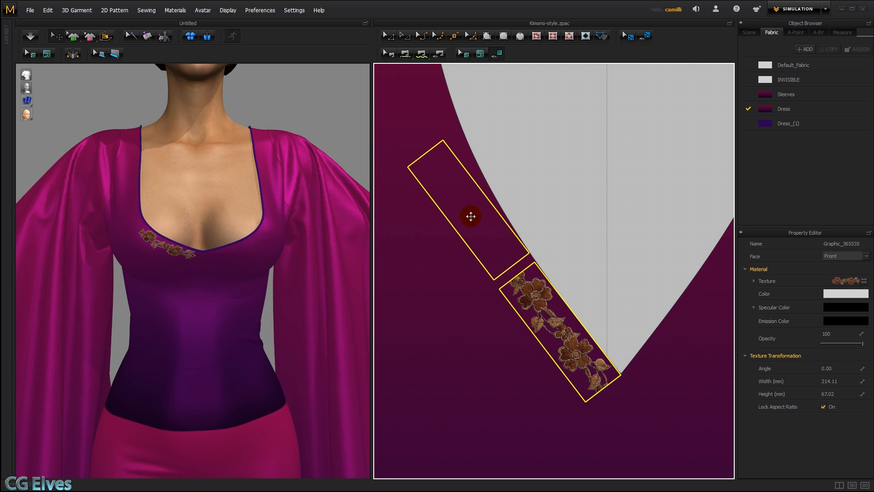
pyautogui.click(473, 218)
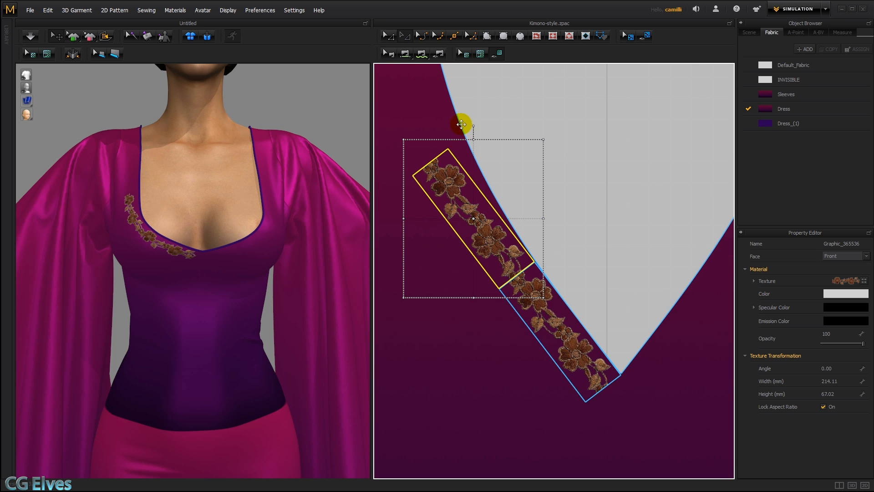
# - Rotate the second trim graphic slightly steeper, shift it against the neckline edge and check its joint with the first one
pyautogui.click(474, 124)
pyautogui.click(458, 163)
pyautogui.click(472, 124)
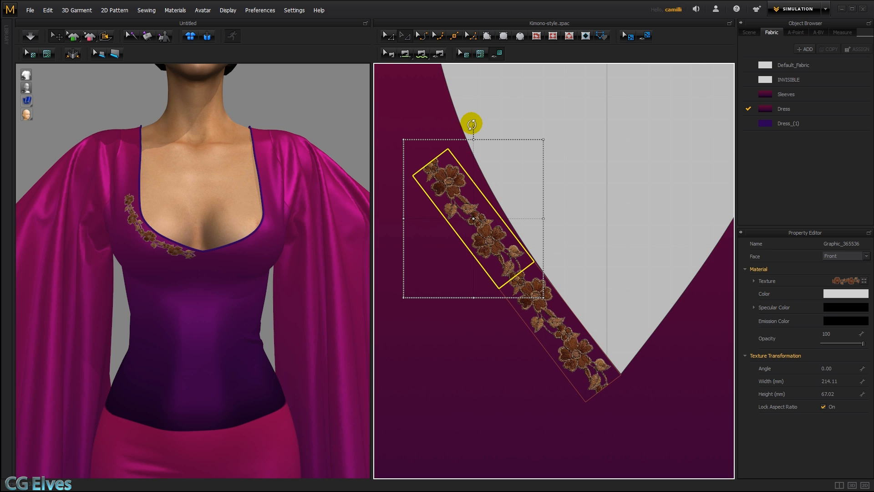
pyautogui.moveTo(472, 124); pyautogui.dragTo(483, 126)
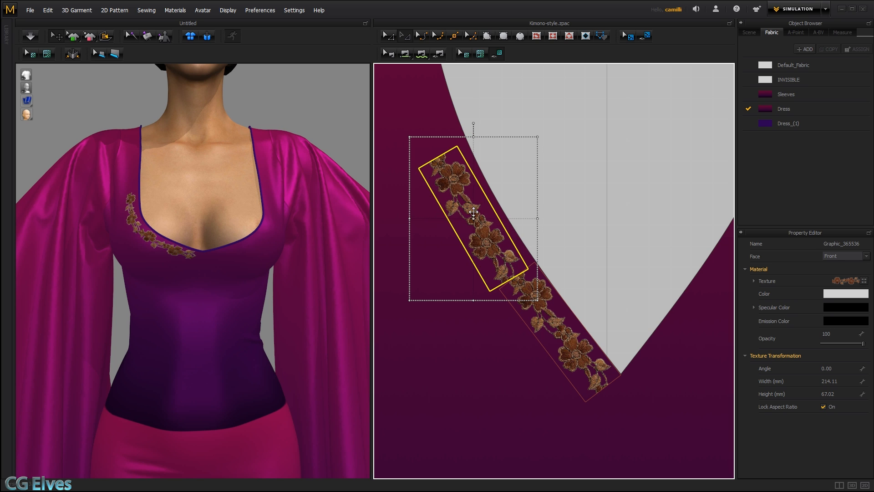
pyautogui.moveTo(473, 212); pyautogui.dragTo(482, 206)
pyautogui.click(581, 204)
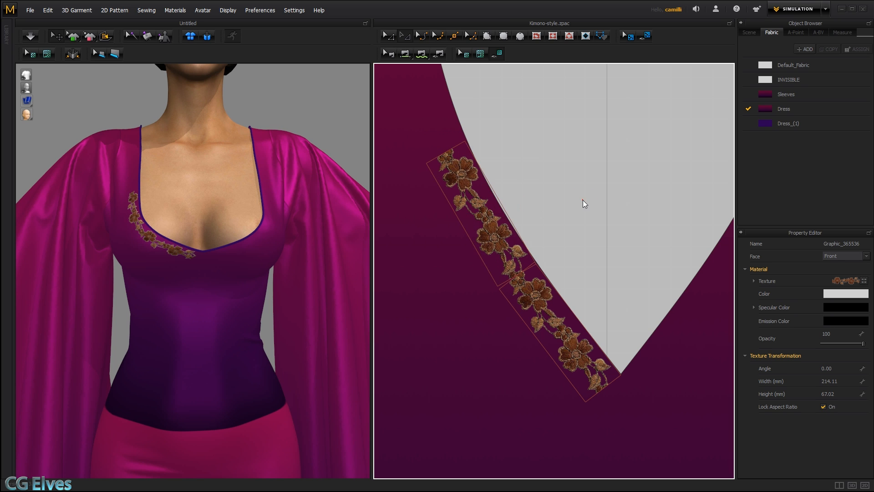
pyautogui.scroll(5, 516, 248)
pyautogui.click(507, 265)
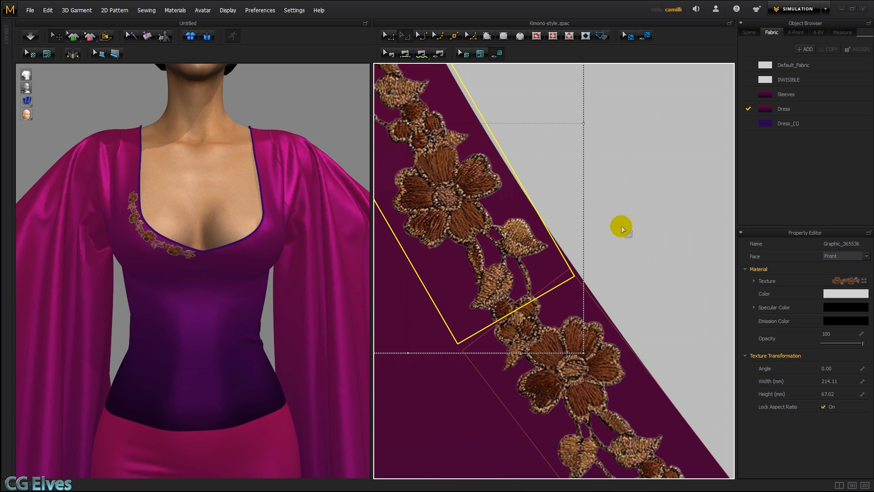
pyautogui.click(596, 242)
pyautogui.scroll(-5, 592, 242)
pyautogui.scroll(-2, 589, 244)
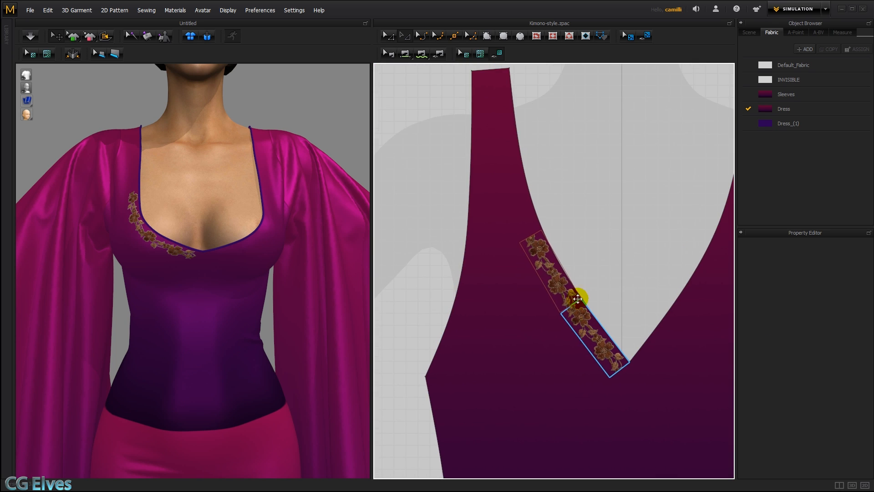
# - Paste a third trim graphic directly above the second one, toward the shoulder strap
pyautogui.click(552, 264)
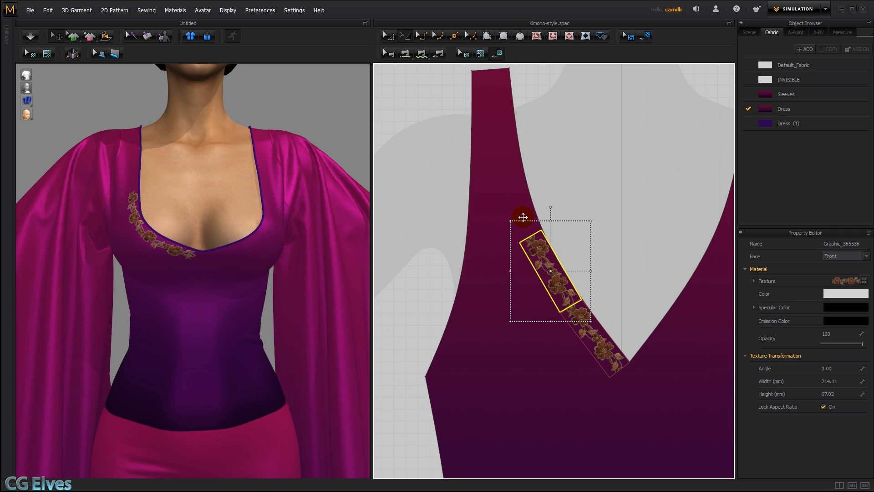
pyautogui.hotkey('ctrl', 'v')
pyautogui.click(511, 201)
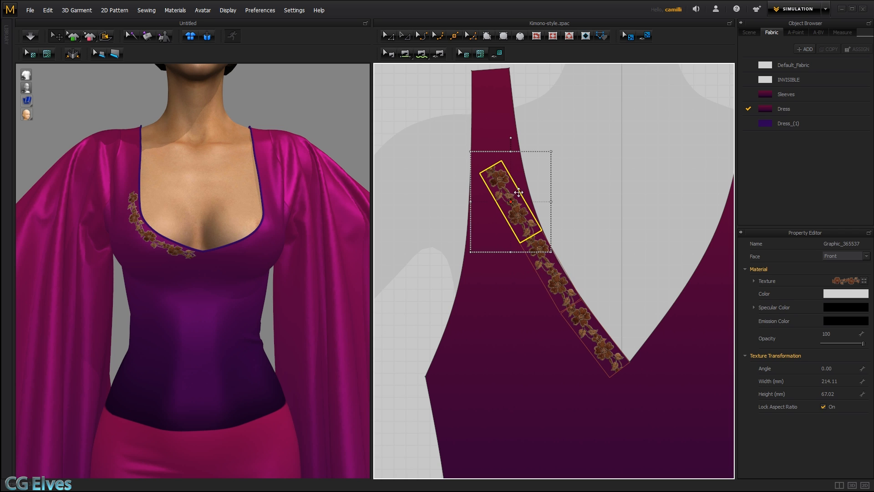
# - Rotate the third trim graphic closer to vertical and move it against the neckline curve, joined to the second one
pyautogui.scroll(4, 519, 192)
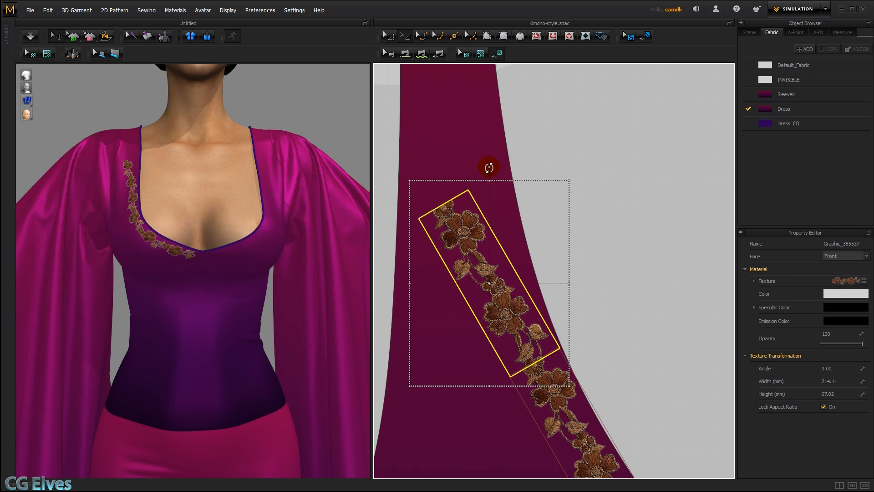
pyautogui.moveTo(489, 167); pyautogui.dragTo(510, 177)
pyautogui.moveTo(507, 319); pyautogui.dragTo(531, 325)
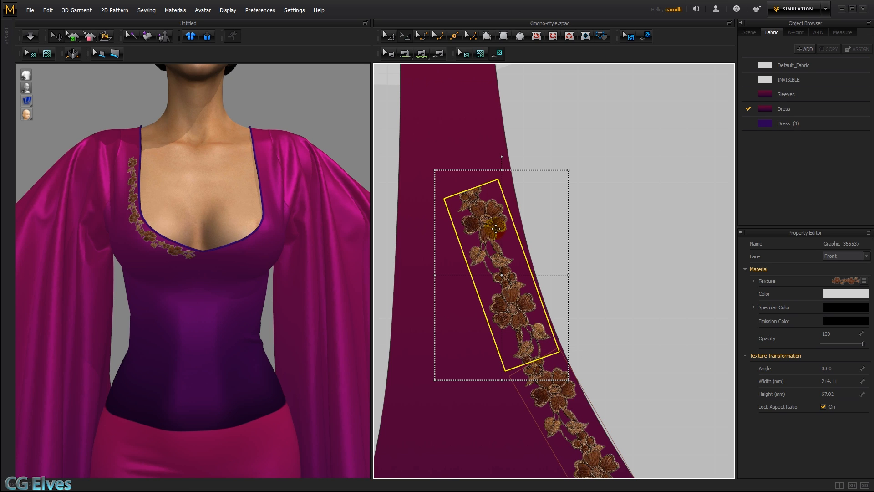
pyautogui.scroll(-5, 496, 229)
pyautogui.click(130, 218)
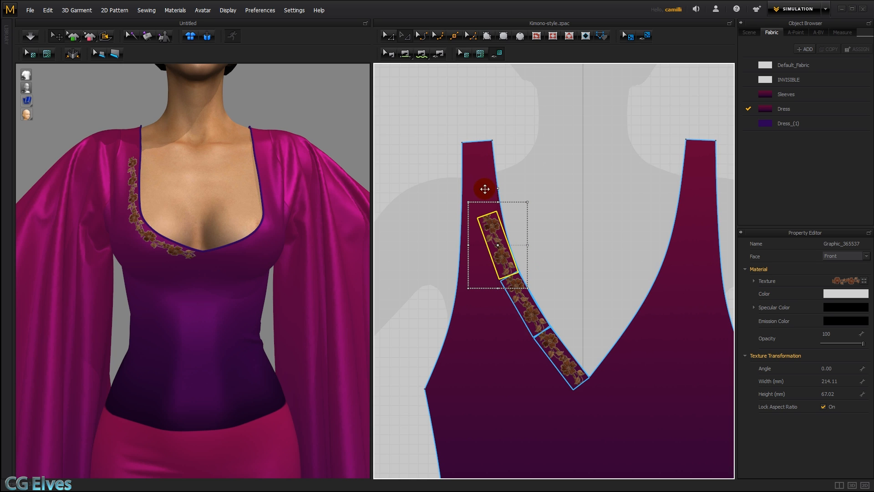
# - Paste a fourth trim graphic onto the shoulder strap, rotate it nearly vertical and join it to the third along the neckline edge
pyautogui.hotkey('ctrl', 'v')
pyautogui.click(482, 188)
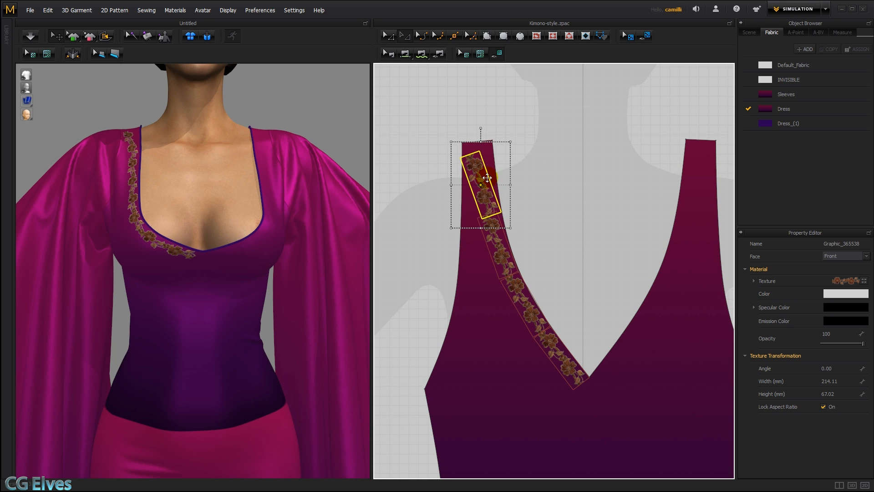
pyautogui.scroll(5, 474, 203)
pyautogui.moveTo(450, 147); pyautogui.dragTo(476, 151)
pyautogui.moveTo(464, 303); pyautogui.dragTo(476, 288)
pyautogui.moveTo(502, 390); pyautogui.dragTo(493, 300, button='middle')
pyautogui.click(484, 315)
pyautogui.moveTo(489, 220); pyautogui.dragTo(495, 220)
pyautogui.moveTo(496, 335); pyautogui.dragTo(501, 334)
pyautogui.moveTo(462, 215); pyautogui.dragTo(457, 163)
pyautogui.scroll(-3, 465, 217)
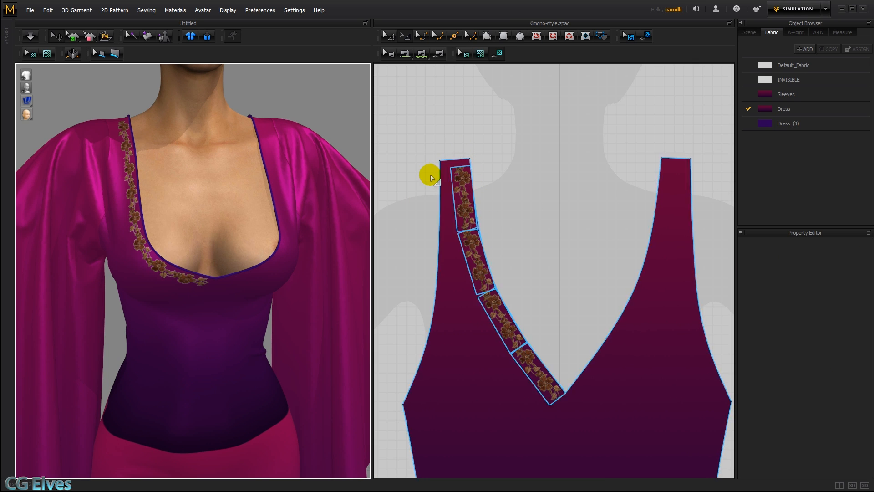
# - Duplicate the fourth trim graphic and align the copy end to end above it, extending past the top of the shoulder strap
pyautogui.click(468, 176)
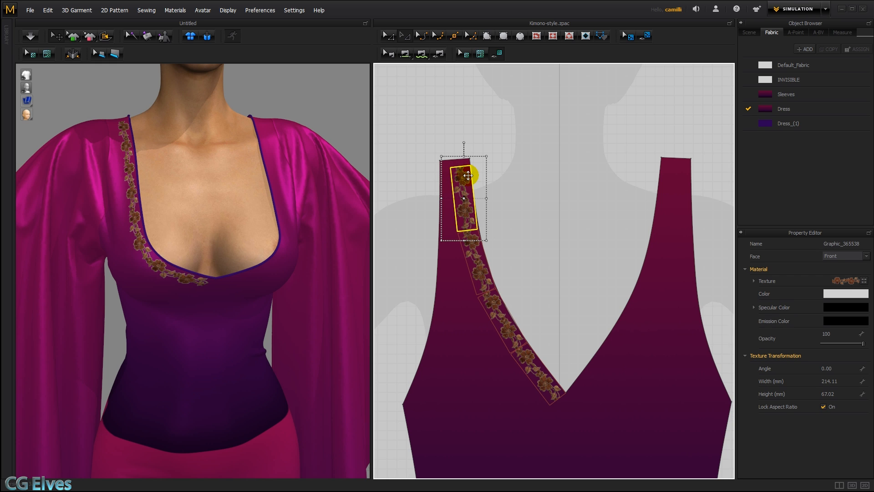
pyautogui.hotkey('ctrl', 'c')
pyautogui.hotkey('ctrl', 'v')
pyautogui.click(460, 165)
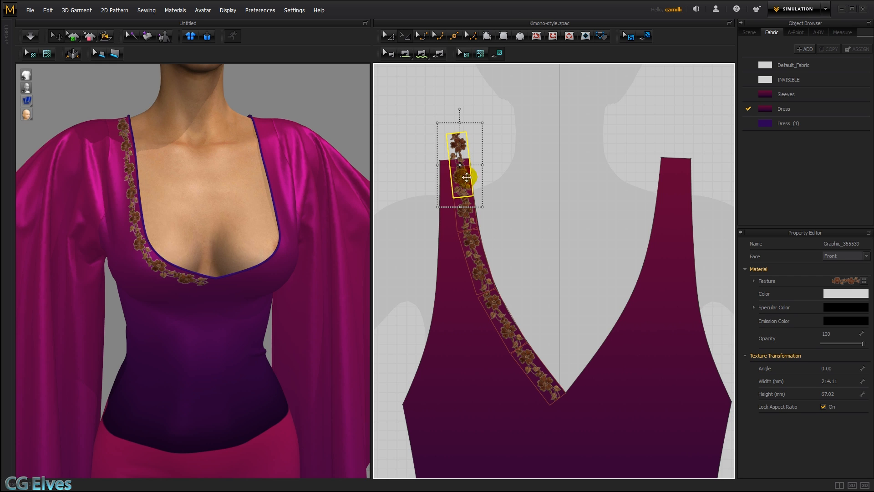
pyautogui.scroll(5, 467, 178)
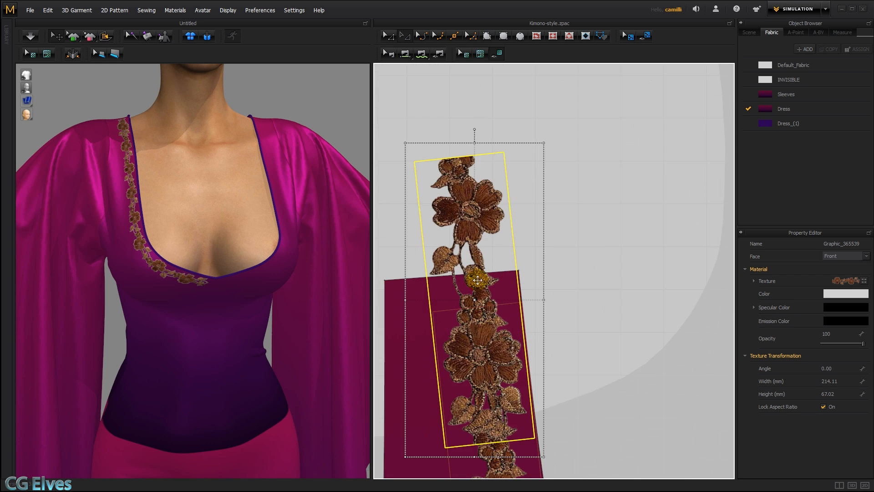
pyautogui.scroll(2, 478, 280)
pyautogui.scroll(2, 489, 309)
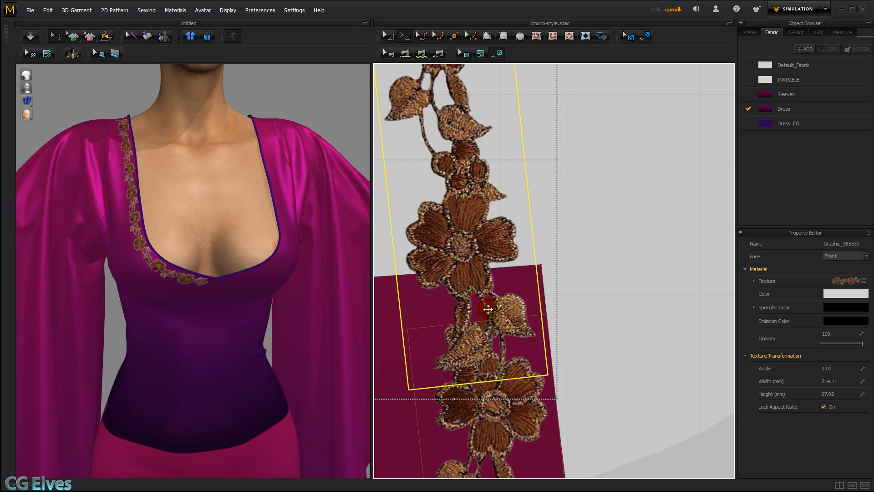
pyautogui.moveTo(488, 309); pyautogui.dragTo(483, 243)
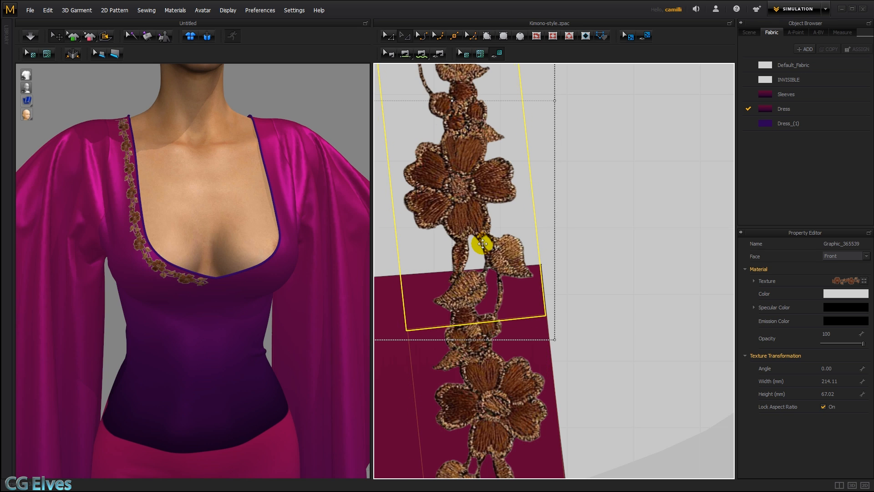
pyautogui.click(590, 275)
pyautogui.scroll(-10, 589, 274)
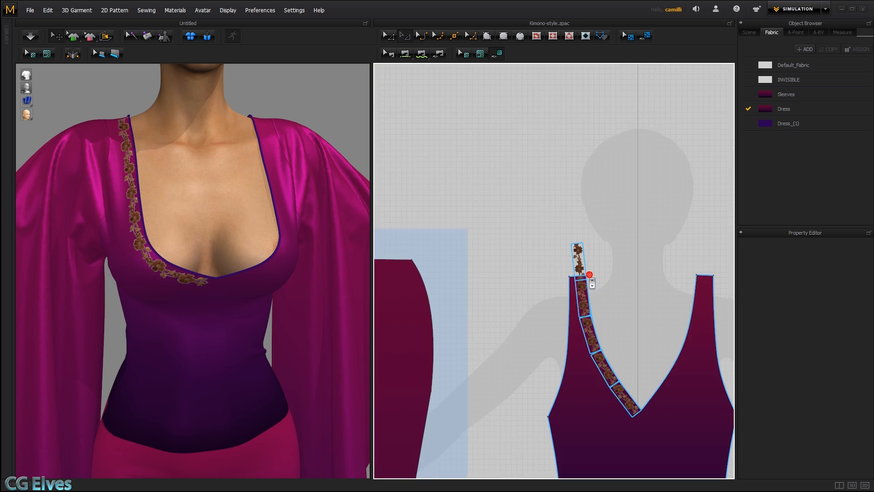
# - Copy the five trim graphics, flip the copies horizontally and place them along the opposite edge of the V-neckline
pyautogui.moveTo(565, 253); pyautogui.dragTo(468, 150, button='middle')
pyautogui.scroll(1, 468, 151)
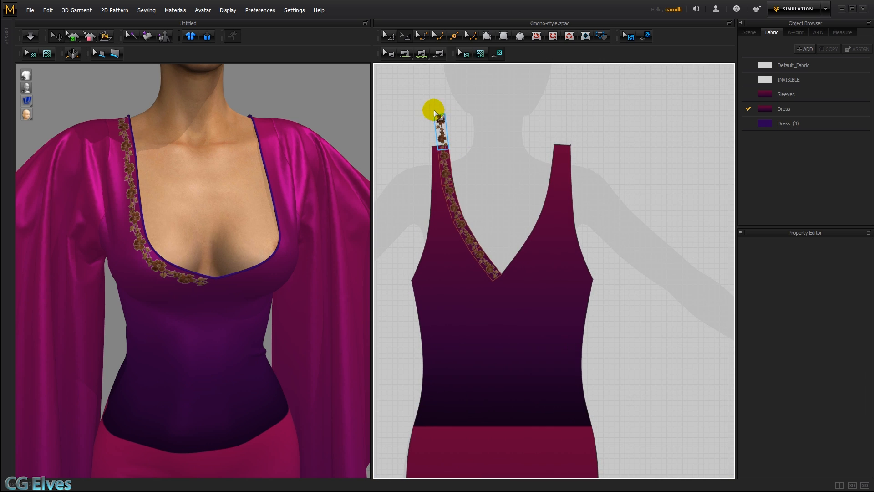
pyautogui.moveTo(422, 99); pyautogui.dragTo(532, 309)
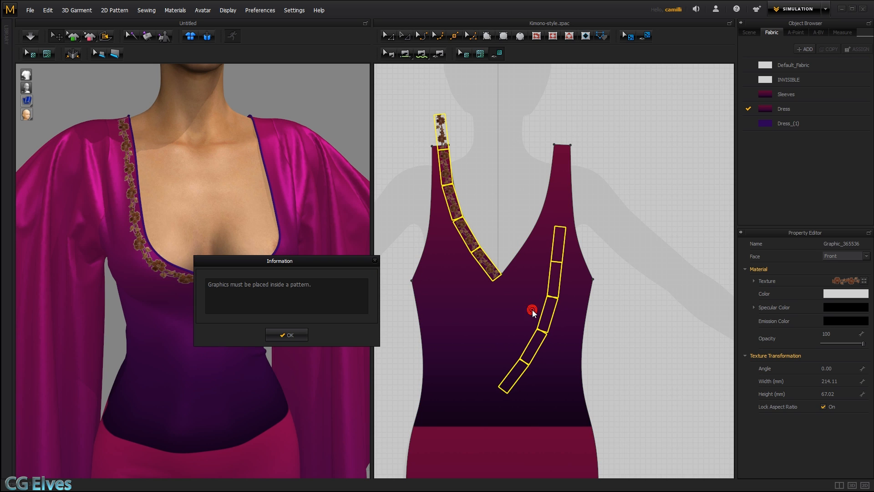
pyautogui.click(285, 335)
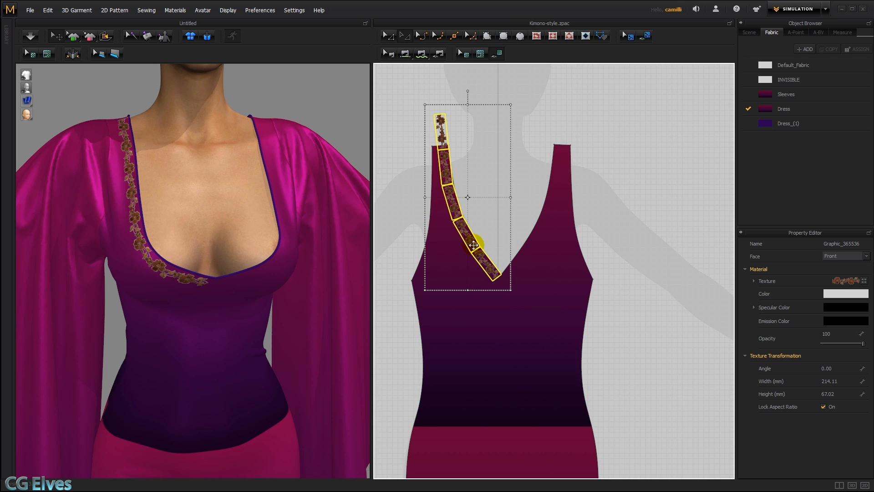
pyautogui.moveTo(450, 191); pyautogui.dragTo(514, 374)
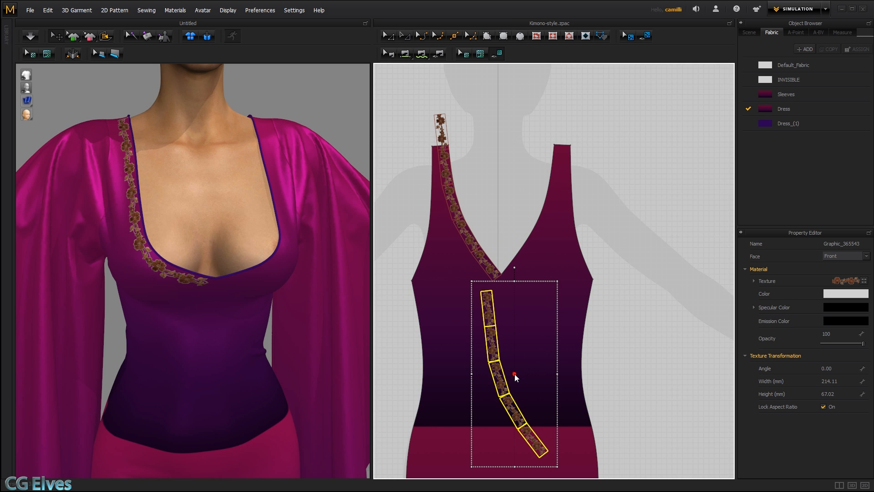
pyautogui.rightClick(492, 347)
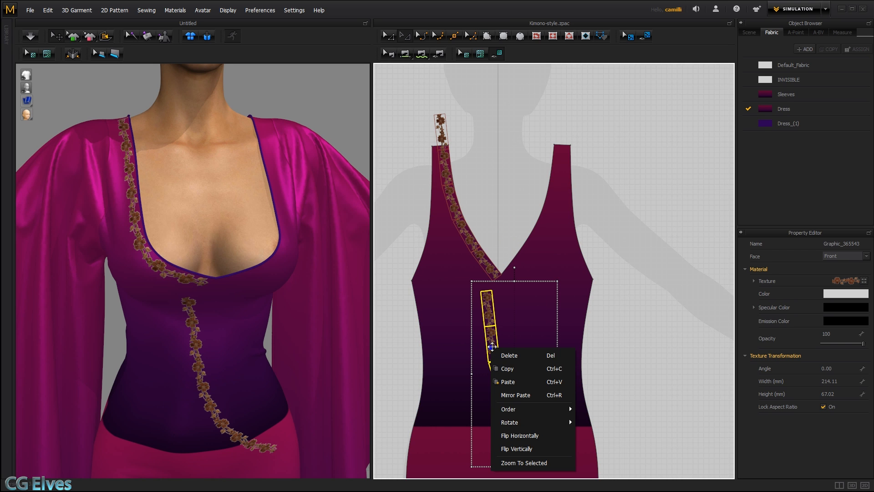
pyautogui.click(520, 435)
pyautogui.moveTo(529, 276); pyautogui.dragTo(559, 163)
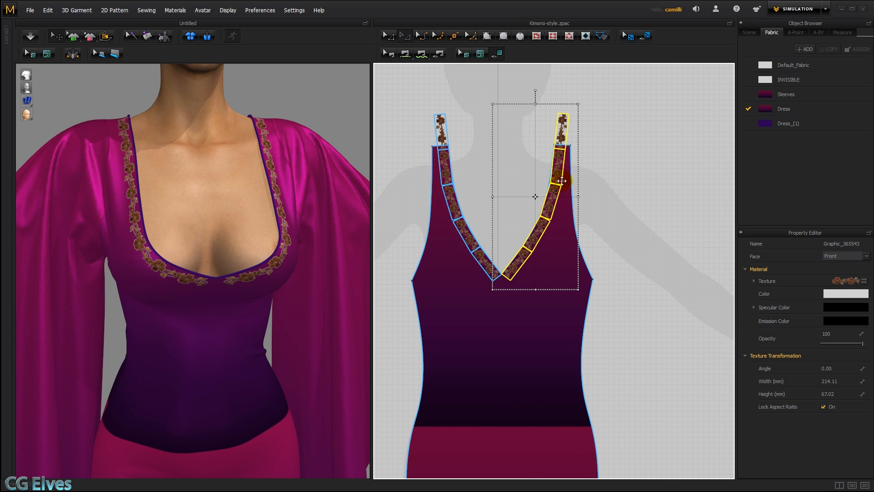
pyautogui.moveTo(233, 274); pyautogui.dragTo(242, 301, button='right')
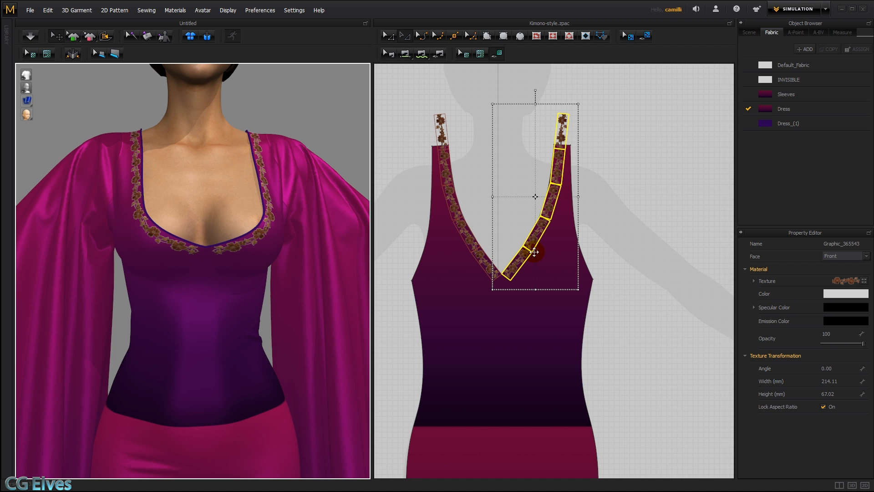
pyautogui.click(616, 236)
# - Add the flower01LOW image as a 90.30 mm wide graphic at the point of the V-neckline
pyautogui.click(481, 58)
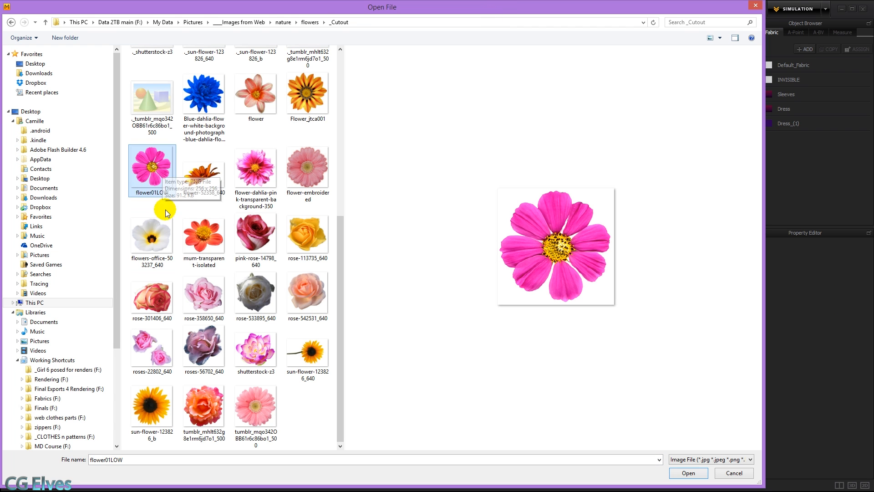
pyautogui.doubleClick(152, 169)
pyautogui.click(500, 281)
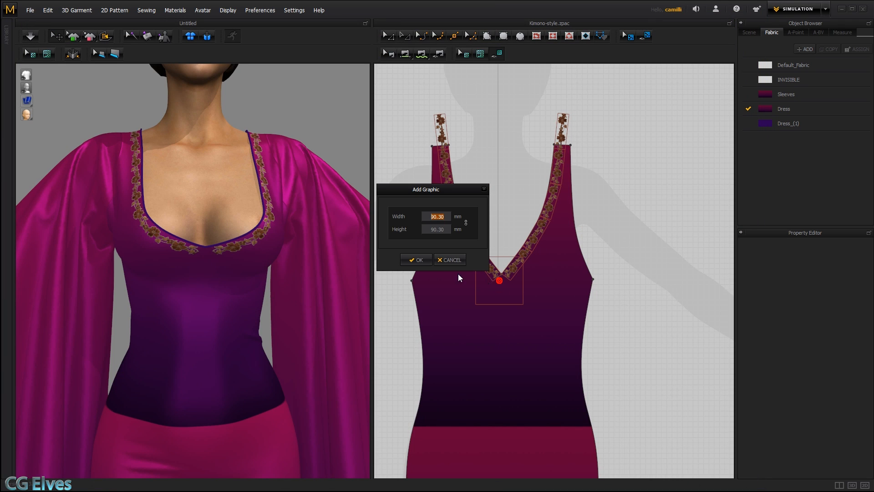
pyautogui.click(428, 262)
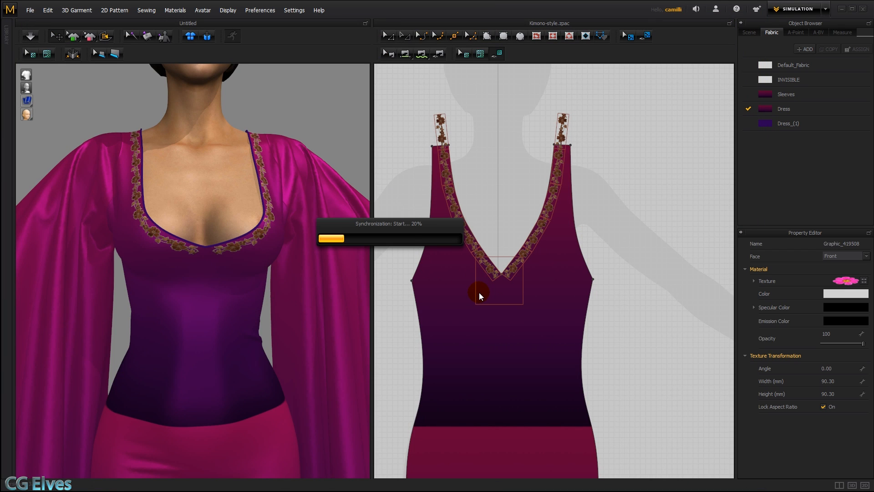
# - Scale the pink flower graphic down and centre it just below the point of the V-neckline, covering the trim ends
pyautogui.click(514, 270)
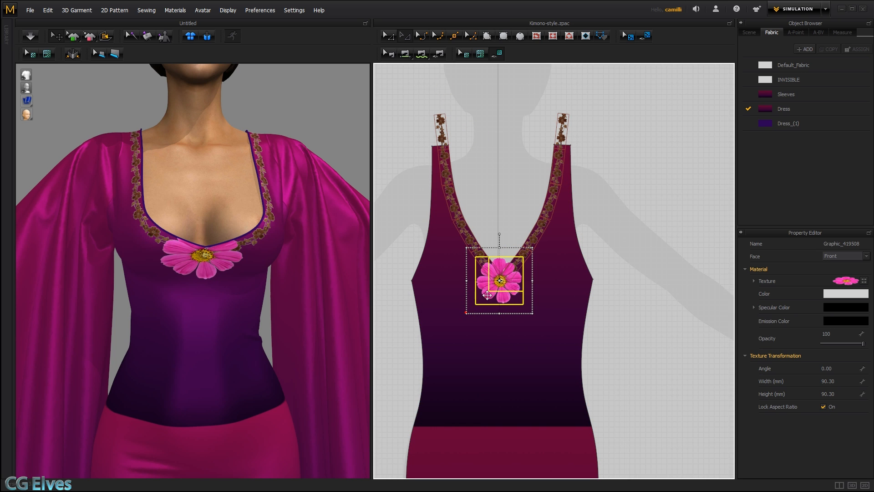
pyautogui.moveTo(487, 295); pyautogui.dragTo(501, 275)
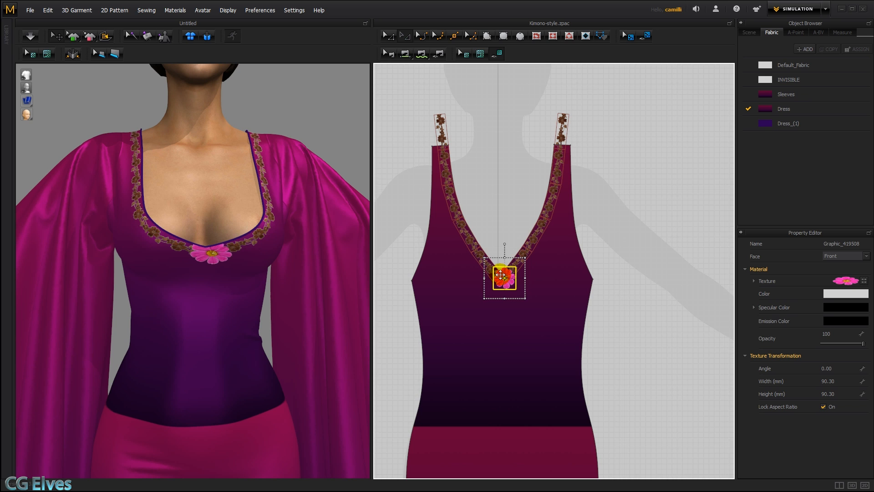
pyautogui.scroll(3, 513, 277)
pyautogui.scroll(3, 505, 262)
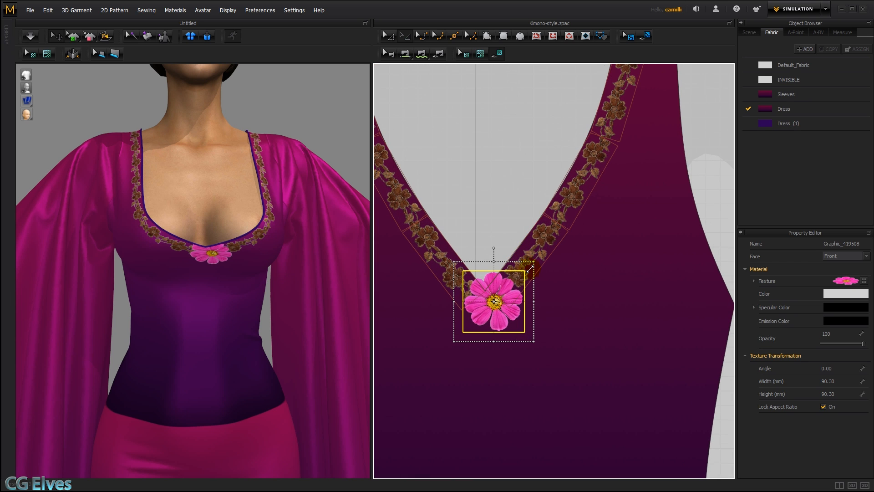
pyautogui.moveTo(489, 309); pyautogui.dragTo(484, 318)
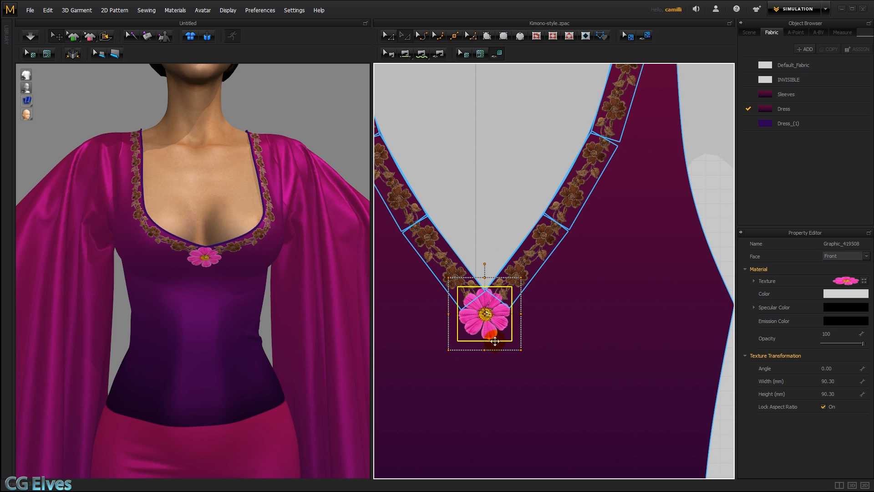
pyautogui.scroll(1, 487, 330)
pyautogui.moveTo(527, 262); pyautogui.dragTo(478, 311)
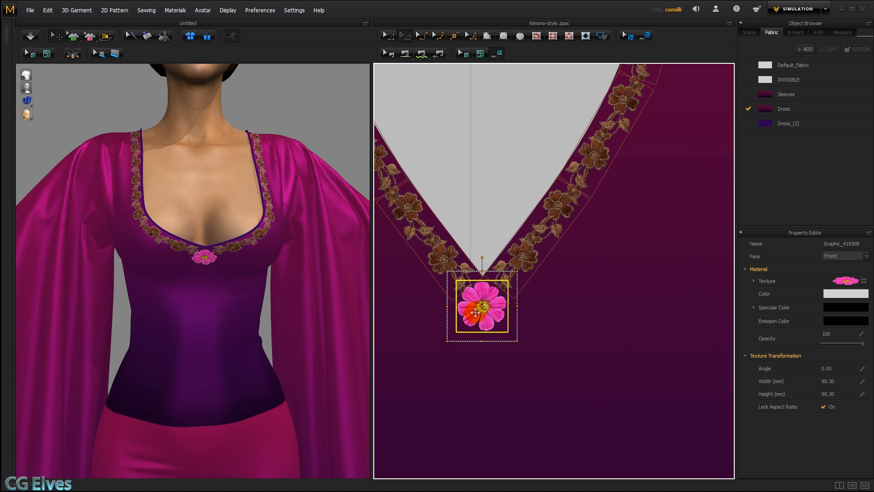
pyautogui.scroll(-5, 491, 296)
pyautogui.click(455, 168)
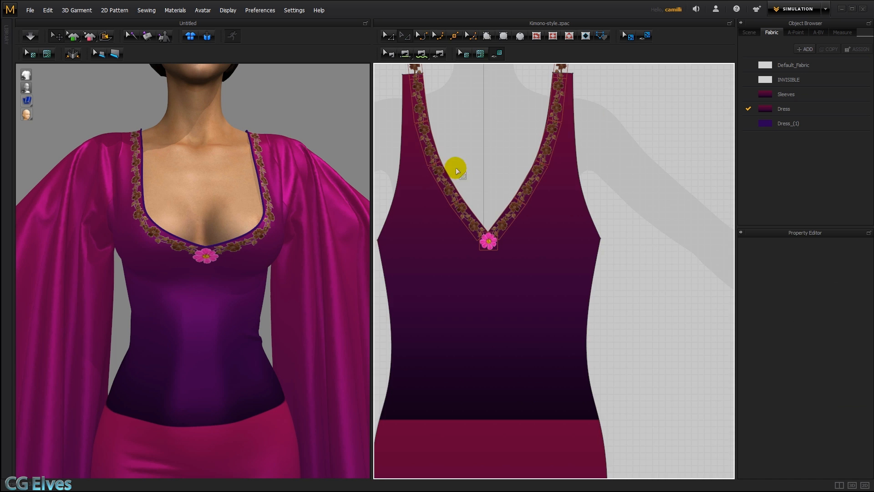
# - Set the colour of all trim graphics on both neckline edges to bright magenta, R 255, G 40, B 241
pyautogui.moveTo(496, 275); pyautogui.dragTo(538, 451, button='middle')
pyautogui.moveTo(429, 174); pyautogui.dragTo(649, 413)
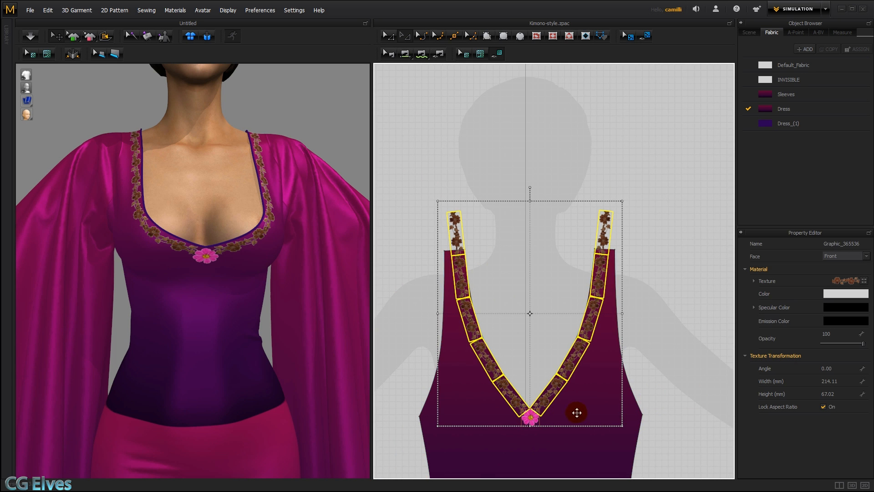
pyautogui.click(846, 290)
pyautogui.click(415, 174)
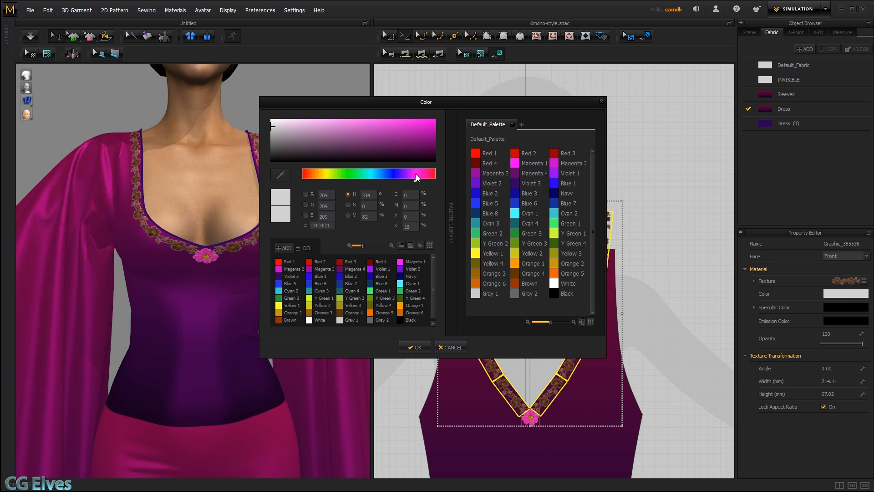
pyautogui.moveTo(423, 124); pyautogui.dragTo(411, 120)
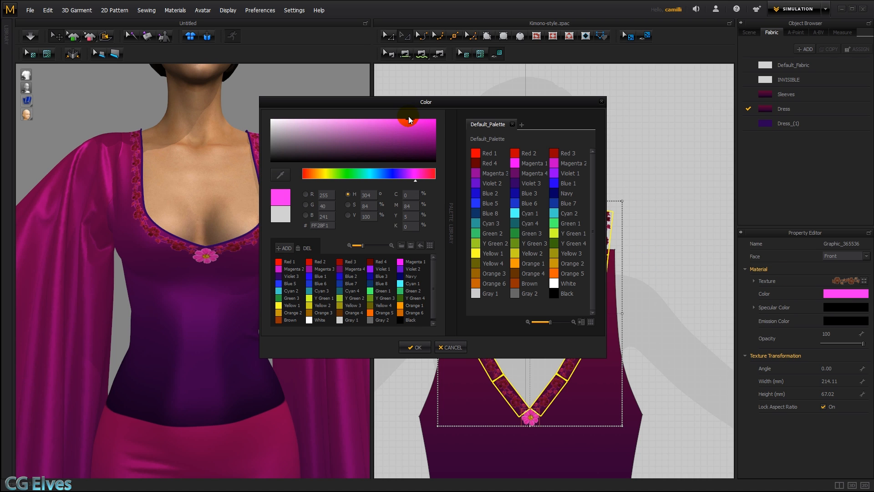
pyautogui.click(415, 347)
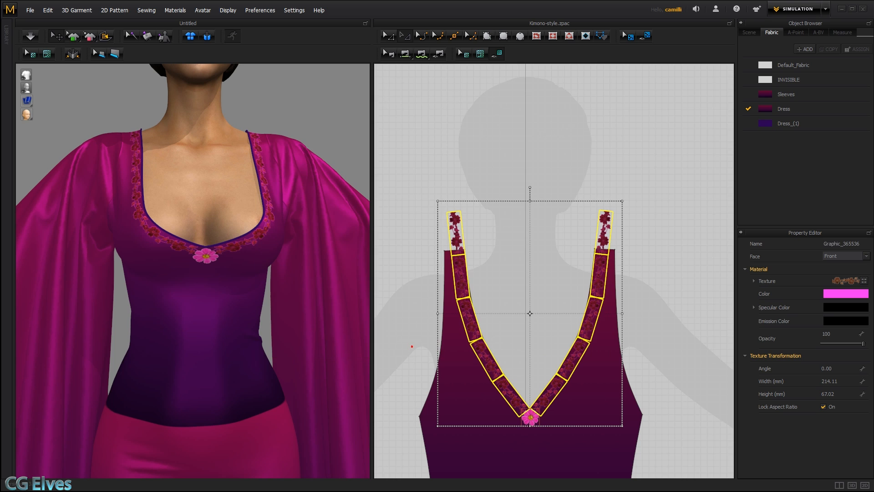
pyautogui.click(291, 106)
pyautogui.moveTo(332, 260)
pyautogui.mouseDown(button='right')
pyautogui.moveTo(299, 250)
pyautogui.moveTo(328, 260)
pyautogui.mouseUp(button='right')
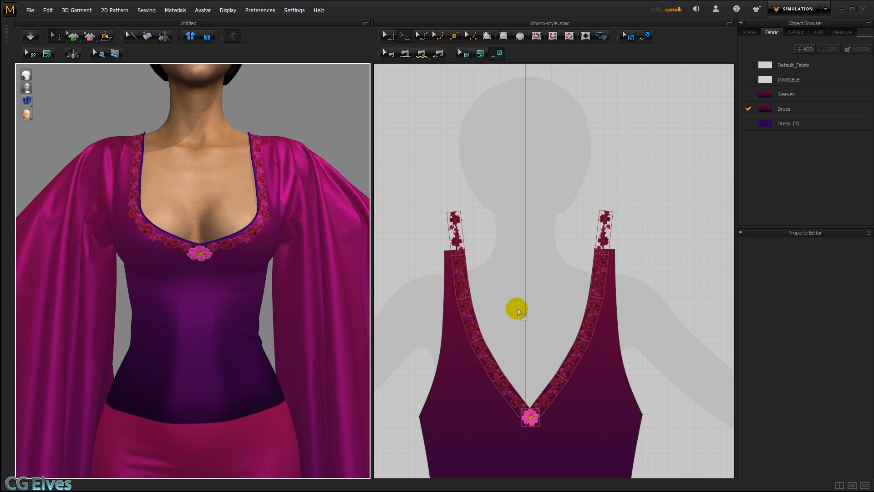
# - Hide the textures in the 2D pattern view and delete all the neckline trim graphics together with the flower graphic
pyautogui.moveTo(515, 308); pyautogui.dragTo(523, 214, button='right')
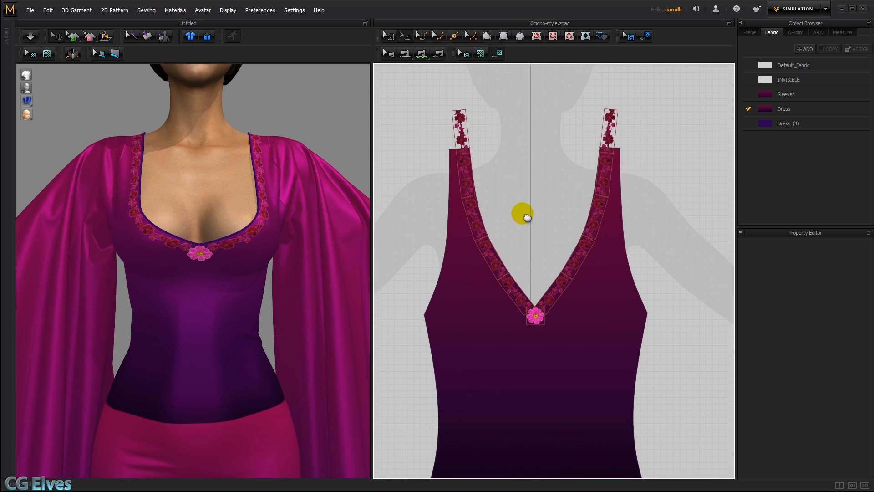
pyautogui.click(495, 55)
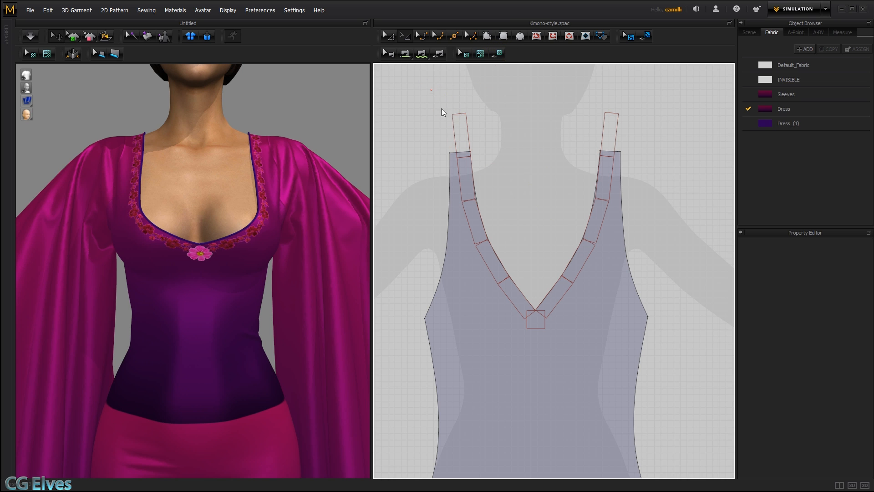
pyautogui.moveTo(430, 88); pyautogui.dragTo(643, 348)
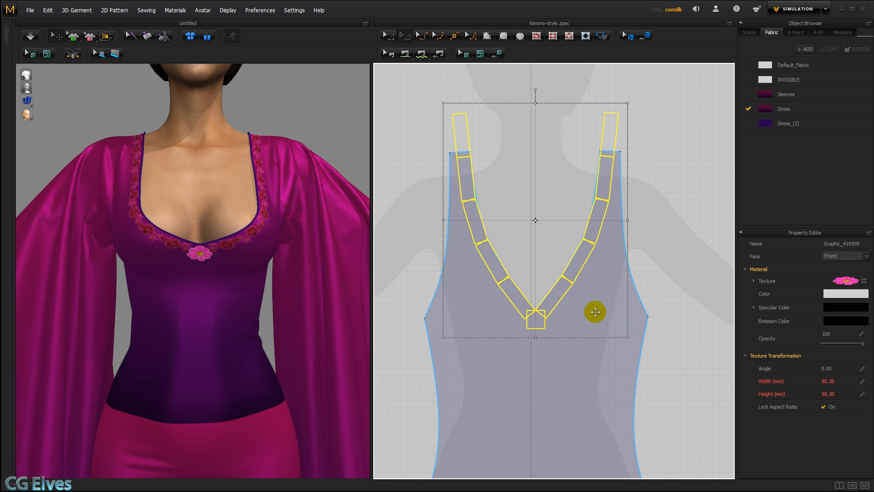
pyautogui.press('Delete')
pyautogui.moveTo(547, 279); pyautogui.dragTo(546, 214, button='right')
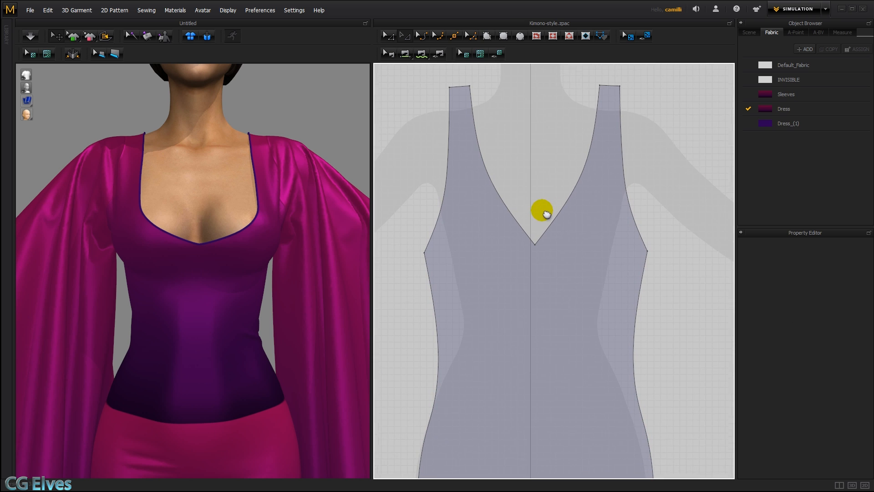
# - Move the front dress pattern straight up, clear of the avatar silhouette in the 2D pattern view
pyautogui.scroll(-3, 544, 214)
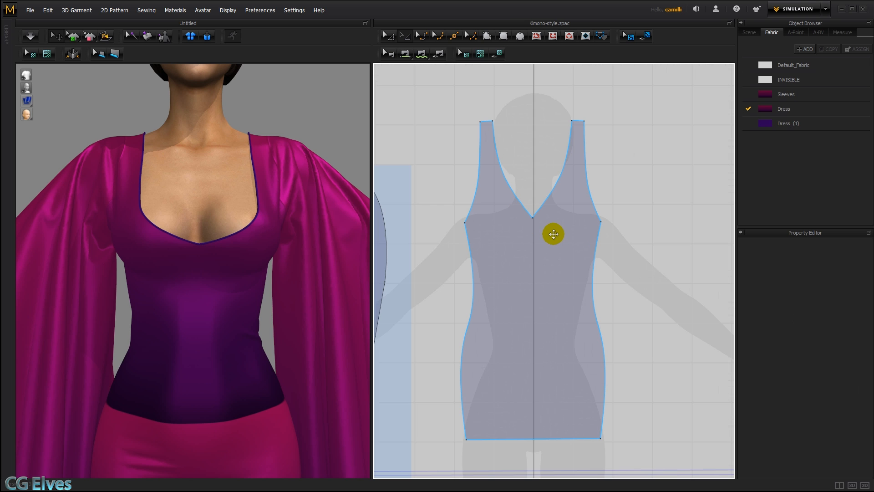
pyautogui.scroll(-4, 548, 229)
pyautogui.moveTo(545, 262); pyautogui.dragTo(528, 416, button='middle')
pyautogui.moveTo(527, 417); pyautogui.dragTo(522, 142)
pyautogui.moveTo(534, 197); pyautogui.dragTo(550, 369, button='middle')
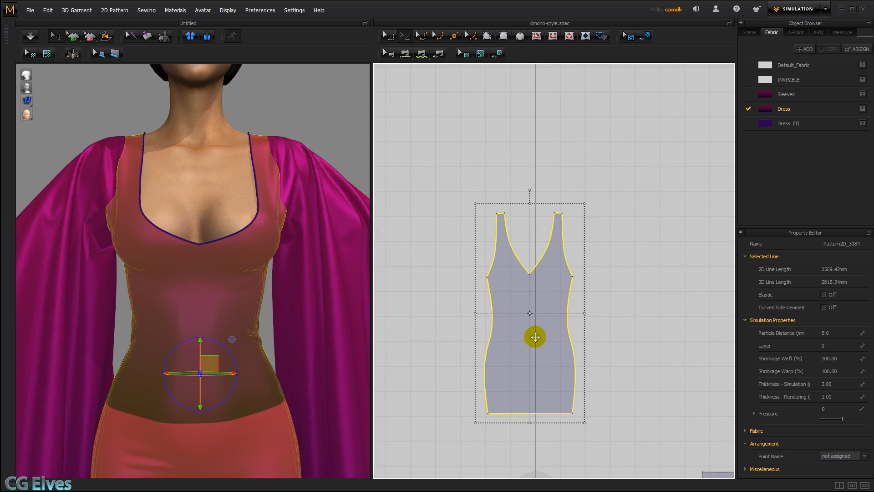
# - Move the front dress pattern sideways into the empty workspace, clear of the vertical centre line, and deselect it
pyautogui.moveTo(519, 317); pyautogui.dragTo(426, 277)
pyautogui.moveTo(460, 289); pyautogui.dragTo(569, 262, button='middle')
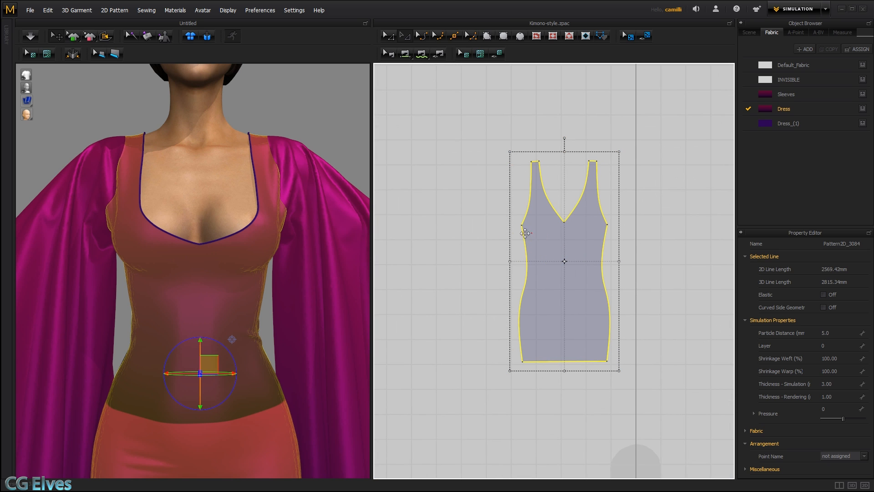
pyautogui.moveTo(531, 233); pyautogui.dragTo(504, 229)
pyautogui.click(419, 208)
# - Hide the grid in the 2D pattern view
pyautogui.scroll(3, 419, 207)
pyautogui.click(227, 10)
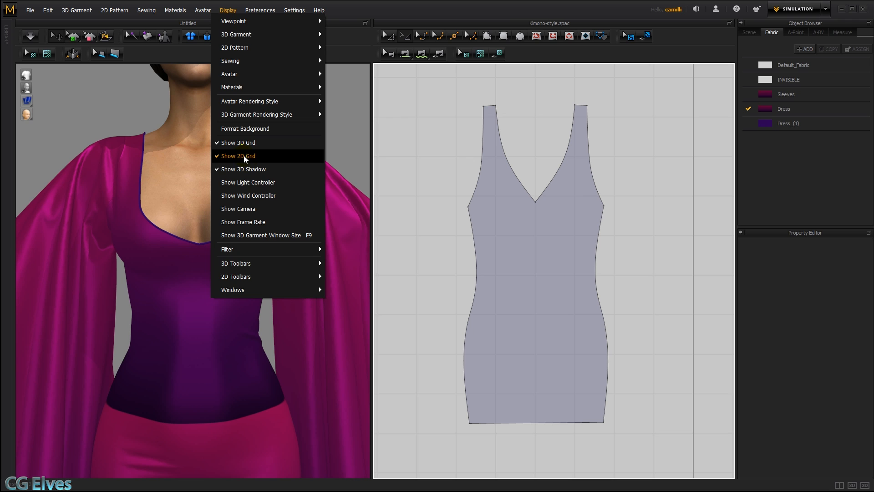
pyautogui.click(244, 156)
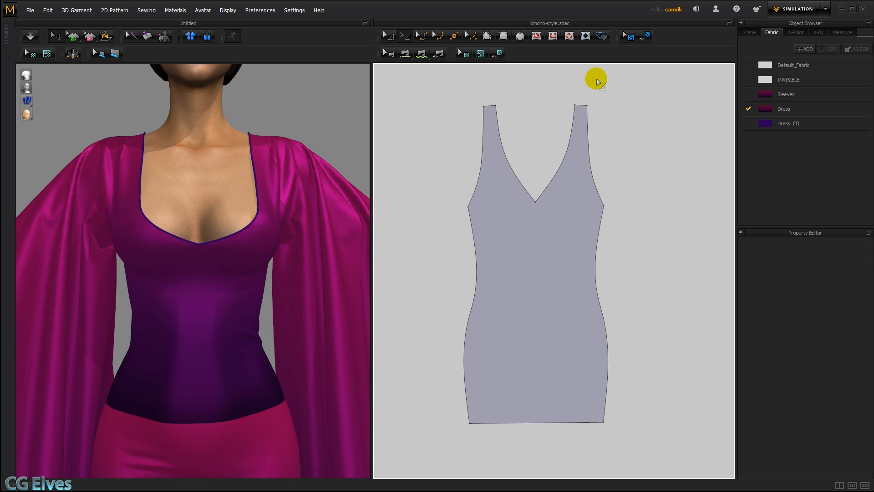
# - Display the line lengths along the edges of the front dress pattern in the 2D view
pyautogui.scroll(2, 634, 290)
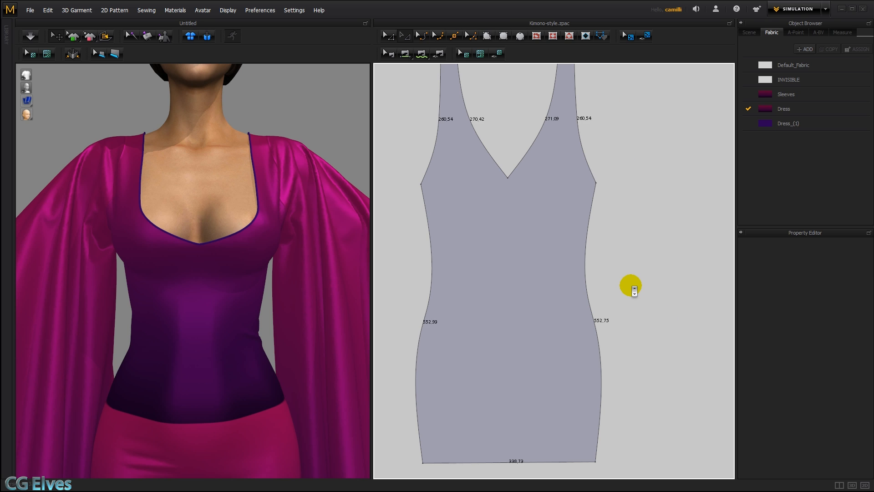
pyautogui.scroll(-1, 634, 290)
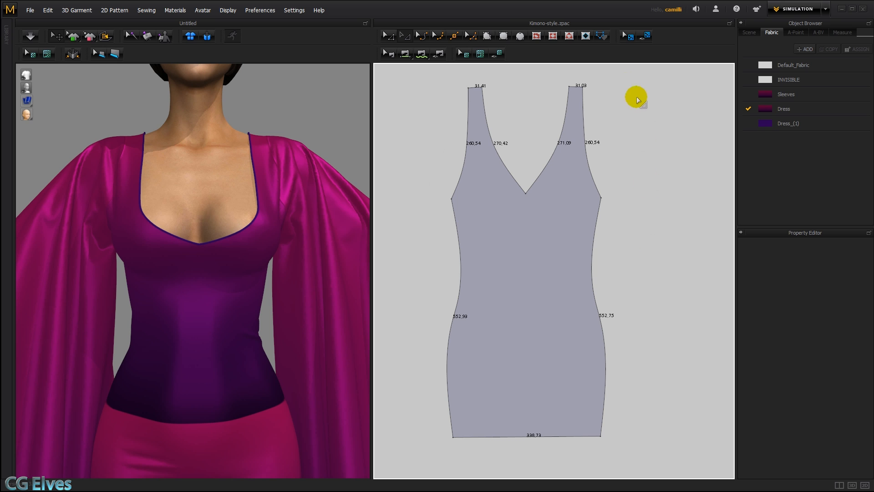
pyautogui.rightClick(630, 80)
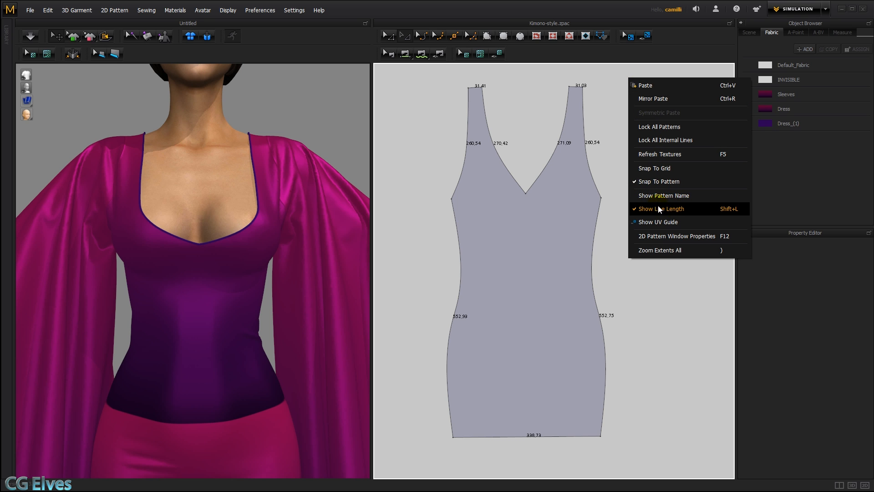
pyautogui.click(611, 143)
pyautogui.click(609, 209)
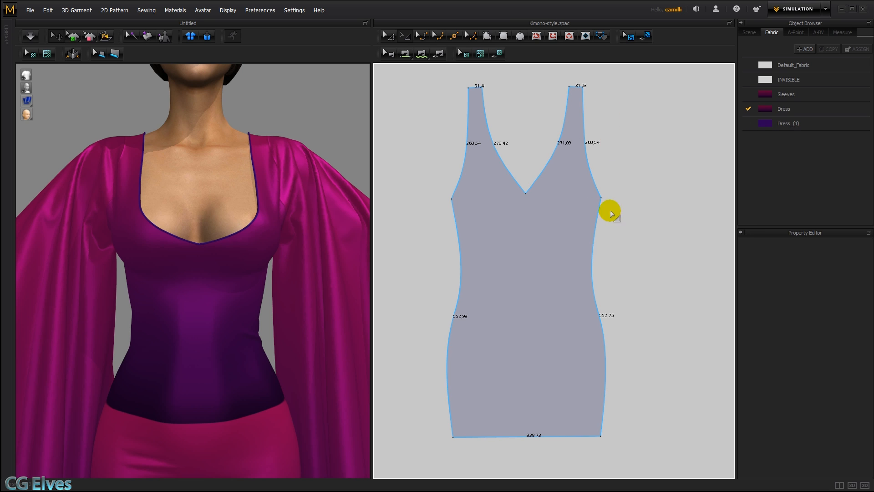
# - Draw a rectangle pattern about 309 by 805 mm over the dress, from the strap tops down to the hem
pyautogui.click(434, 114)
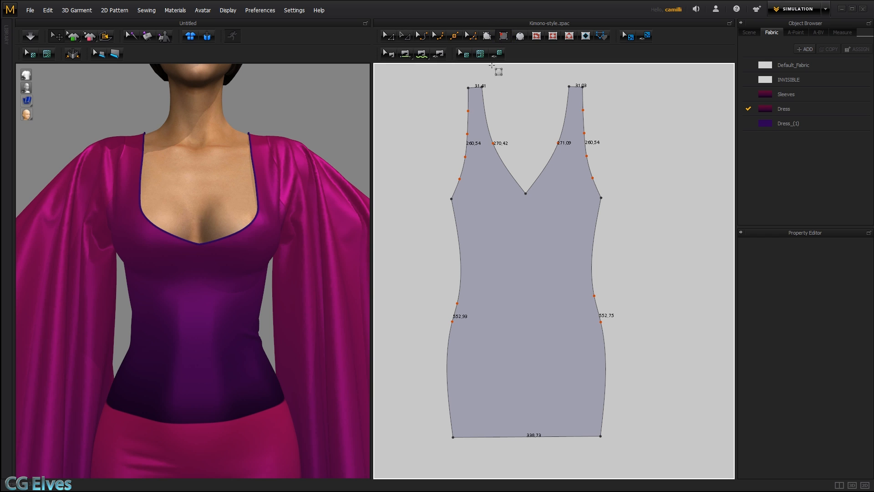
pyautogui.click(470, 88)
pyautogui.moveTo(467, 86); pyautogui.dragTo(602, 437)
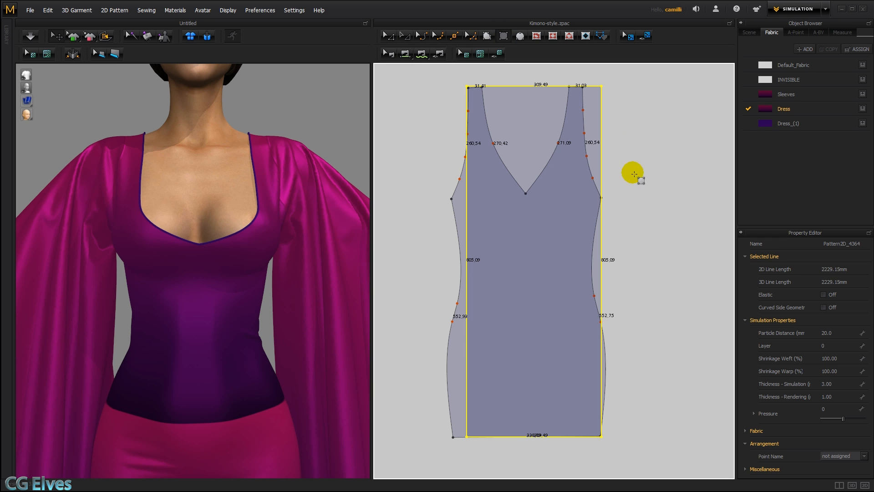
# - Widen the rectangle on both sides to about 371 mm so it spans the dress's hips, and move it partly off the dress
pyautogui.click(388, 38)
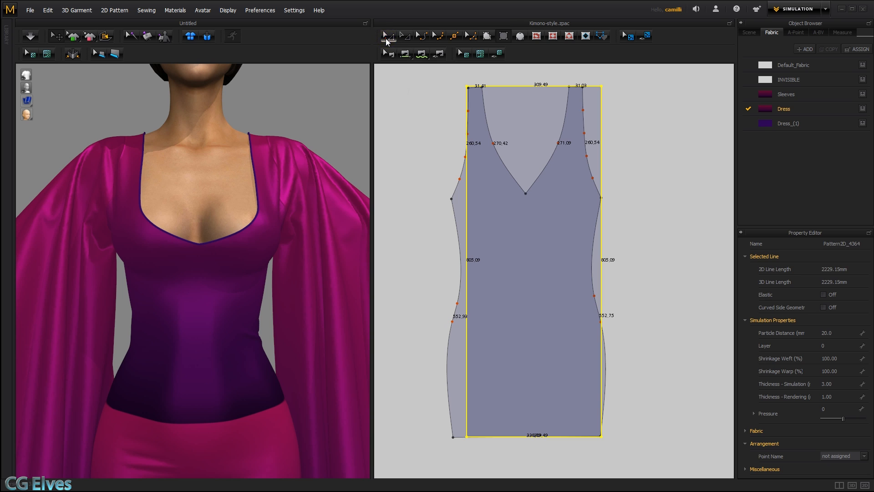
pyautogui.click(387, 150)
pyautogui.moveTo(468, 201); pyautogui.dragTo(447, 203)
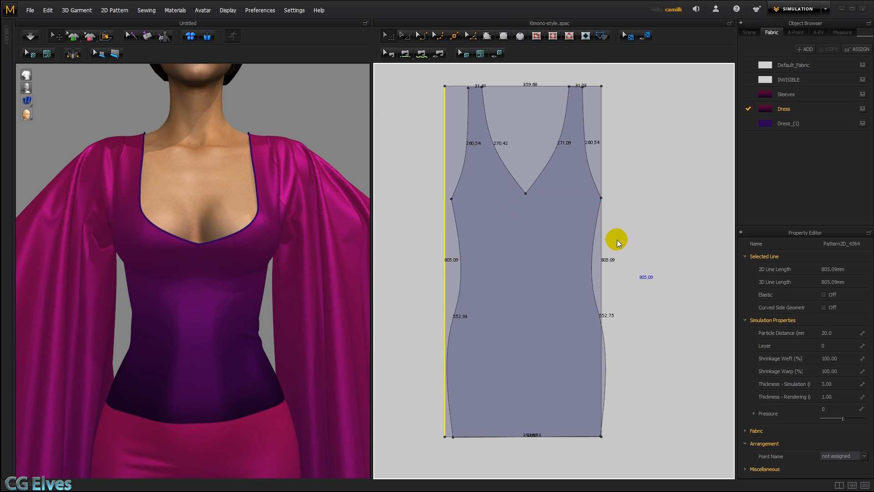
pyautogui.moveTo(604, 250); pyautogui.dragTo(609, 250)
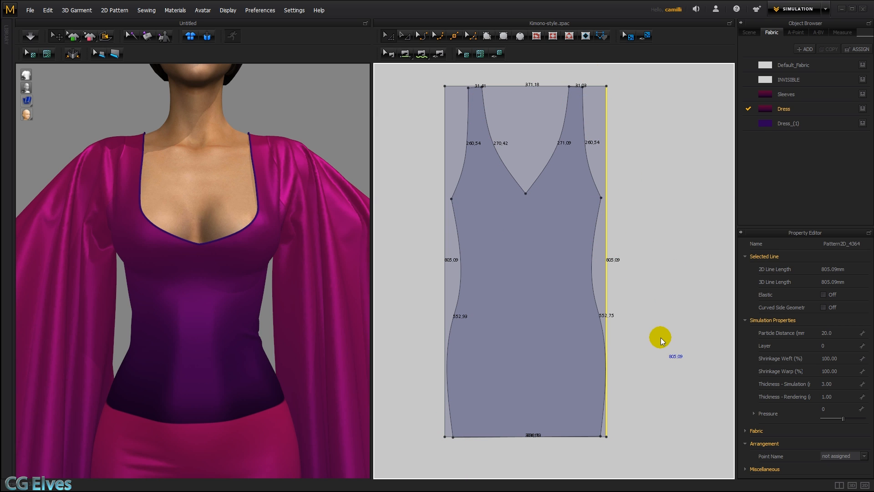
pyautogui.moveTo(550, 125); pyautogui.dragTo(635, 140)
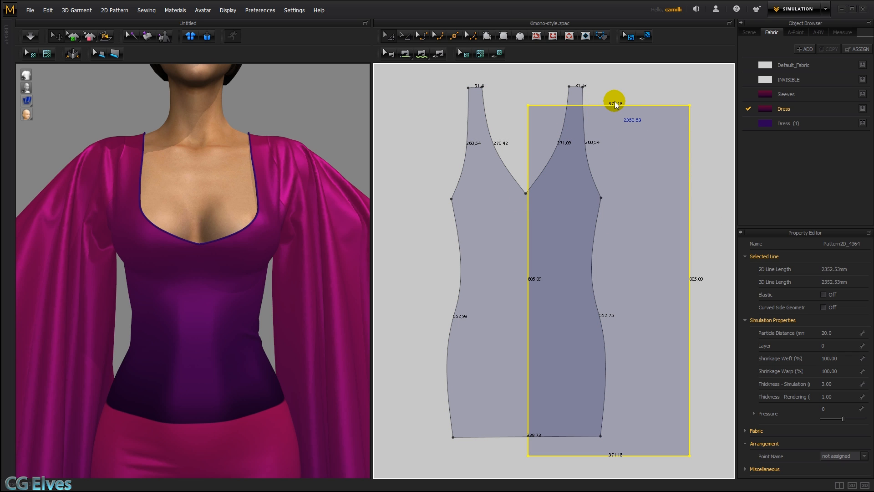
pyautogui.click(711, 293)
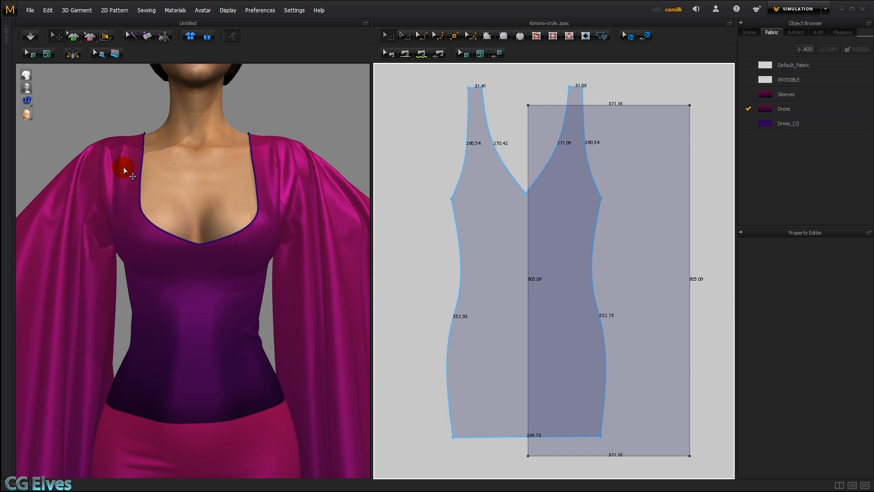
# - Switch to Photoshop and start a new document with its width measured in millimetres
pyautogui.hotkey('alt', 'Tab')
pyautogui.click(86, 27)
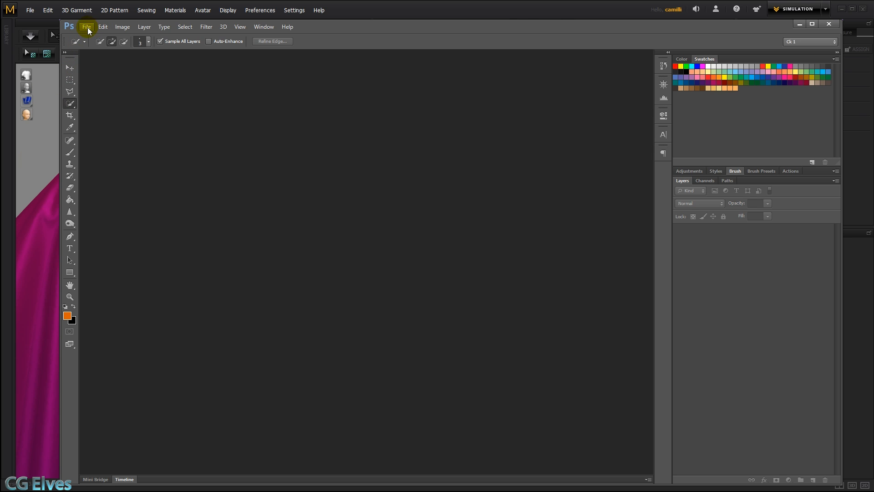
pyautogui.click(91, 37)
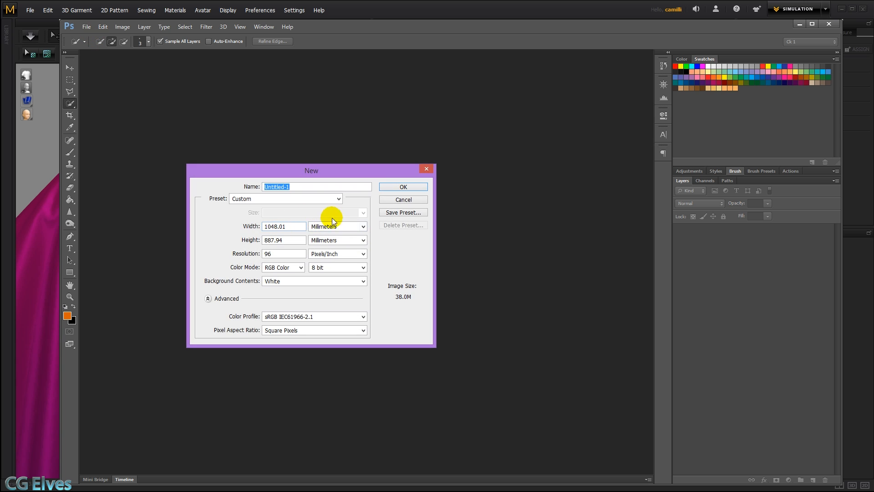
pyautogui.click(347, 228)
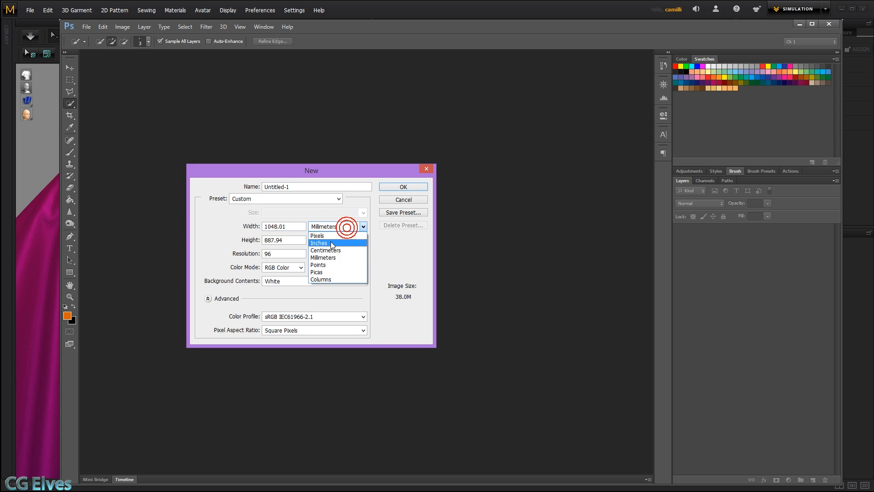
pyautogui.click(327, 254)
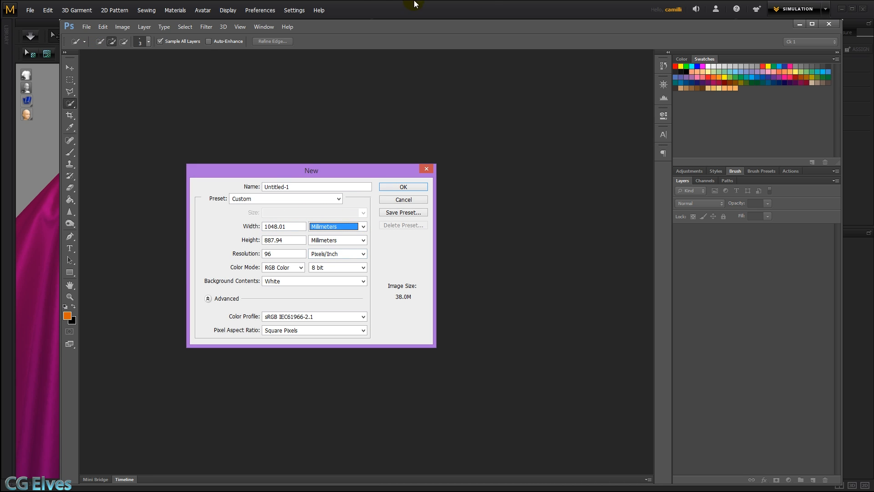
# - Set the new document's width to 372 mm and height to 805 mm, and create it
pyautogui.click(292, 227)
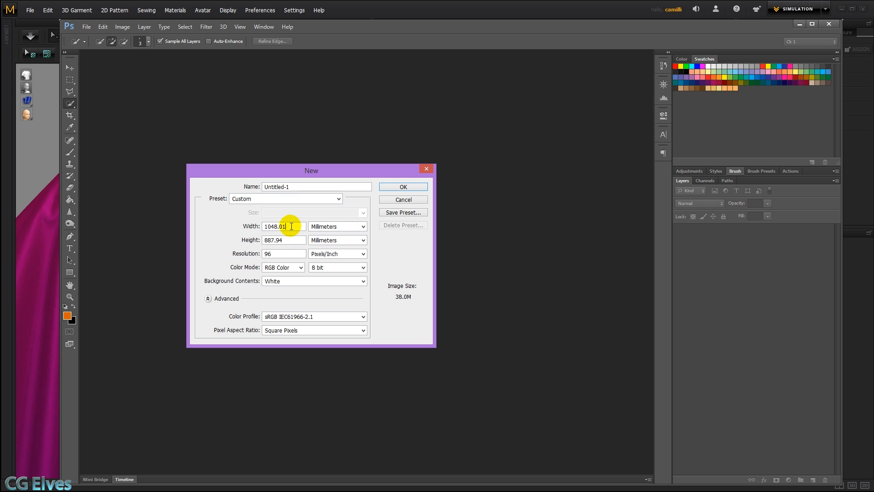
pyautogui.click(253, 226)
pyautogui.write('372')
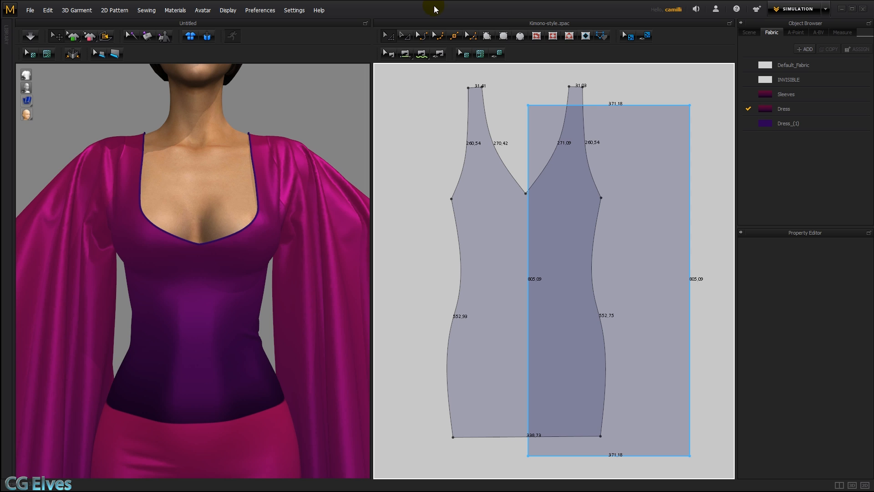
pyautogui.click(423, 417)
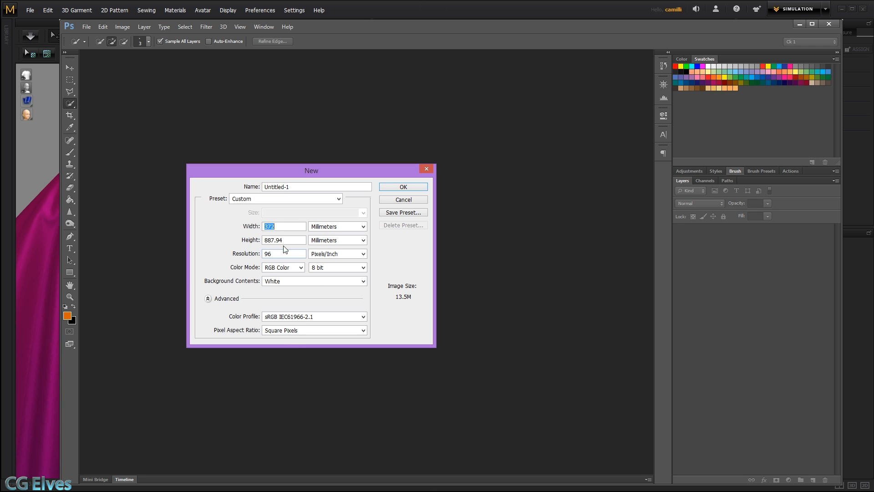
pyautogui.moveTo(292, 240); pyautogui.dragTo(198, 240)
pyautogui.write('805')
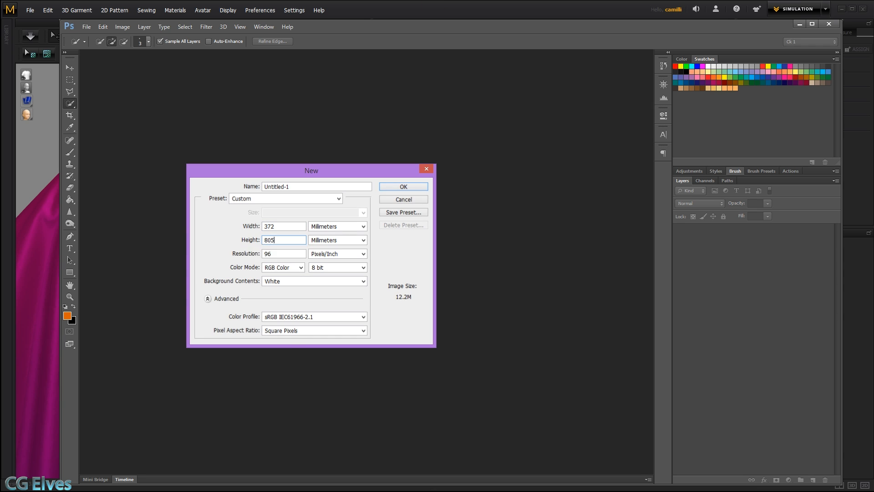
pyautogui.press('Return')
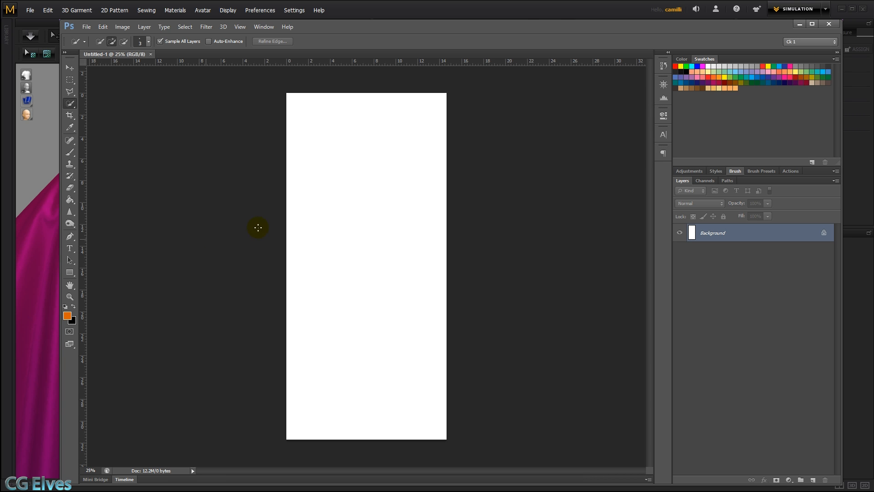
# - Switch back to Marvelous Designer, delete the measuring rectangle and hide the line lengths
pyautogui.click(546, 13)
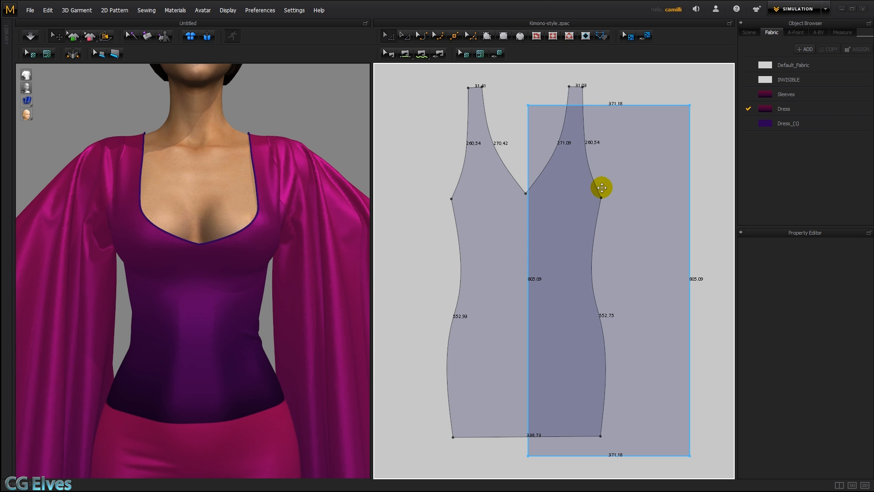
pyautogui.click(602, 187)
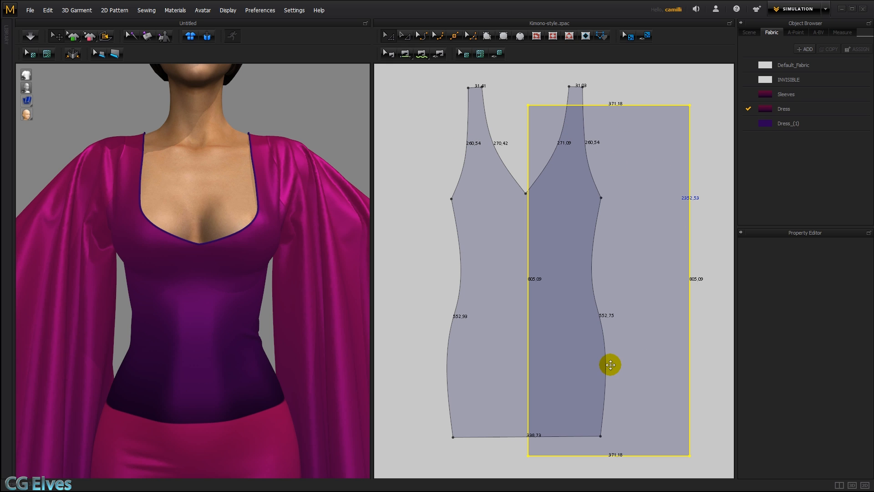
pyautogui.press('Delete')
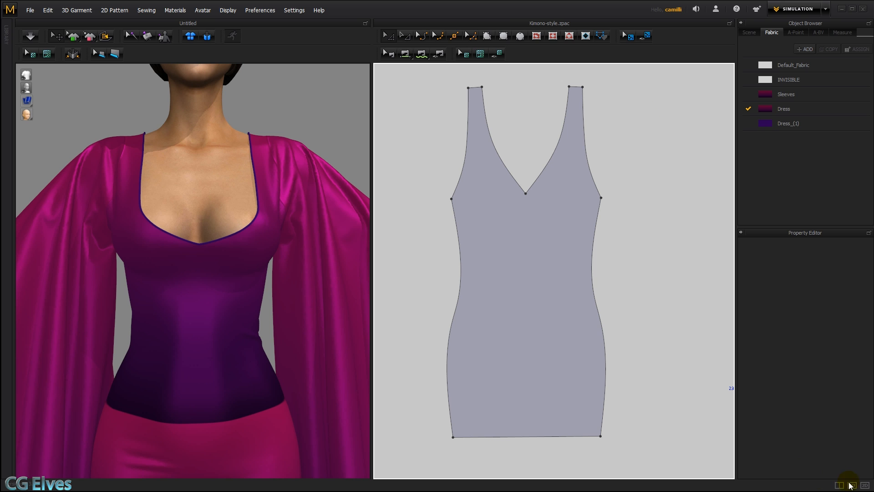
# - Show only the 2D pattern view and take a screen capture of the region tightly framing the whole front dress pattern
pyautogui.click(866, 486)
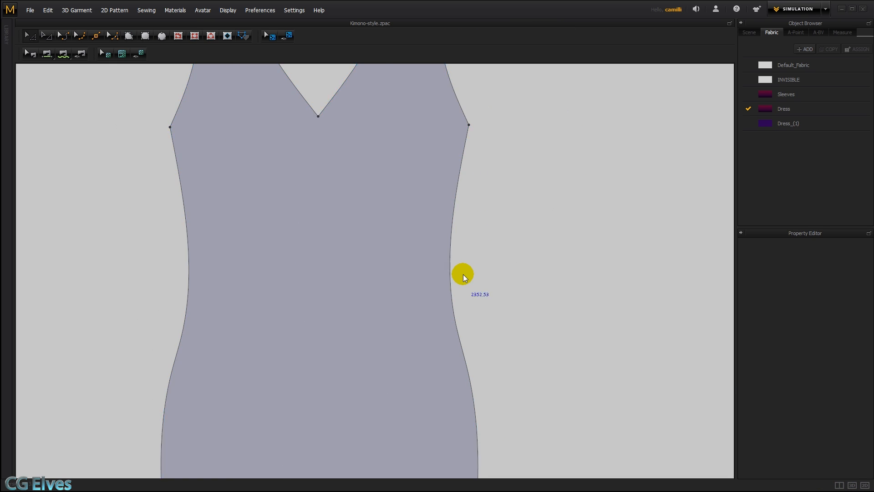
pyautogui.scroll(-2, 462, 276)
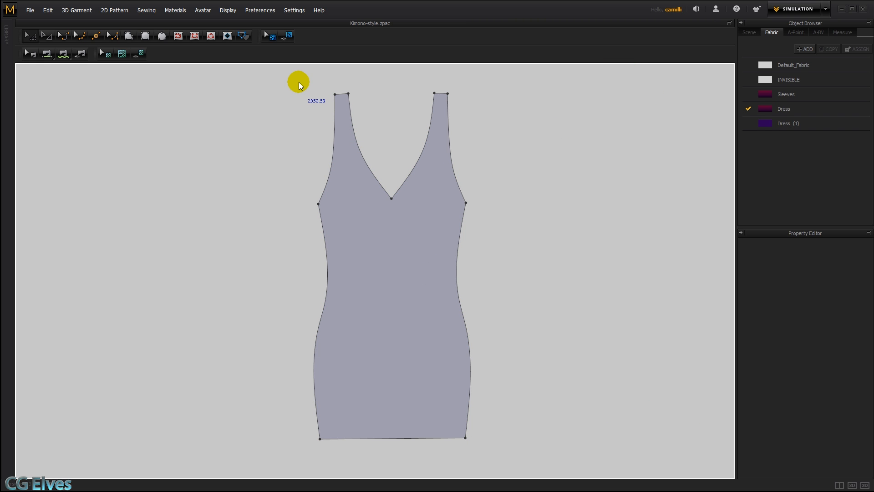
pyautogui.press('Print')
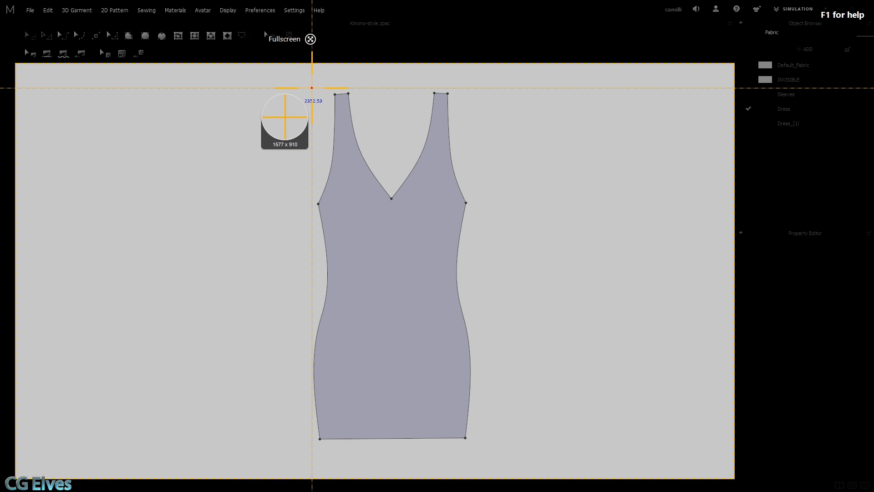
pyautogui.moveTo(311, 88); pyautogui.dragTo(475, 442)
pyautogui.click(301, 464)
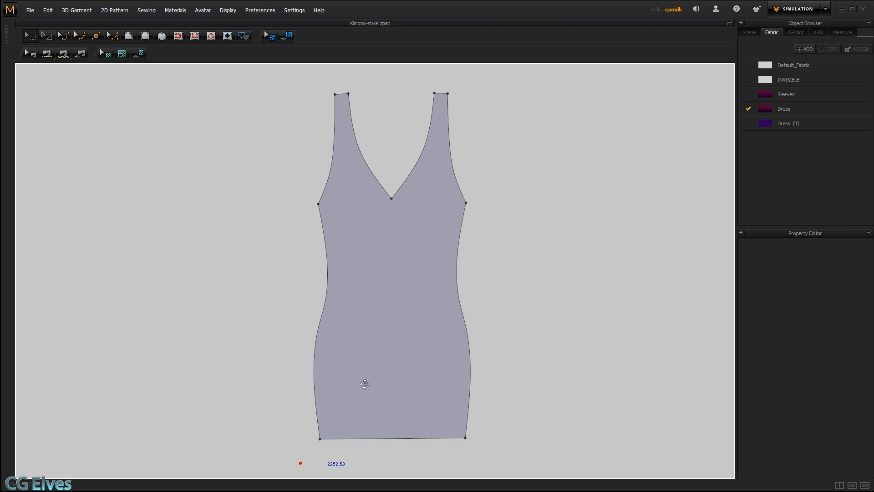
# - Save the screen capture to the desktop as a PNG named dress-snag
pyautogui.click(436, 287)
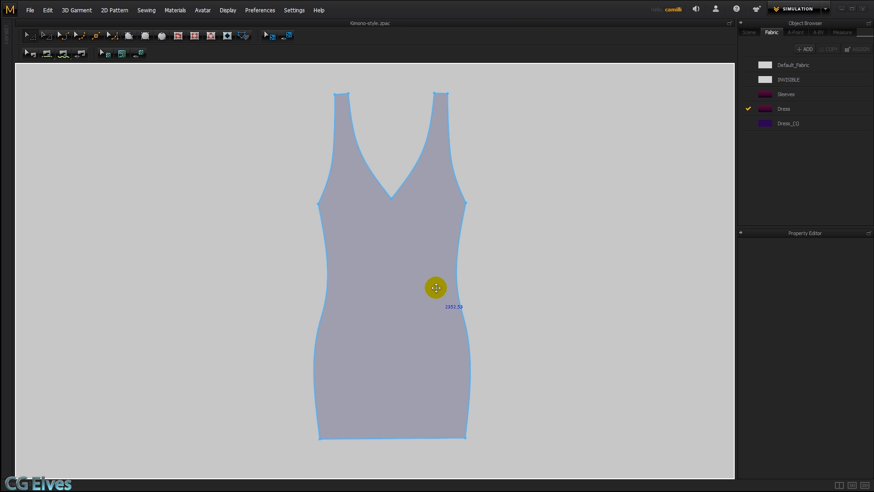
pyautogui.hotkey('ctrl', 's')
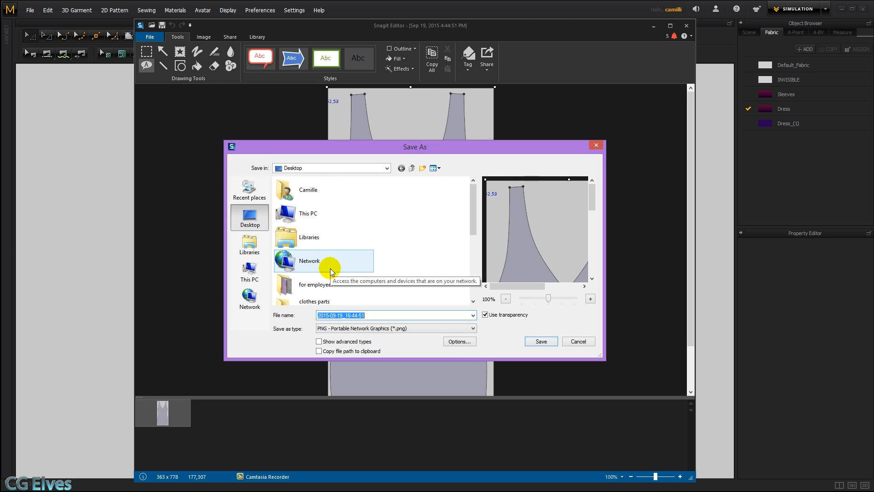
pyautogui.write('dress-snag')
pyautogui.press('Return')
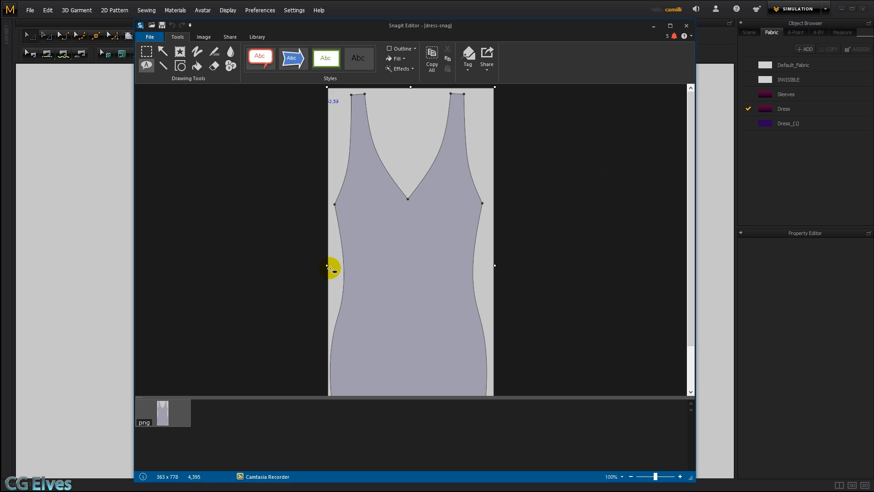
# - Remove the saved capture from the Snagit editor, close the editor and switch to the blank document in Photoshop
pyautogui.click(186, 404)
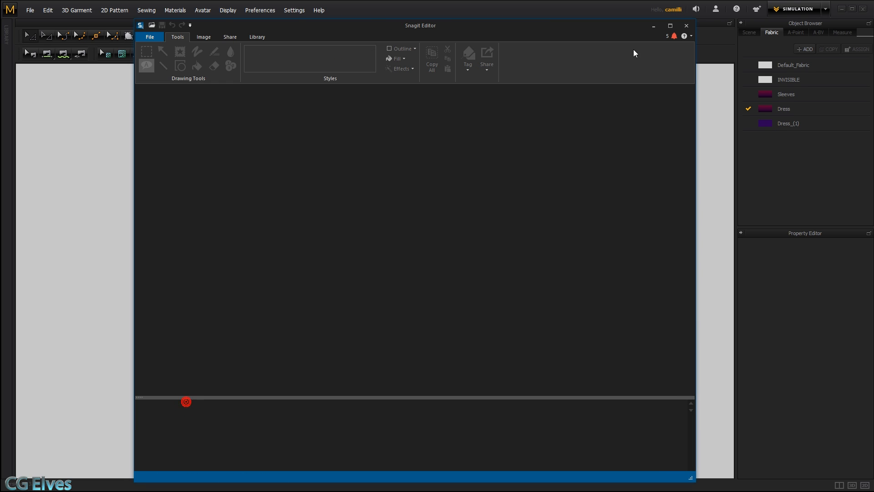
pyautogui.click(686, 25)
pyautogui.click(353, 491)
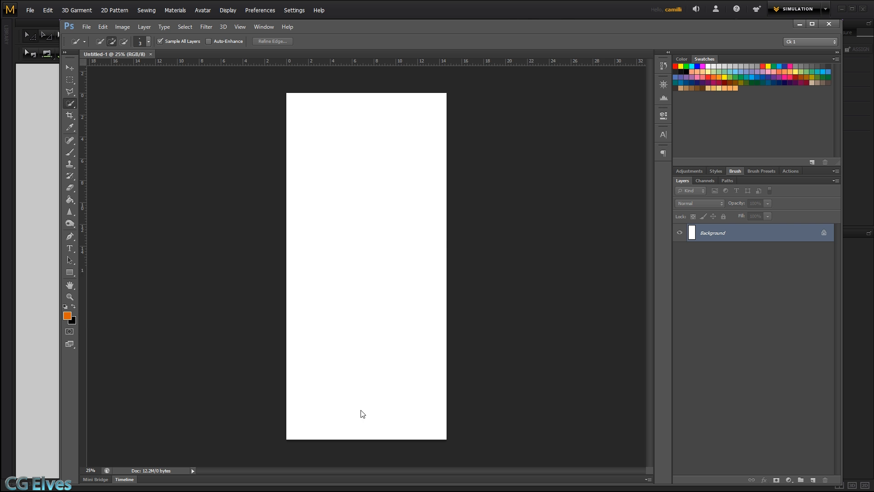
# - Place the dress-snag.png capture from the desktop into the blank document
pyautogui.click(87, 27)
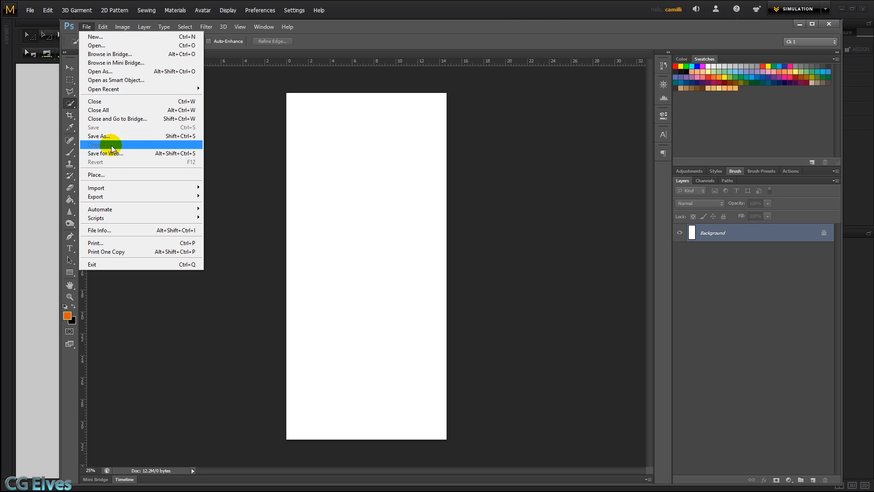
pyautogui.click(110, 174)
pyautogui.click(347, 175)
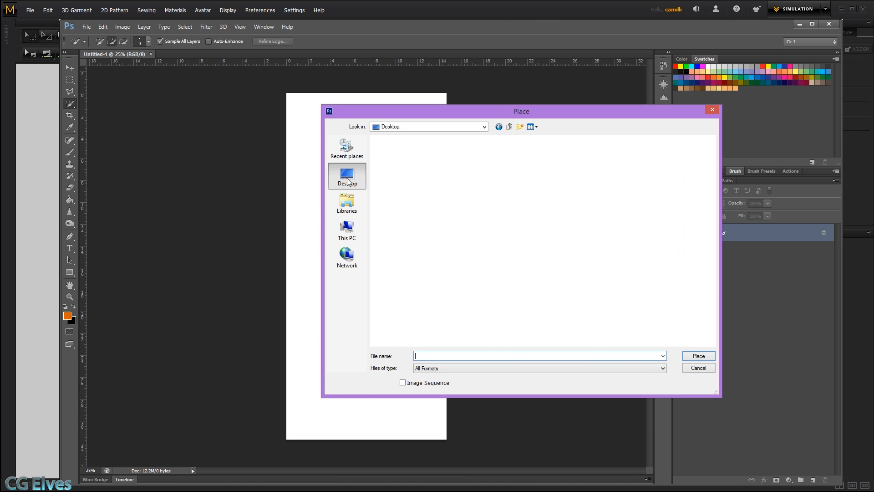
pyautogui.write('d')
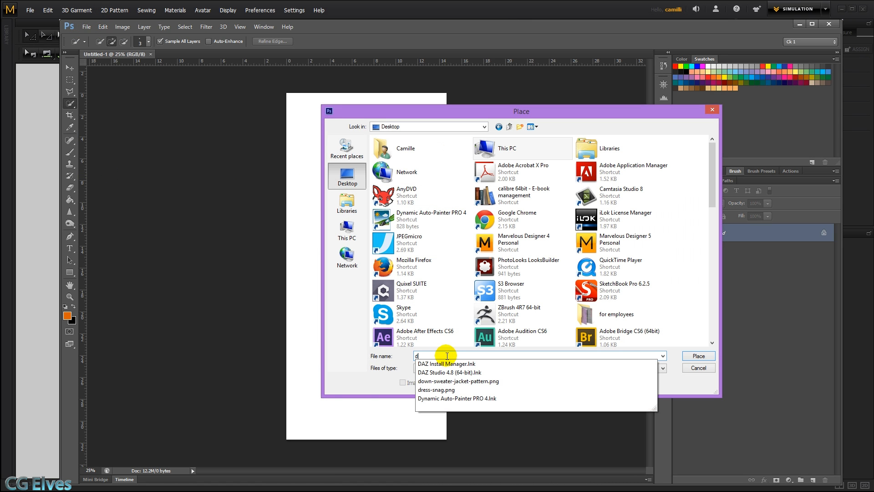
pyautogui.click(454, 390)
pyautogui.click(698, 356)
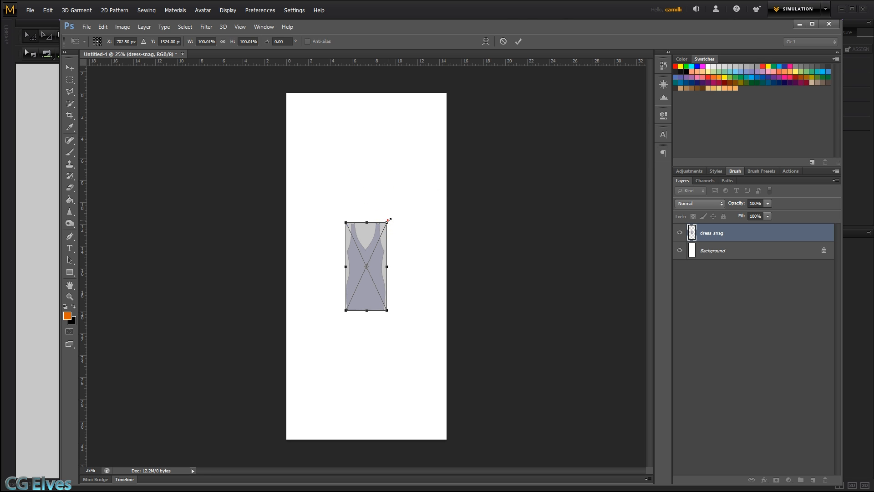
# - Scale the placed dress capture to about 396% width and 401% height, fitting the dress outline to the canvas edges, and commit it
pyautogui.keyDown('shift'); pyautogui.moveTo(388, 220); pyautogui.dragTo(470, 48); pyautogui.keyUp('shift')
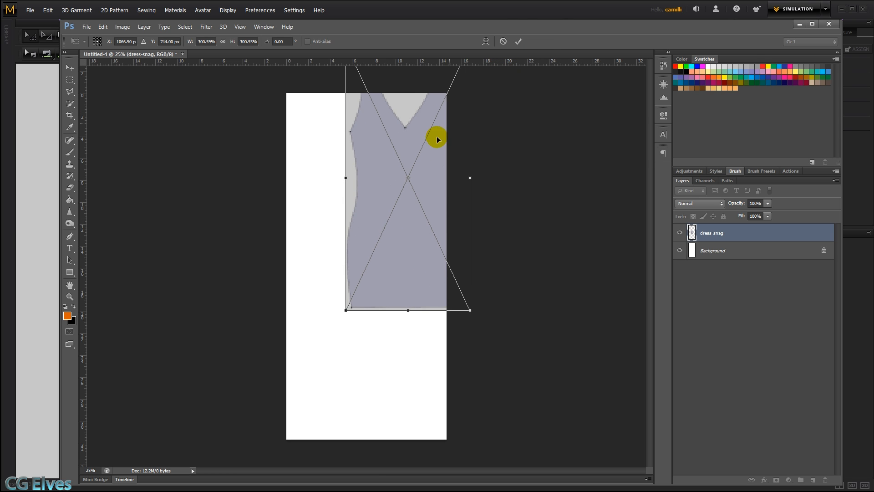
pyautogui.moveTo(409, 216); pyautogui.dragTo(371, 224)
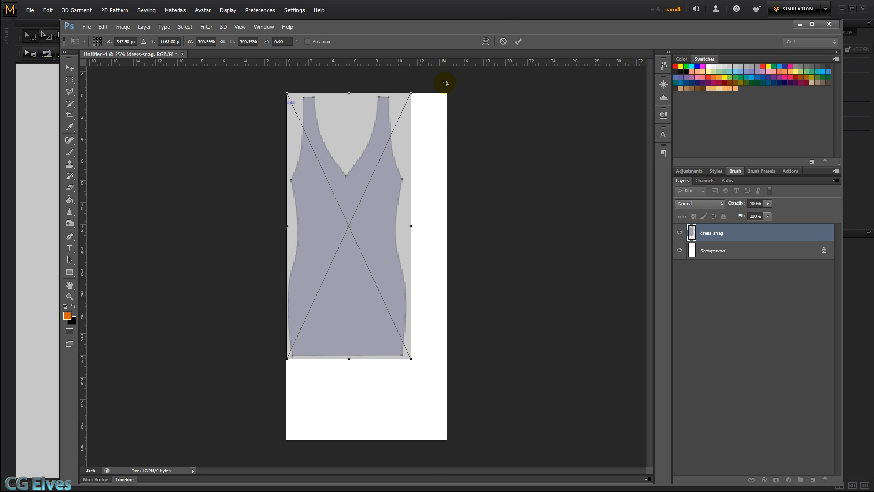
pyautogui.moveTo(411, 359); pyautogui.dragTo(446, 439)
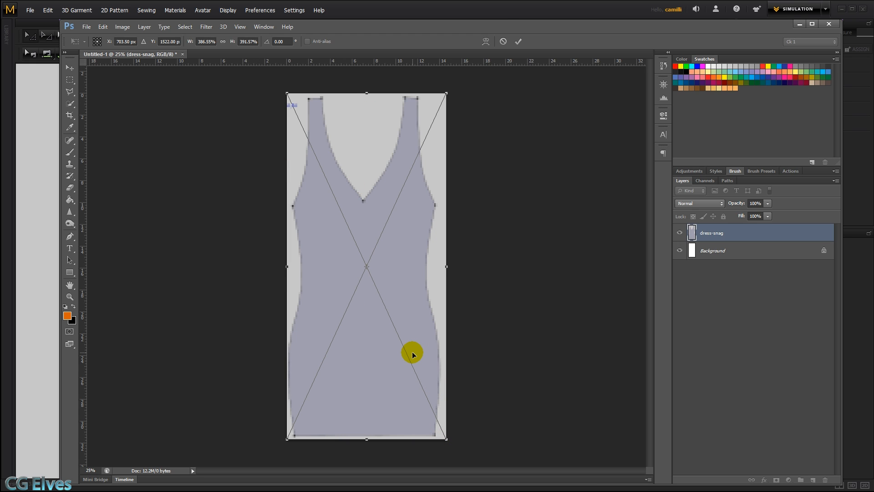
pyautogui.moveTo(447, 265); pyautogui.dragTo(447, 266)
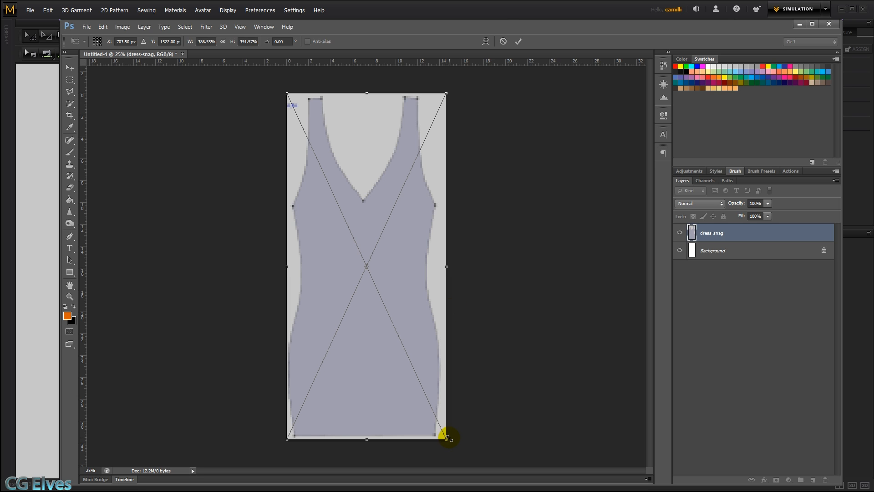
pyautogui.moveTo(447, 438); pyautogui.dragTo(450, 449)
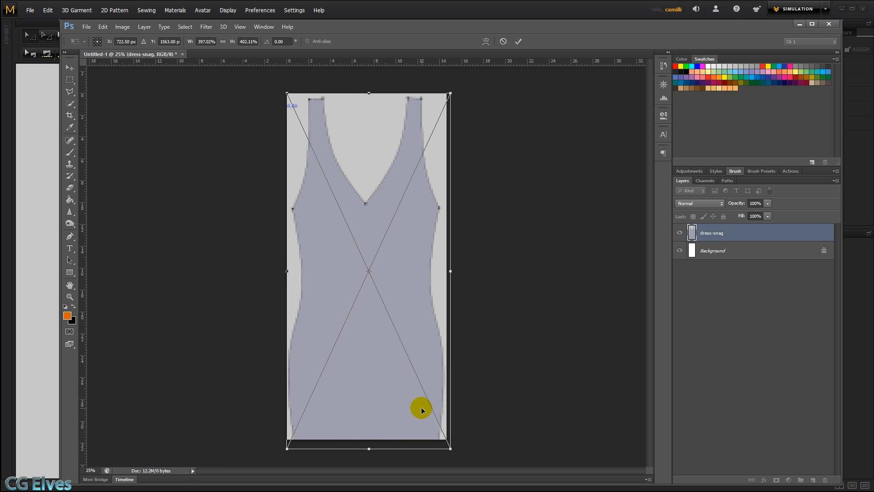
pyautogui.moveTo(422, 409); pyautogui.dragTo(421, 402)
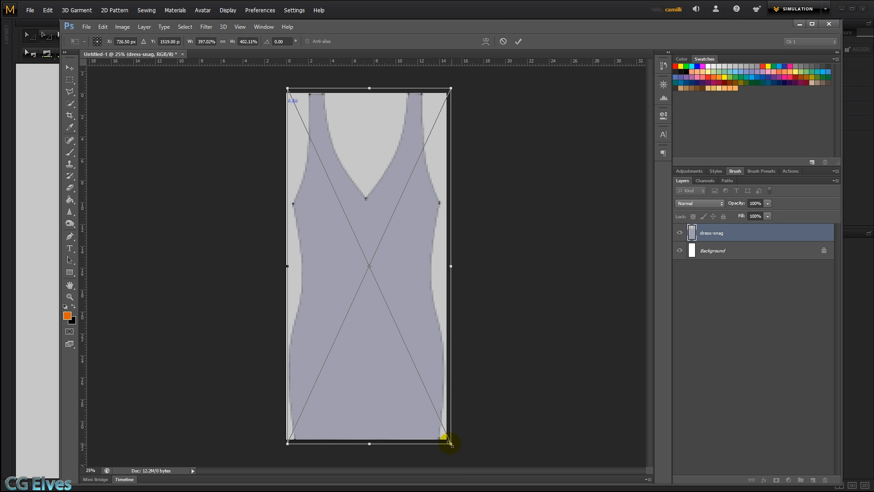
pyautogui.moveTo(450, 443); pyautogui.dragTo(449, 443)
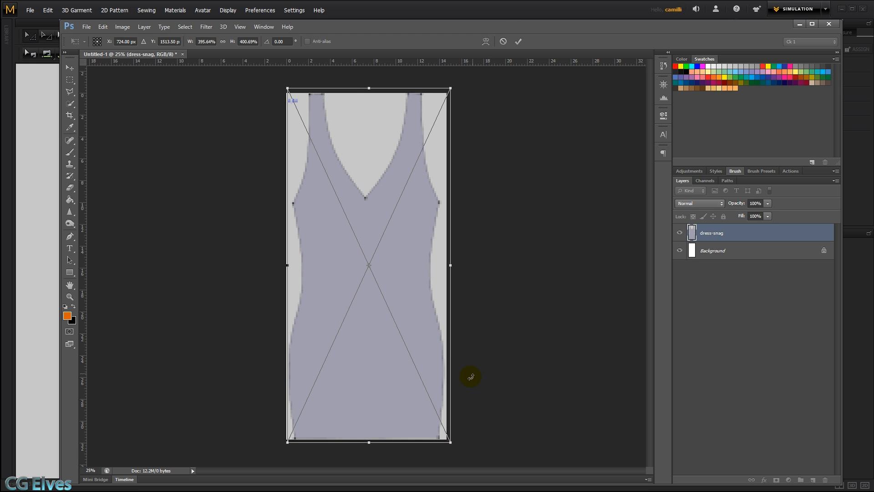
pyautogui.press('Return')
pyautogui.press('w')
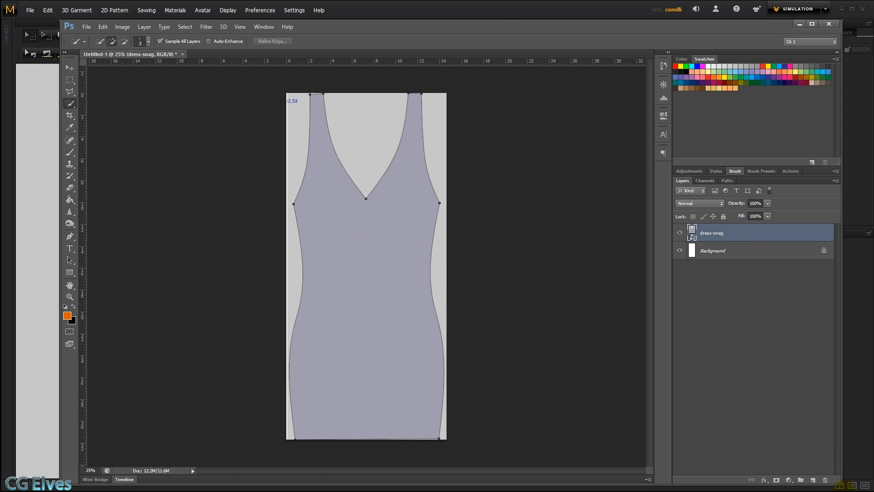
# - Add a new layer and select a thin horizontal rectangle across the dress just below the V-neckline, reaching the canvas's right edge
pyautogui.click(813, 480)
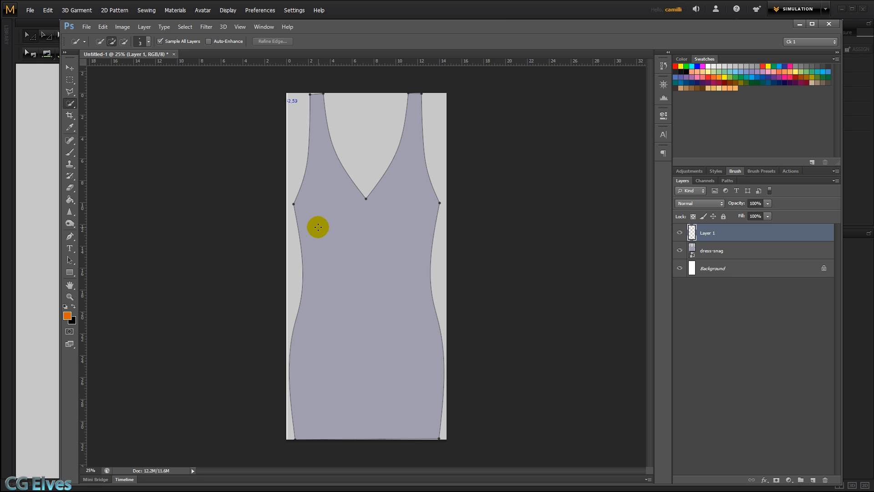
pyautogui.press('m')
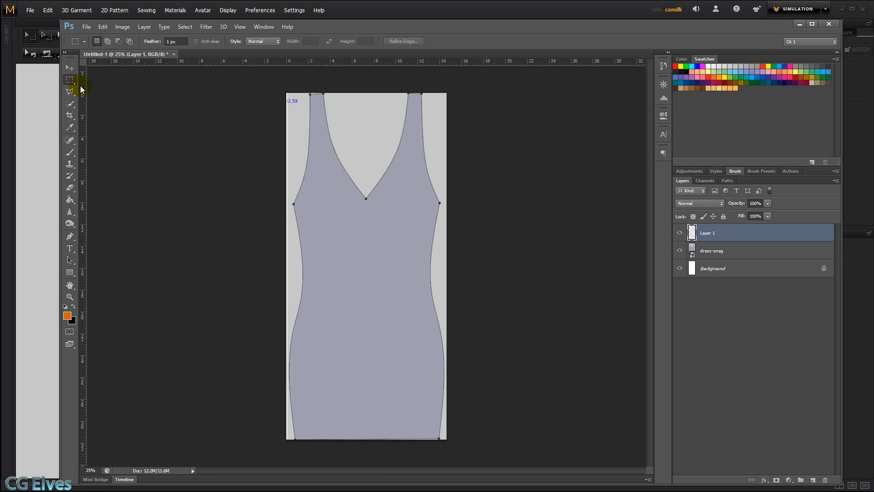
pyautogui.moveTo(312, 201); pyautogui.dragTo(446, 213)
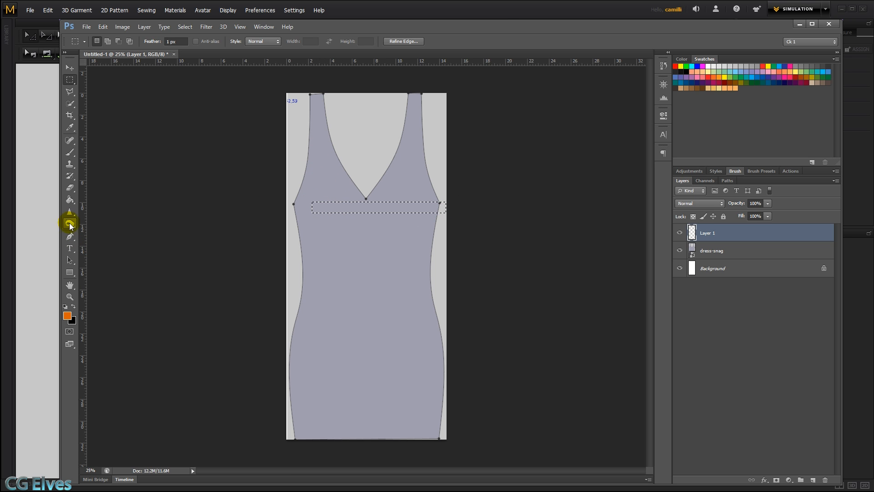
# - Fill the selected strip with solid black at 100% fill opacity and clear the selection
pyautogui.click(70, 199)
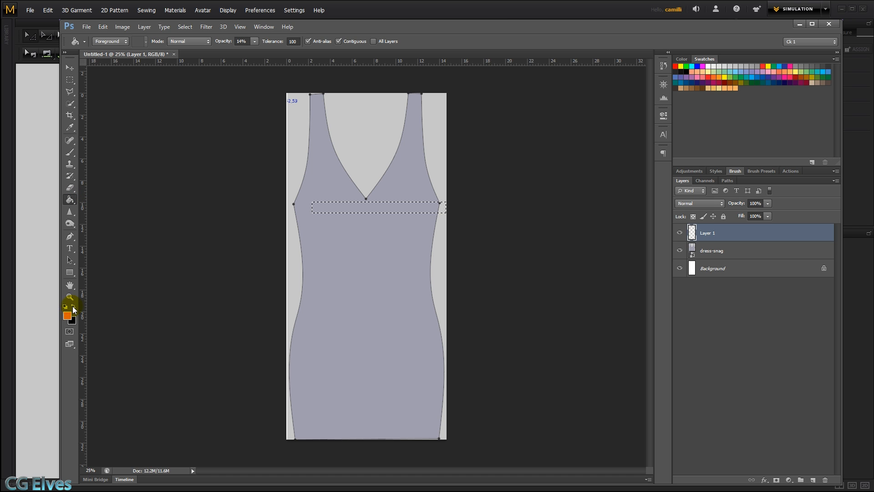
pyautogui.click(390, 205)
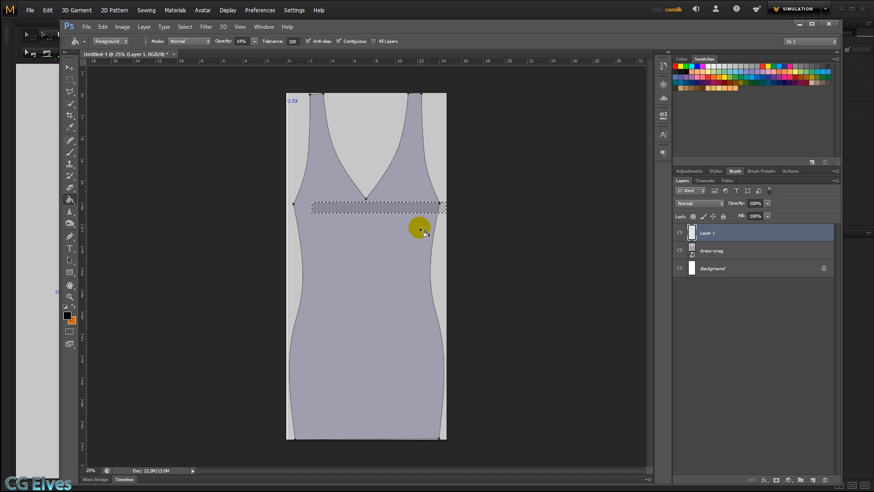
pyautogui.click(255, 42)
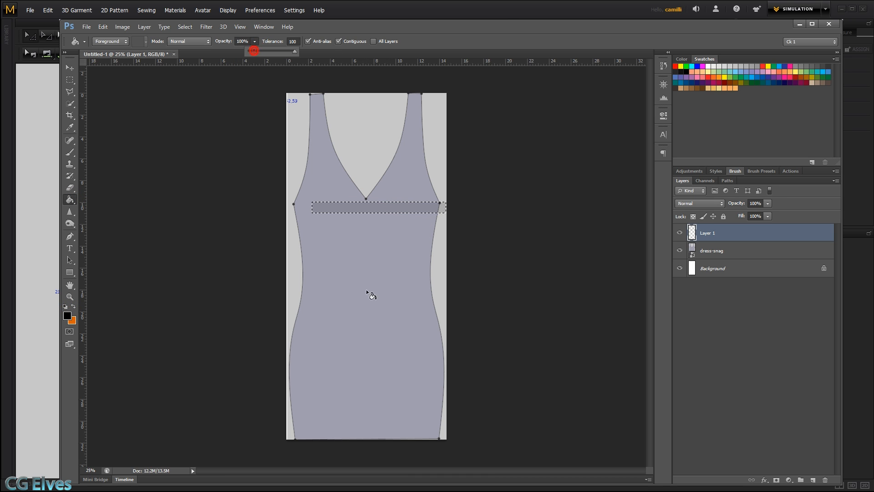
pyautogui.click(363, 203)
pyautogui.click(70, 67)
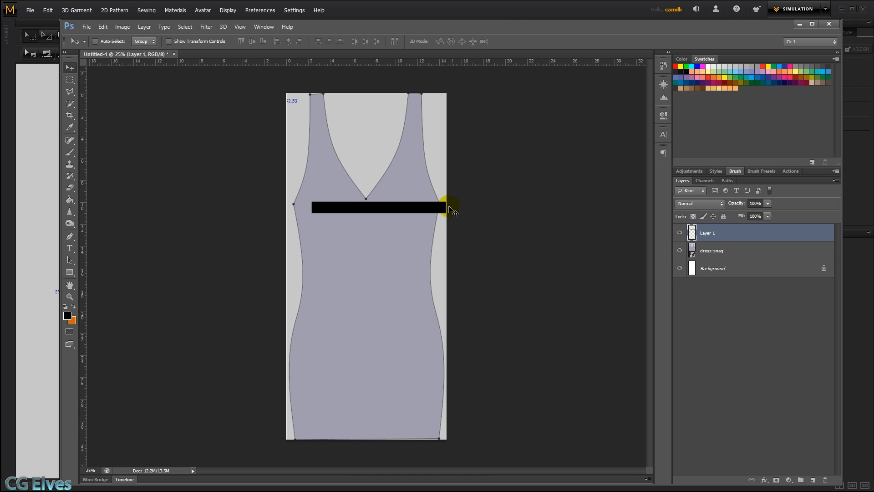
pyautogui.click(409, 210)
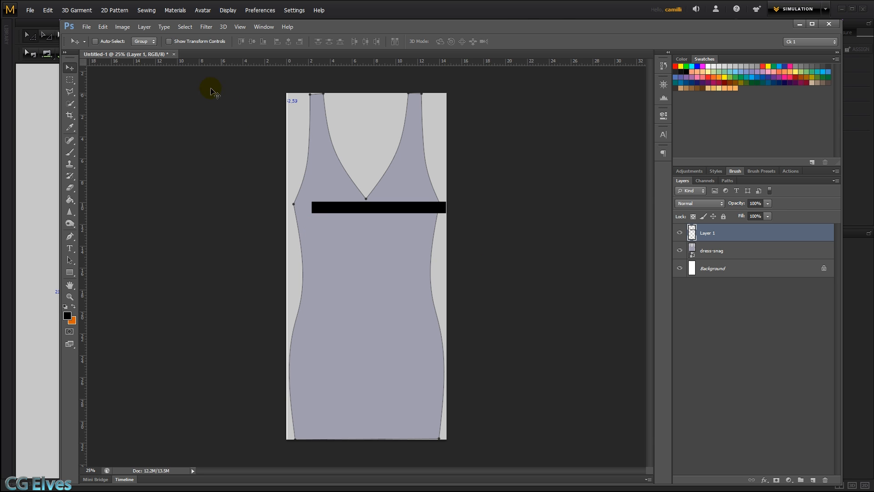
# - Open the pink floral trim image 37 from the Floral trims folder
pyautogui.click(86, 27)
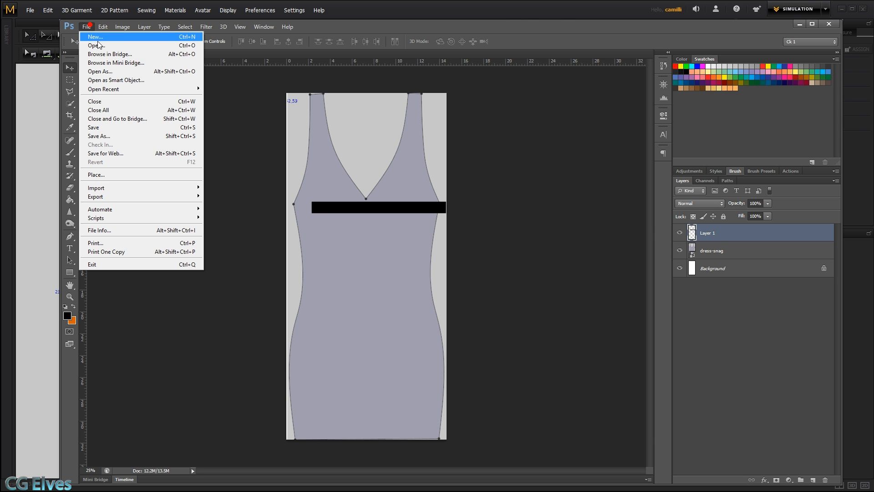
pyautogui.click(99, 46)
pyautogui.click(344, 158)
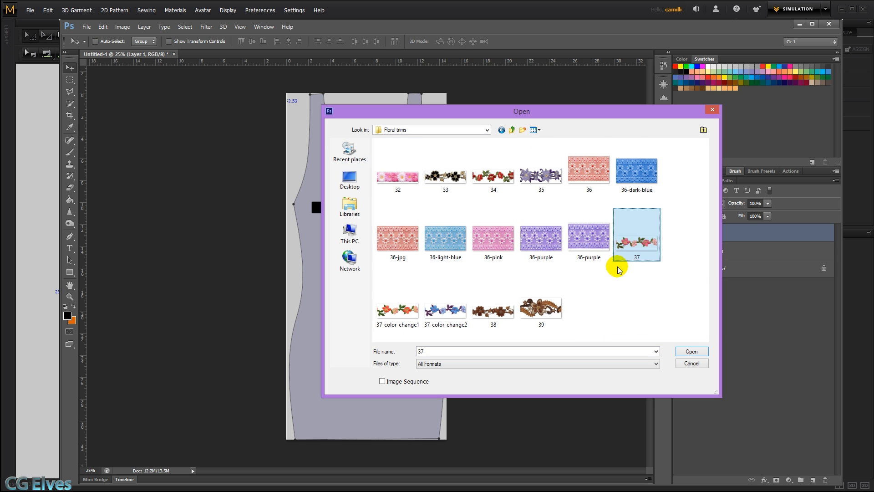
pyautogui.doubleClick(649, 248)
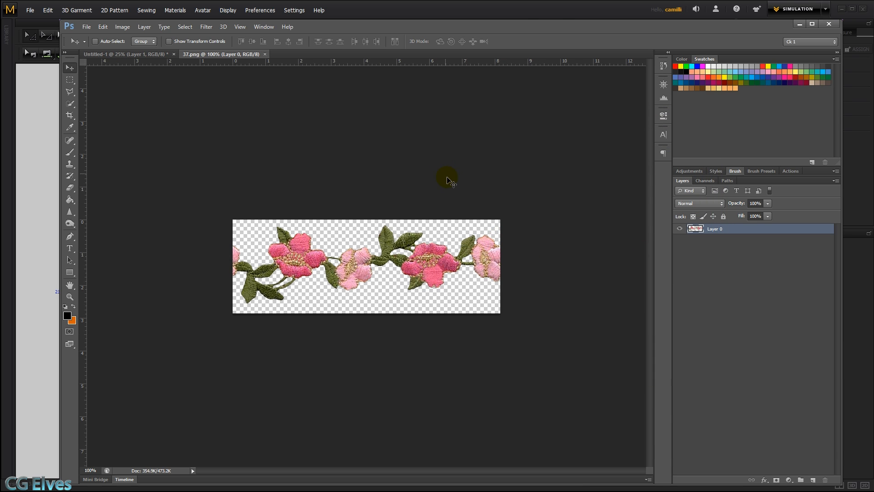
# - Define the floral trim image as a pattern named FloralTrim-37.png and close the image
pyautogui.click(103, 27)
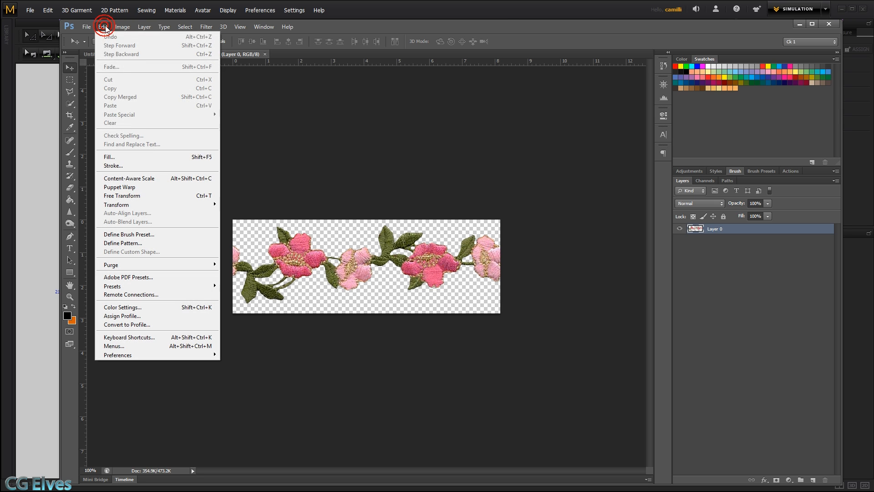
pyautogui.click(145, 243)
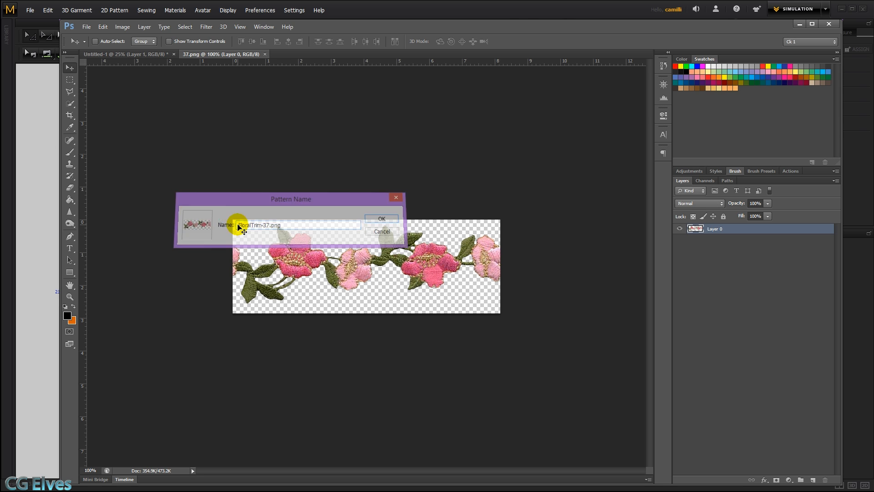
pyautogui.press('Return')
pyautogui.click(265, 54)
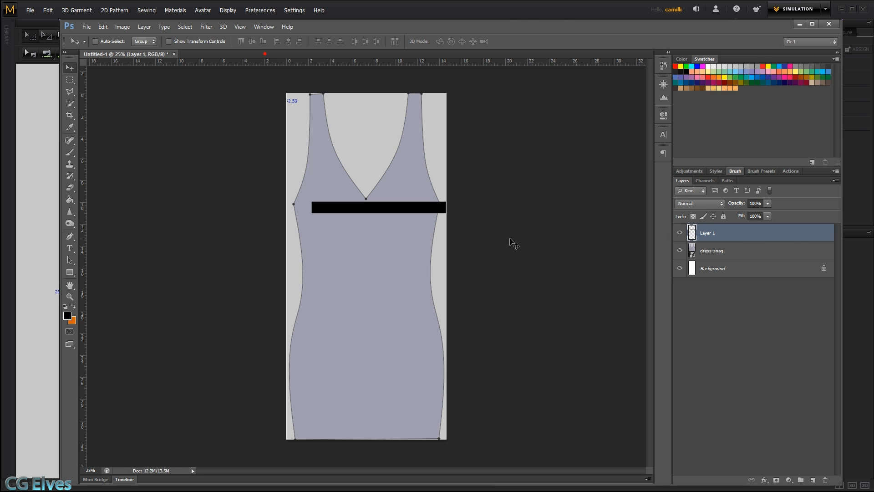
# - Apply a Pattern Overlay of the floral trim at 100% scale to Layer 1 and reposition the flowers within the black strip
pyautogui.doubleClick(826, 231)
pyautogui.moveTo(629, 240); pyautogui.dragTo(614, 188)
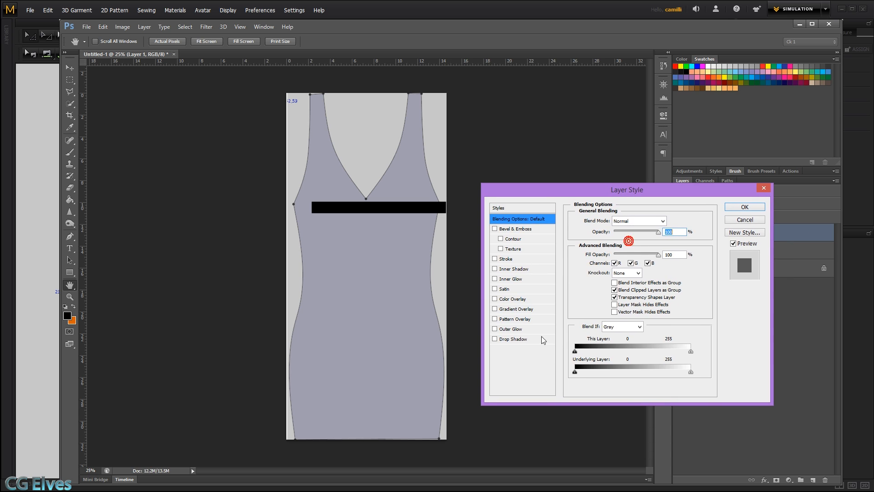
pyautogui.click(519, 319)
pyautogui.click(636, 252)
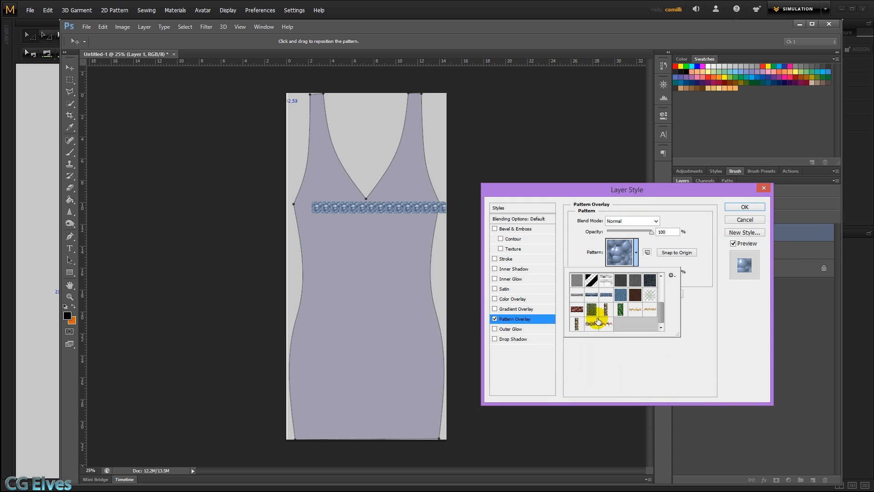
pyautogui.click(605, 324)
pyautogui.click(693, 239)
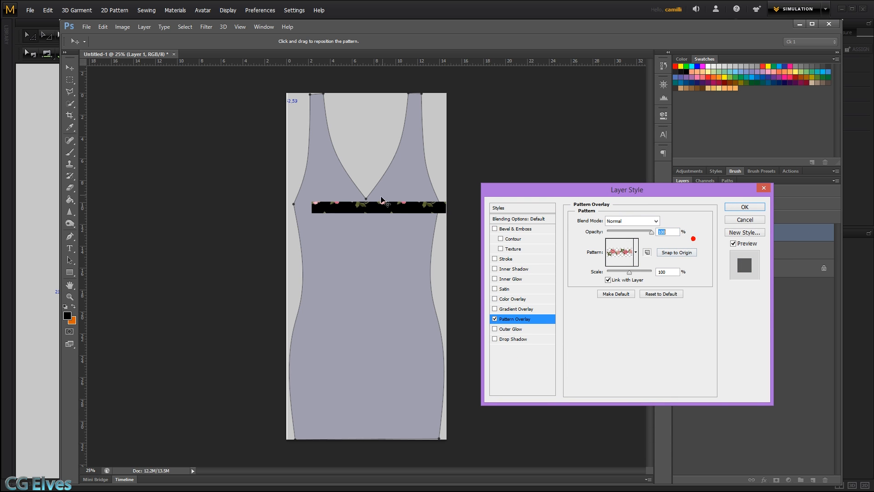
pyautogui.moveTo(386, 212); pyautogui.dragTo(432, 207)
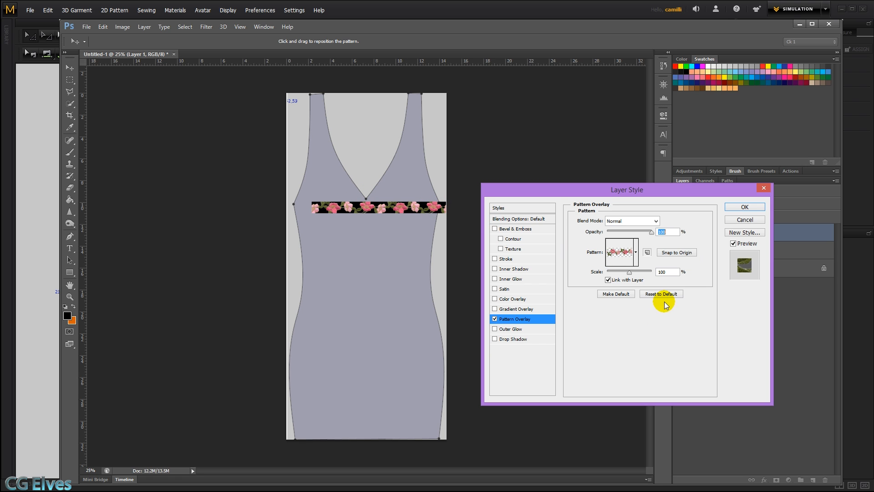
pyautogui.click(742, 212)
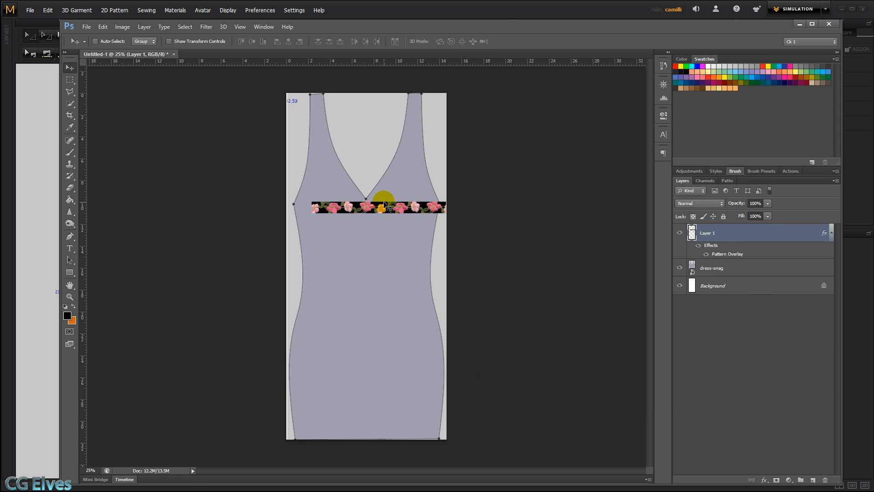
# - Stretch the strip's upper edge upward past the neckline point so the full height of the floral trim fits inside it
pyautogui.hotkey('ctrl', '+')
pyautogui.hotkey('ctrl', '+')
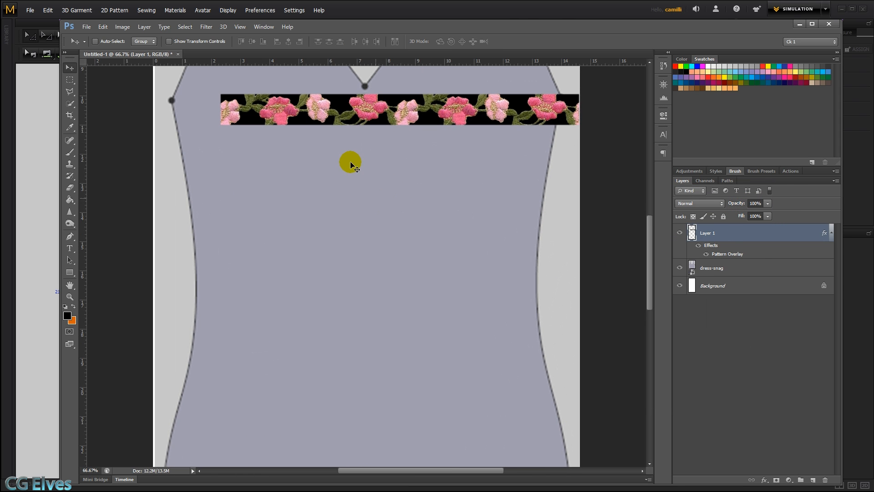
pyautogui.moveTo(345, 166); pyautogui.dragTo(329, 302)
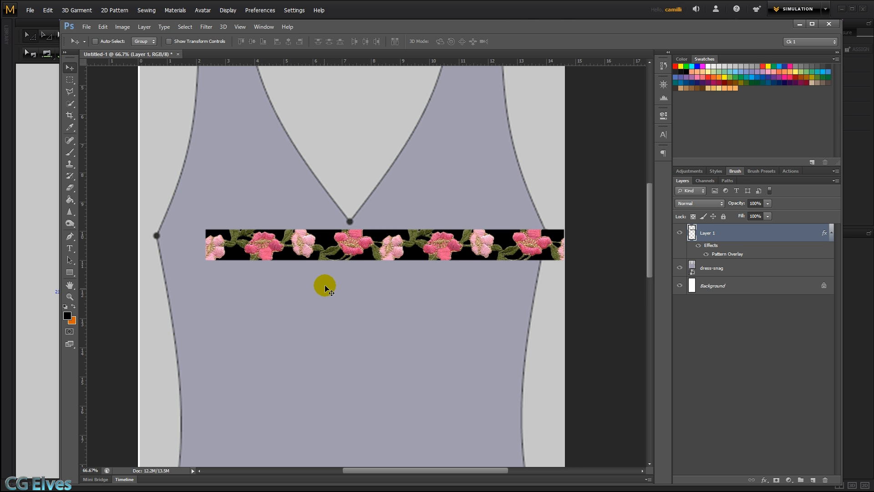
pyautogui.hotkey('ctrl', 't')
pyautogui.moveTo(385, 229); pyautogui.dragTo(382, 200)
pyautogui.press('Return')
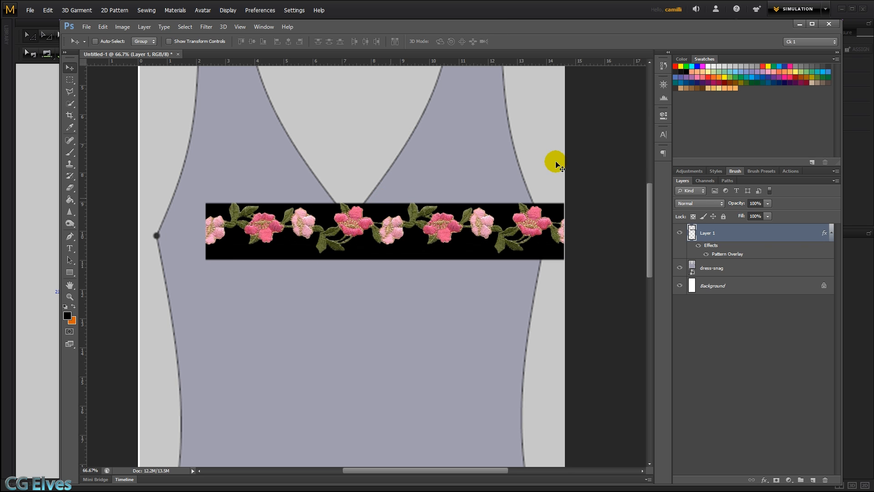
# - Try repositioning the floral Pattern Overlay on Layer 1 and shrinking its scale below 100%
pyautogui.doubleClick(743, 257)
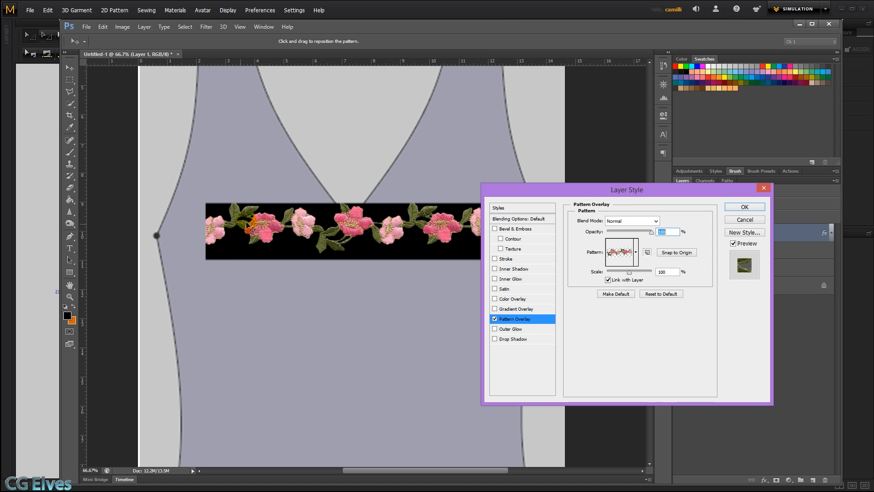
pyautogui.moveTo(333, 226); pyautogui.dragTo(329, 231)
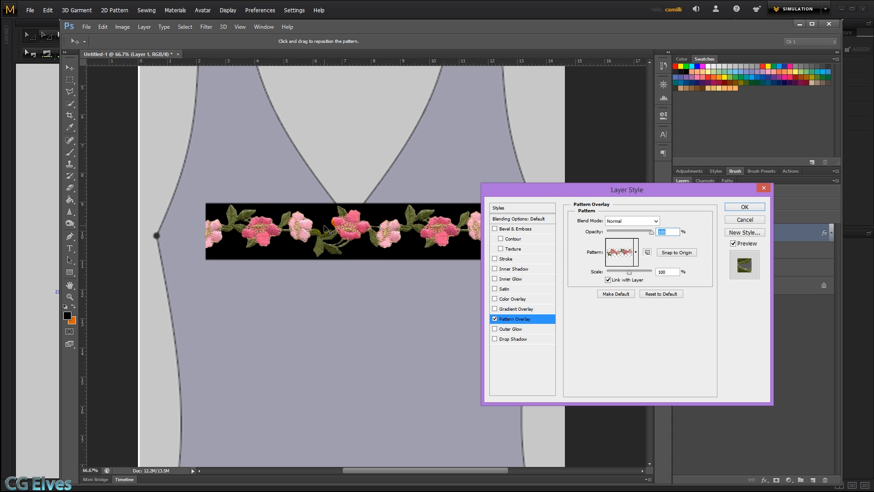
pyautogui.moveTo(561, 192)
pyautogui.mouseDown()
pyautogui.moveTo(643, 277)
pyautogui.moveTo(559, 207)
pyautogui.mouseUp()
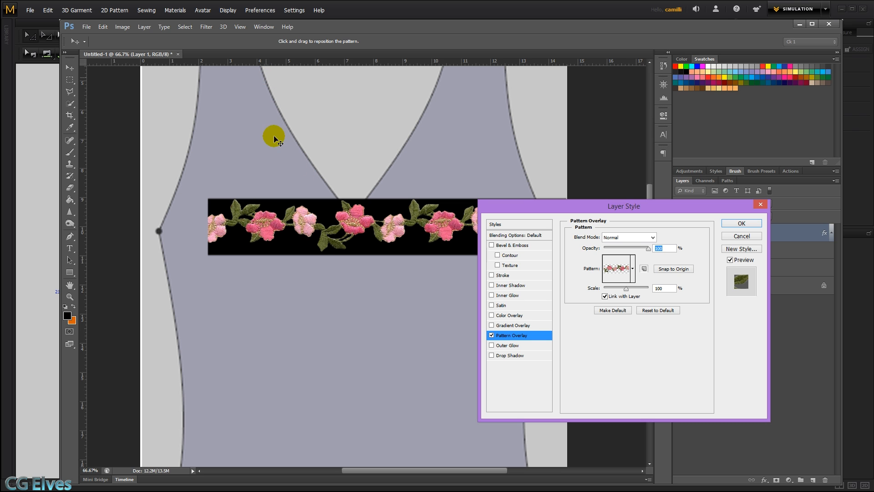
pyautogui.moveTo(626, 290); pyautogui.dragTo(615, 291)
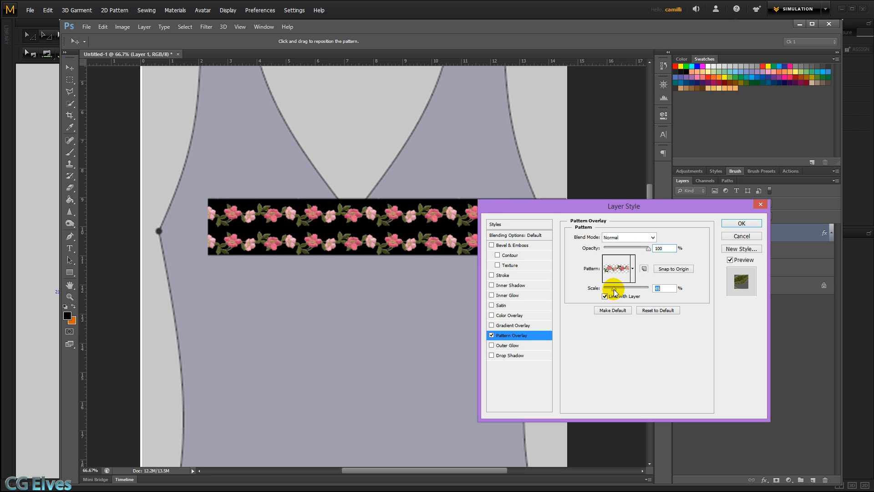
pyautogui.click(742, 223)
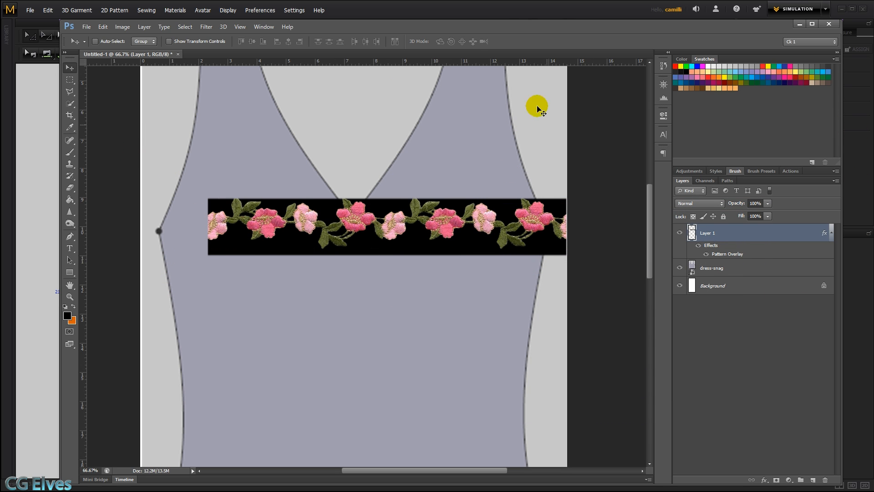
# - Create a new white RGB document 1000.13 mm wide and 20 mm high at 96 pixels per inch
pyautogui.click(87, 27)
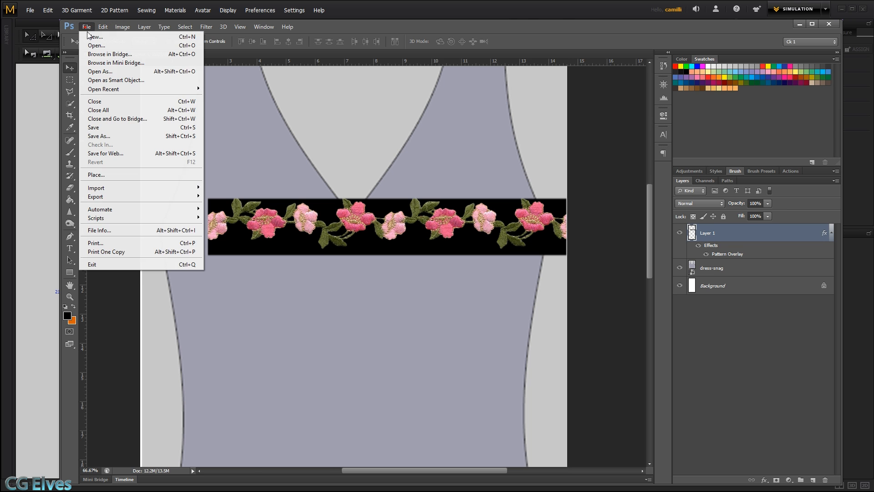
pyautogui.click(109, 37)
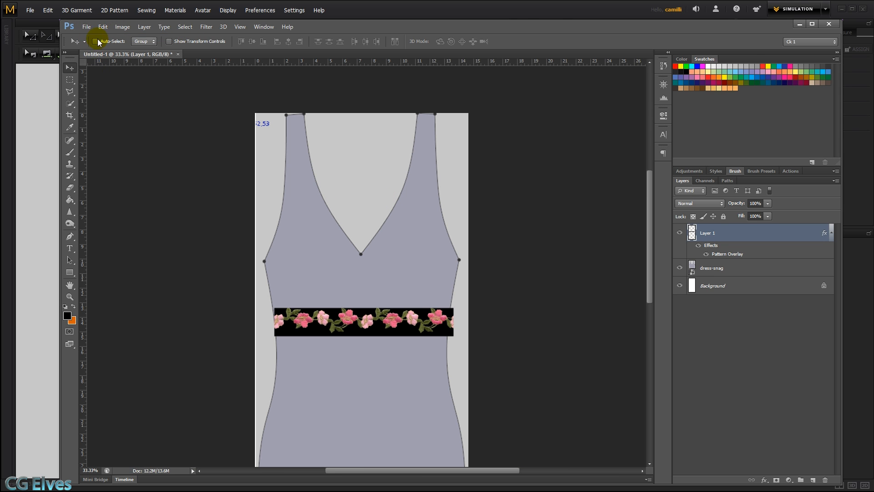
pyautogui.click(87, 27)
pyautogui.click(95, 37)
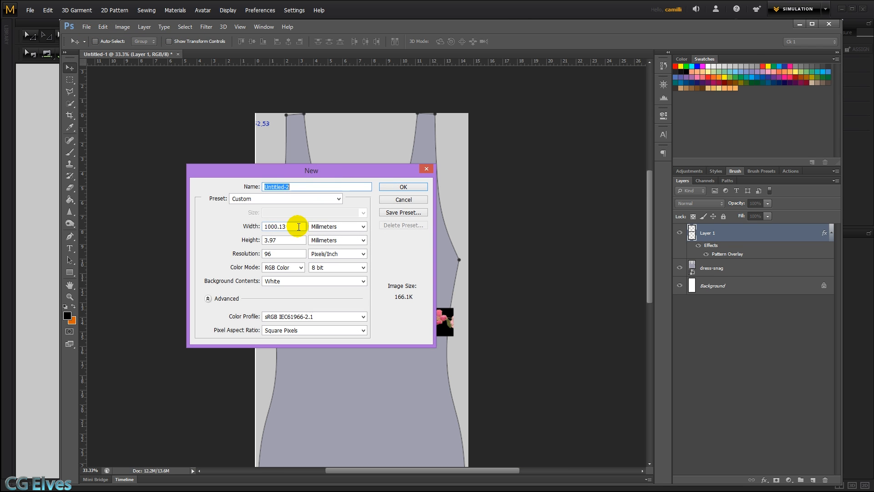
pyautogui.click(286, 238)
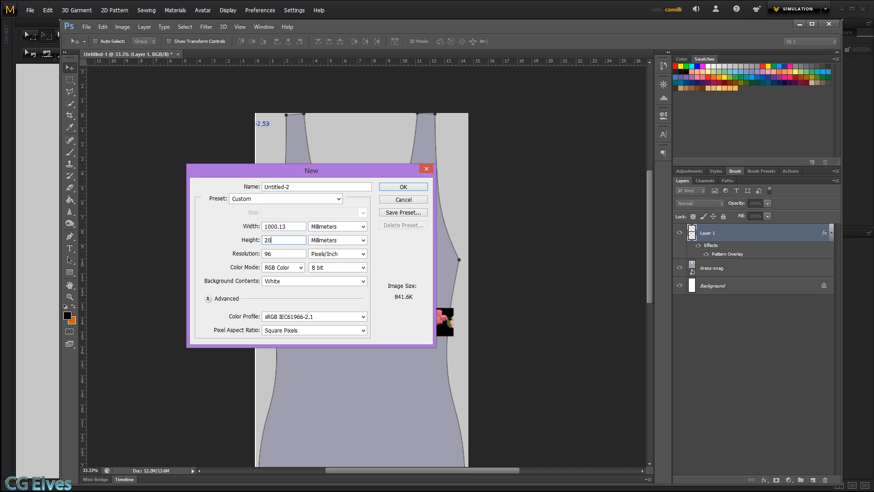
pyautogui.press('Return')
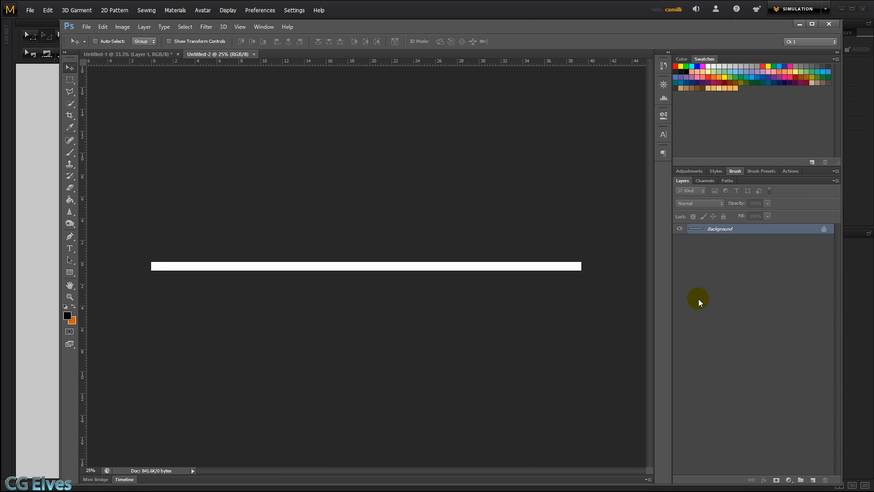
# - Convert the background into Layer 0 and apply the pink floral trim as a 100% scale Pattern Overlay, shifting the flowers within the strip
pyautogui.doubleClick(765, 232)
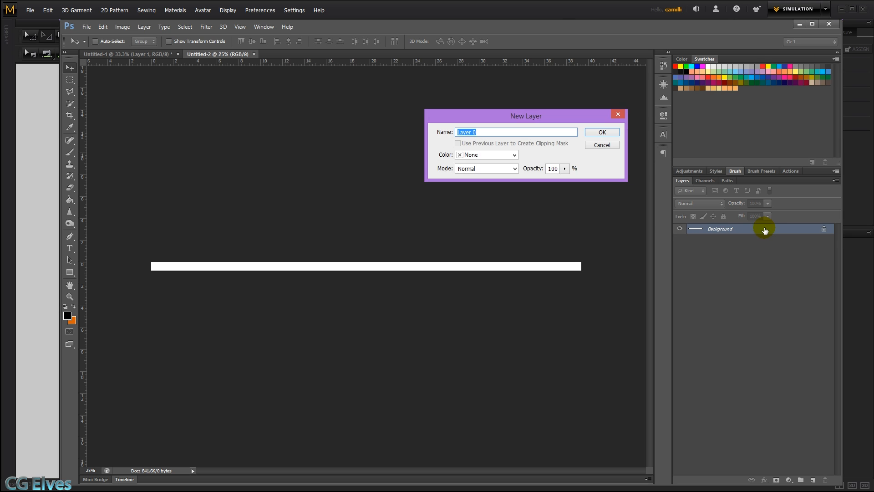
pyautogui.press('Return')
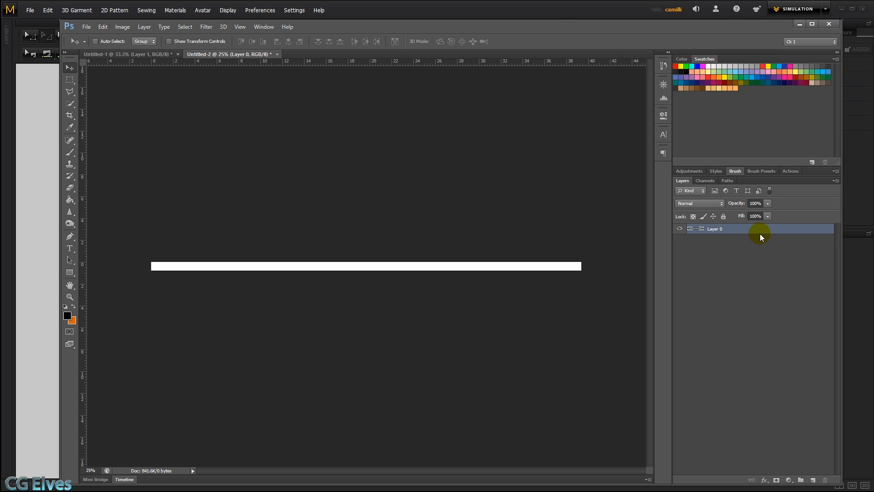
pyautogui.doubleClick(761, 234)
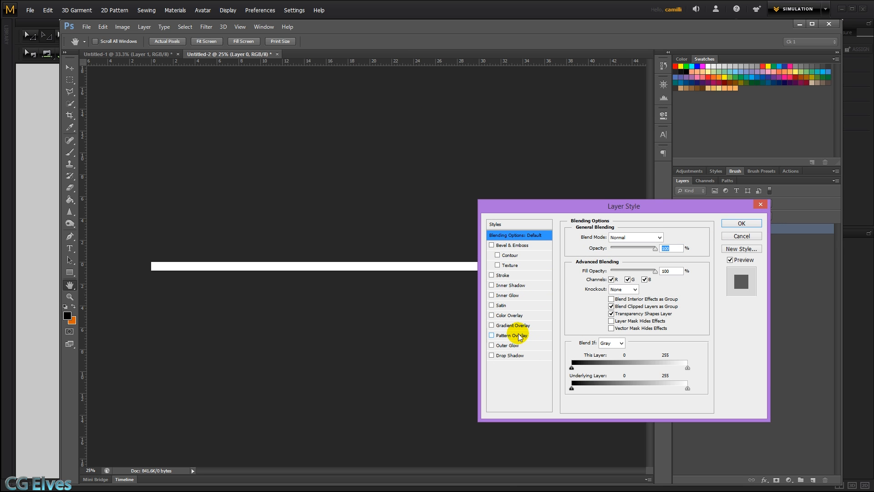
pyautogui.click(520, 335)
pyautogui.click(633, 269)
pyautogui.click(604, 341)
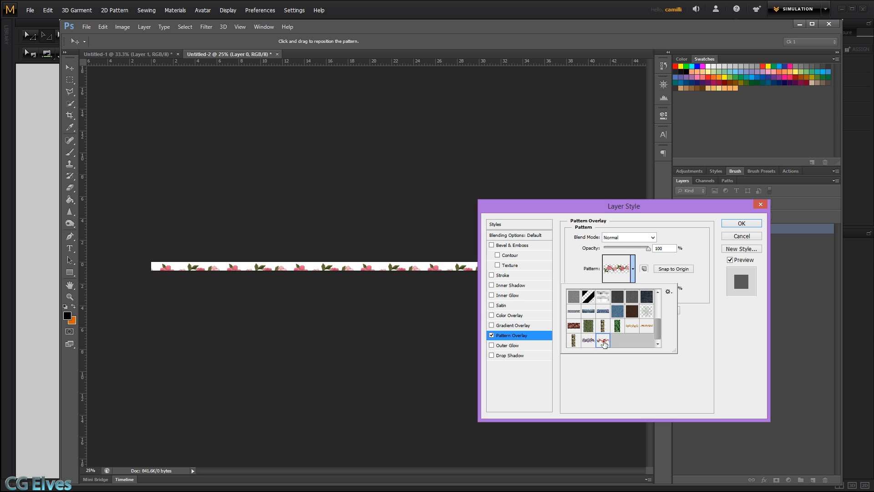
pyautogui.click(403, 266)
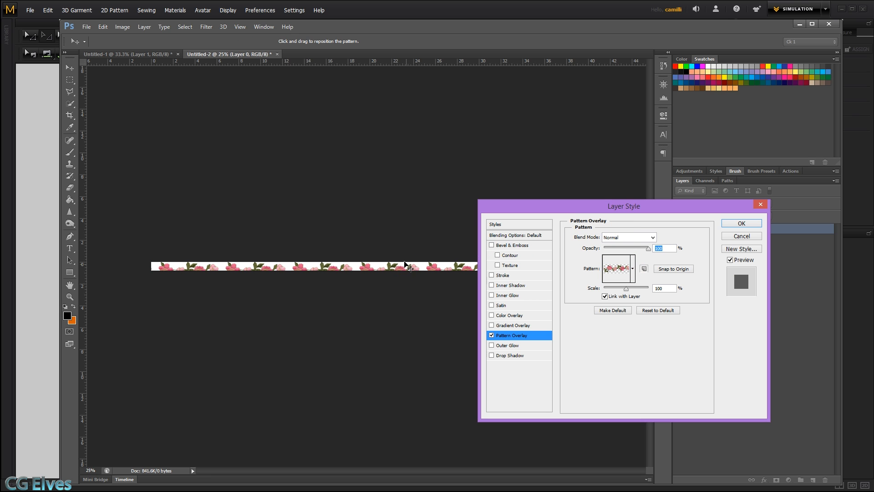
pyautogui.moveTo(406, 266); pyautogui.dragTo(400, 260)
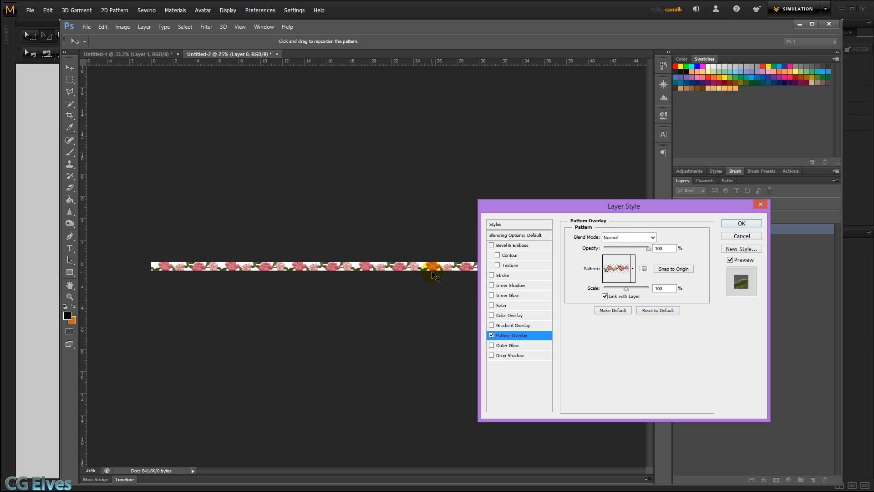
pyautogui.click(742, 223)
# - Extend the canvas with the Crop tool to roughly double the strip's height
pyautogui.press('c')
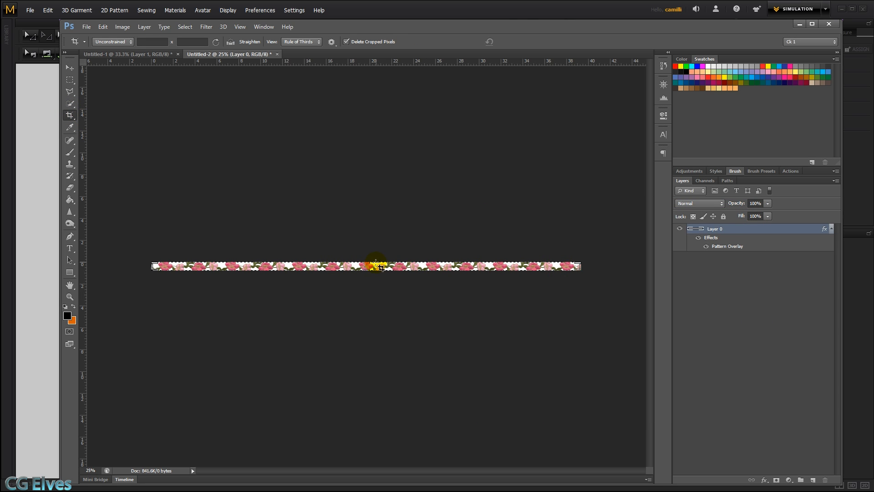
pyautogui.moveTo(372, 270); pyautogui.dragTo(372, 276)
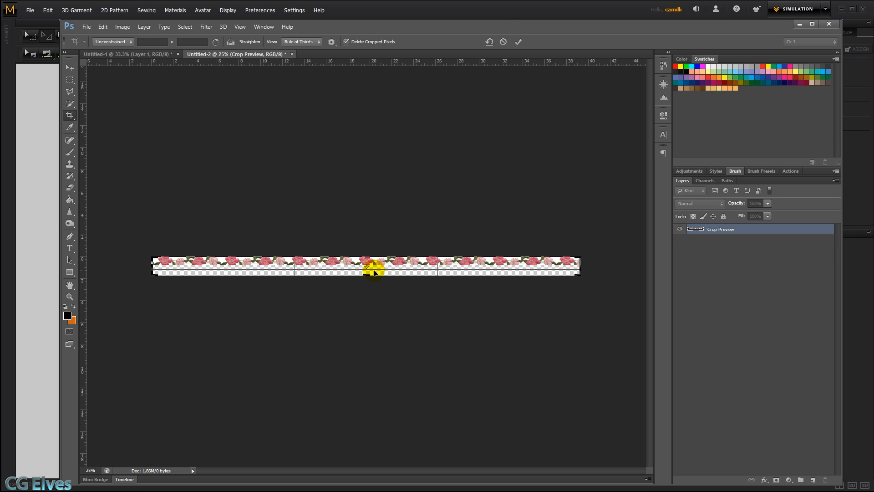
pyautogui.press('Return')
pyautogui.press('v')
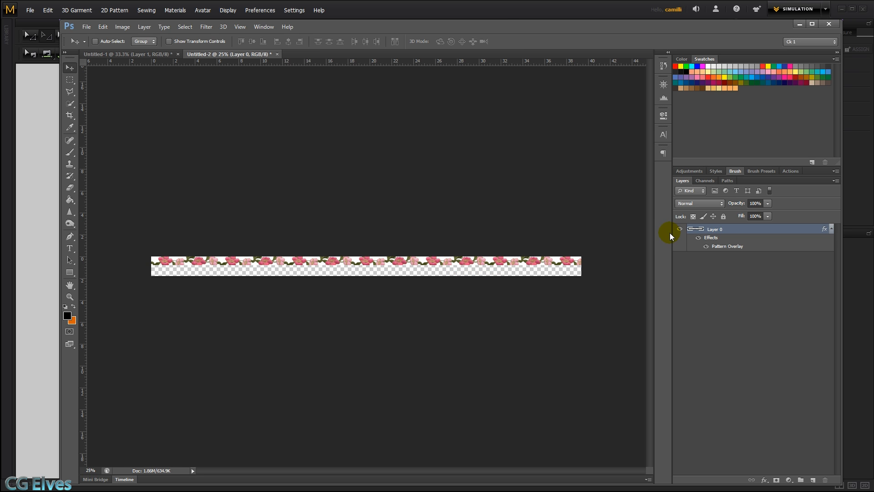
# - Fill the transparent area and the white areas of Layer 0 with black using the Paint Bucket
pyautogui.press('g')
pyautogui.click(518, 272)
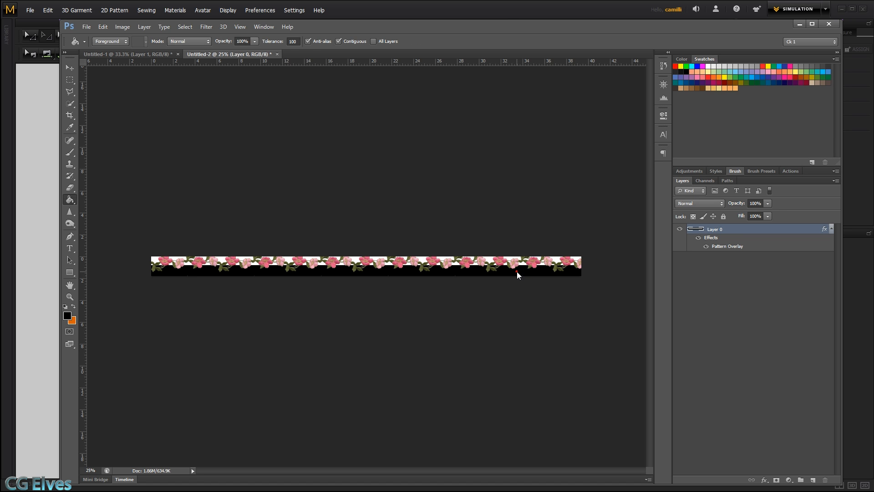
pyautogui.click(548, 260)
pyautogui.click(489, 257)
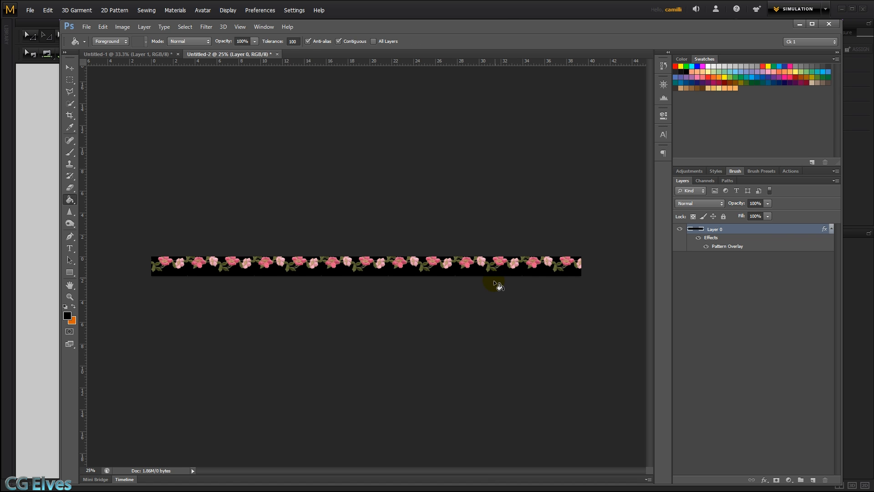
# - Reposition the Pattern Overlay on Layer 0 so the full flowers sit vertically centred in the strip
pyautogui.doubleClick(739, 246)
pyautogui.moveTo(387, 263); pyautogui.dragTo(385, 267)
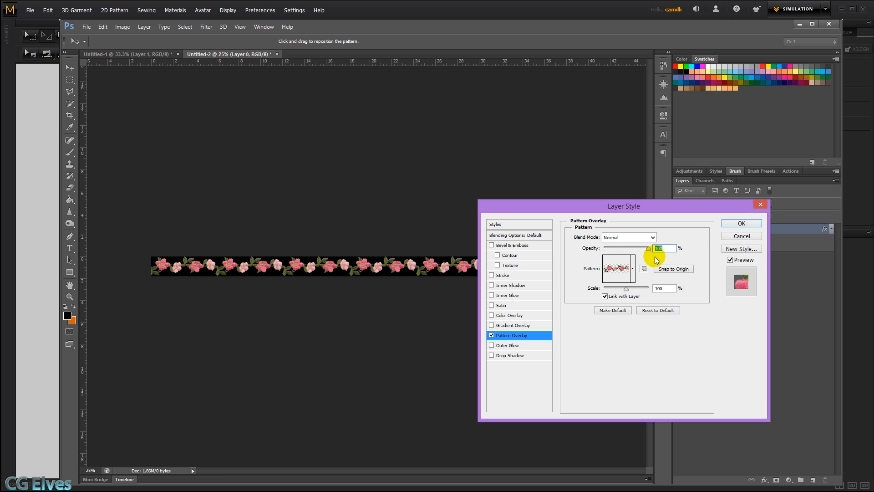
pyautogui.click(742, 224)
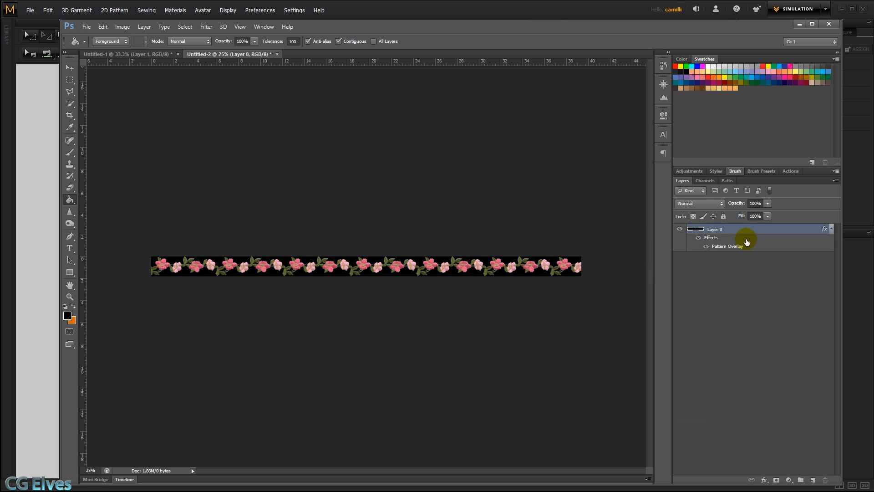
# - Set Layer 0's fill to 0% so only the floral overlay shows on a transparent background
pyautogui.click(500, 266)
pyautogui.click(767, 217)
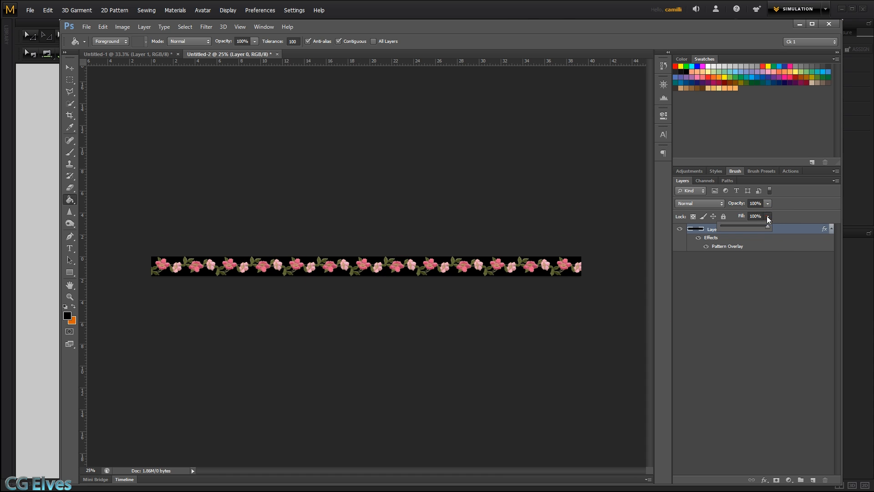
pyautogui.moveTo(768, 227); pyautogui.dragTo(652, 228)
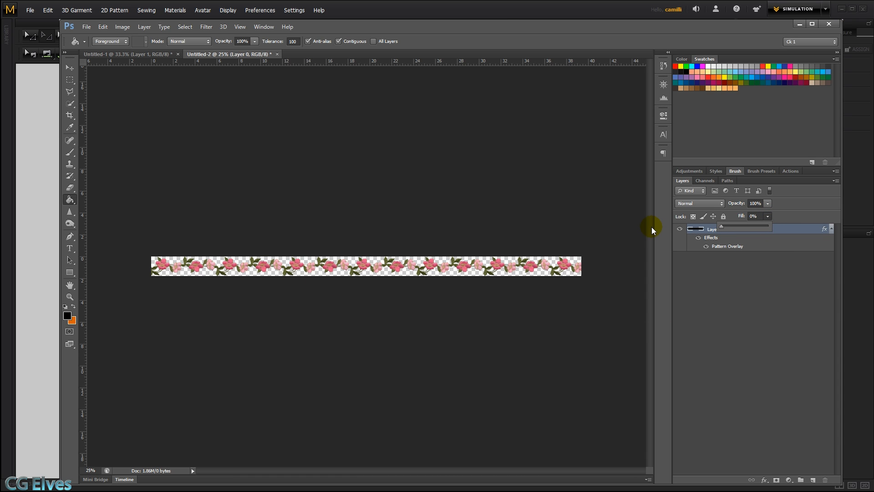
# - Test lowering Layer 0's opacity and set it back to 100%
pyautogui.click(767, 204)
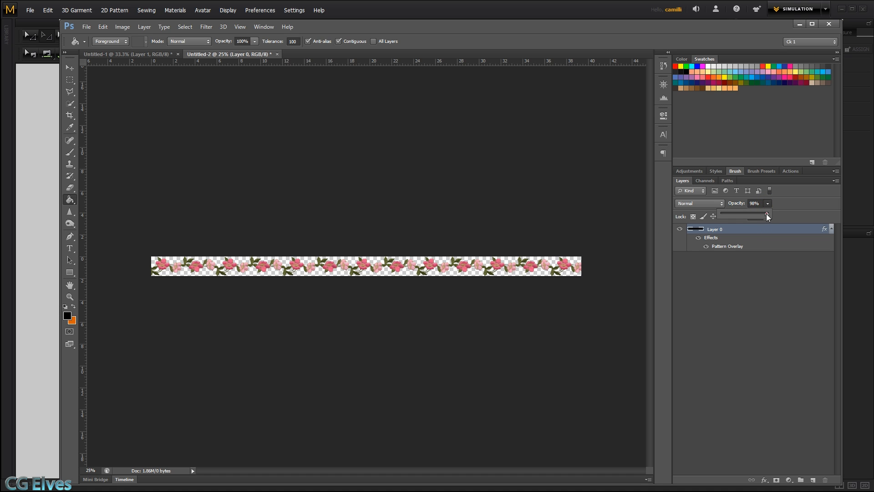
pyautogui.moveTo(722, 213); pyautogui.dragTo(787, 228)
pyautogui.click(722, 235)
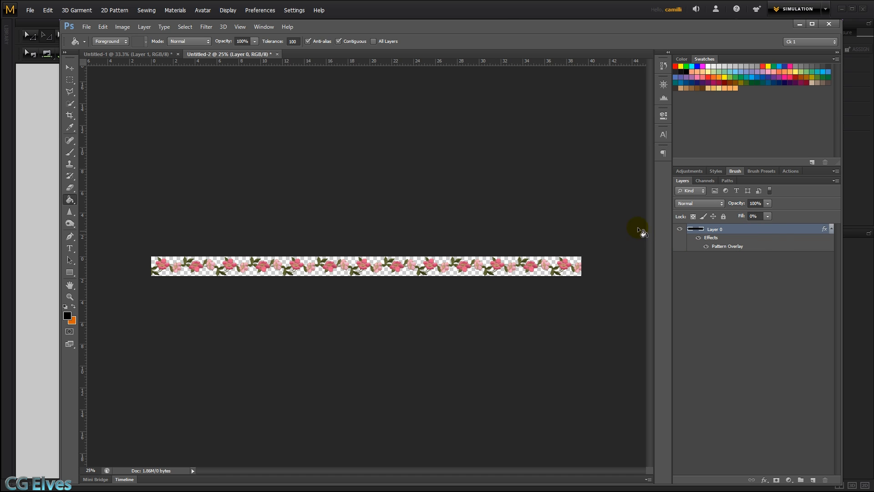
pyautogui.press('v')
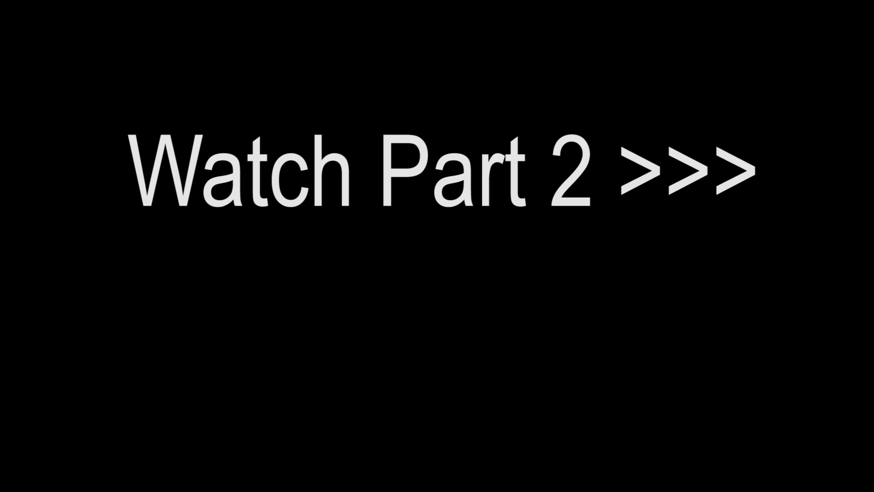